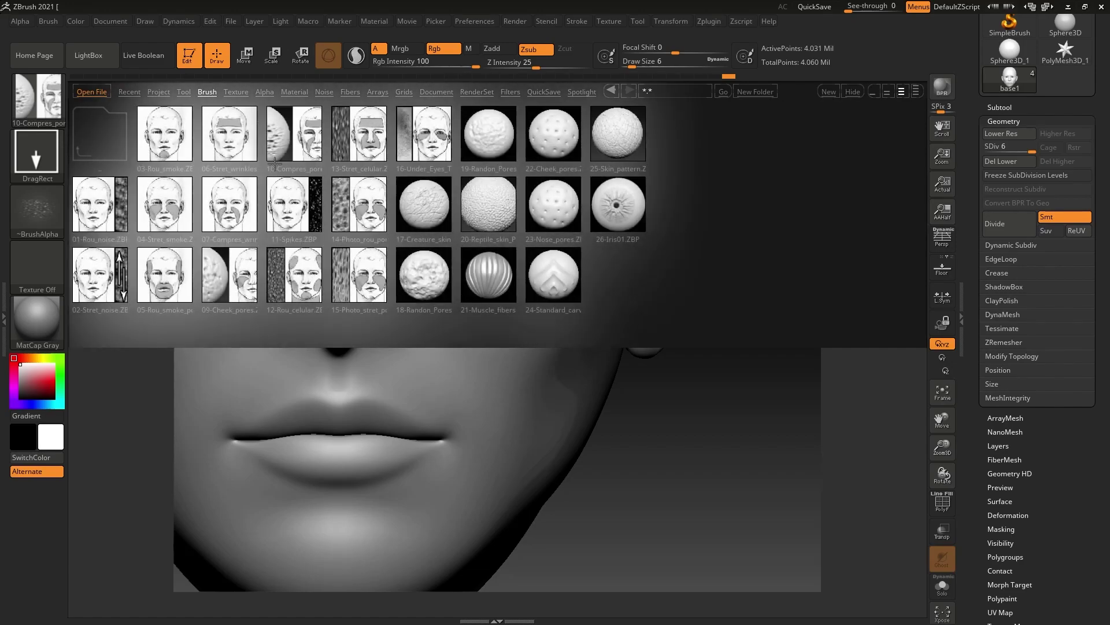
# - Load the 01-Rou_noise skin brush and turn the face to a three-quarter cheek view
pyautogui.click(103, 214)
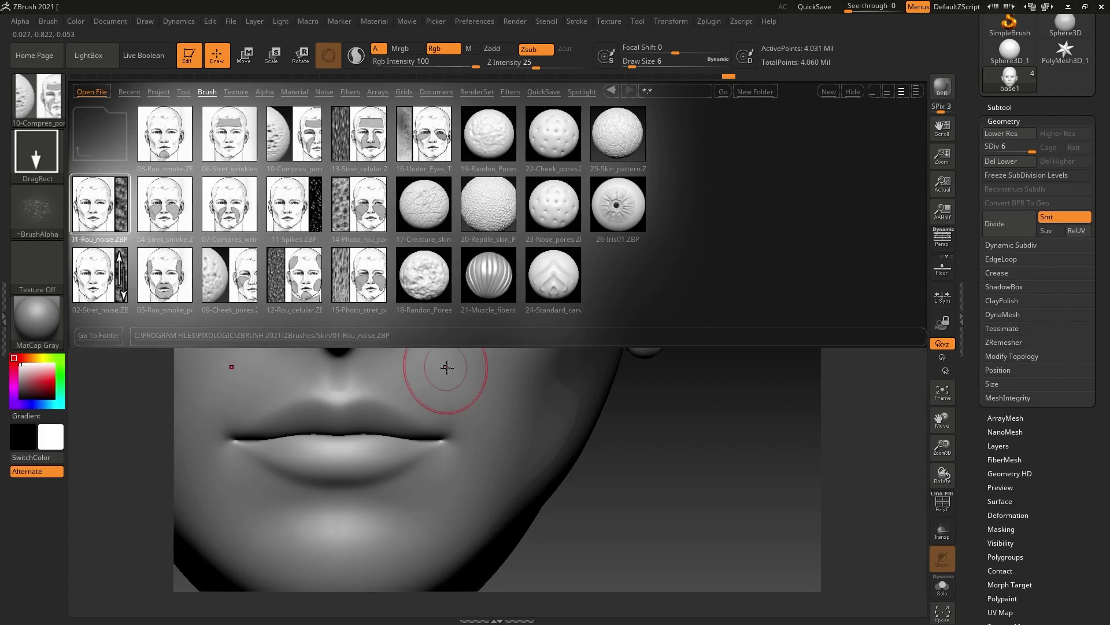
pyautogui.doubleClick(104, 205)
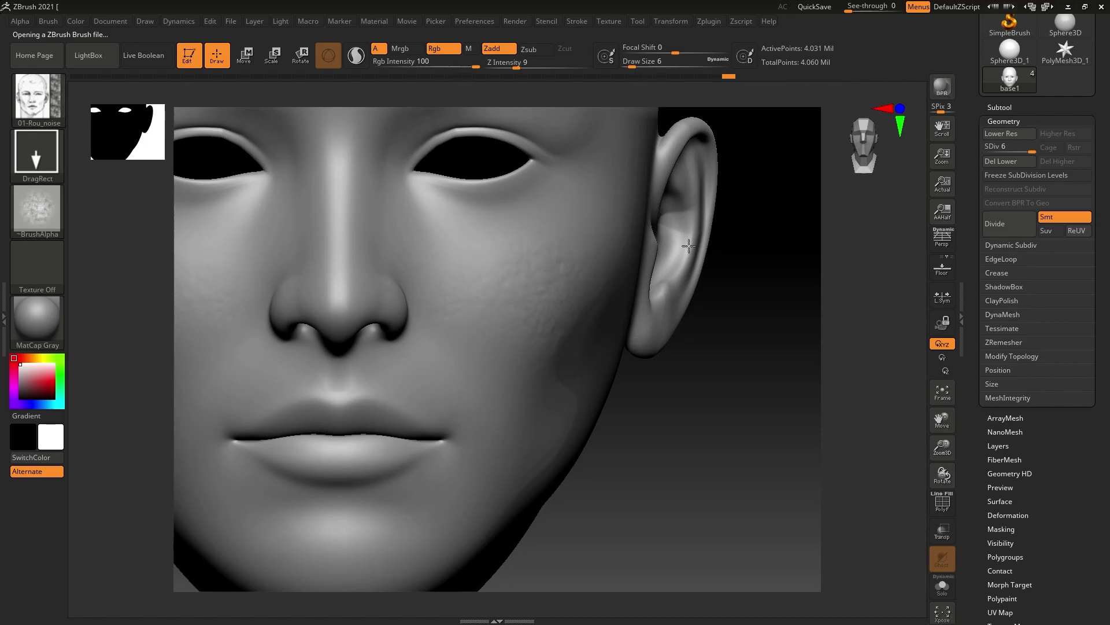
pyautogui.moveTo(688, 246)
pyautogui.mouseDown()
pyautogui.moveTo(681, 427)
pyautogui.moveTo(639, 426)
pyautogui.mouseUp()
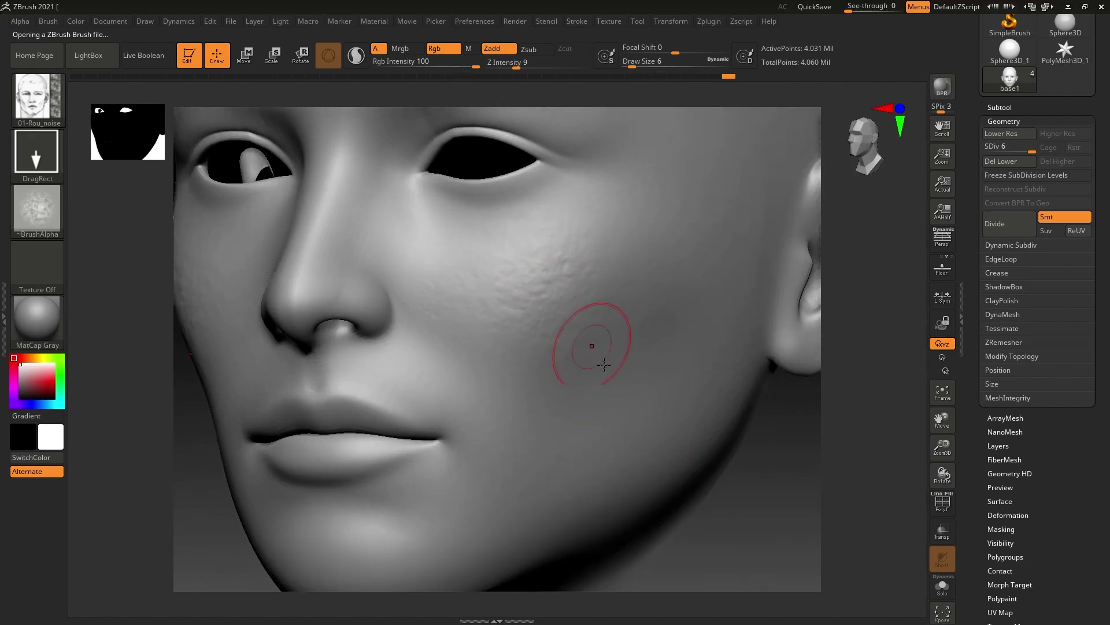
pyautogui.hotkey('ctrl', 'z')
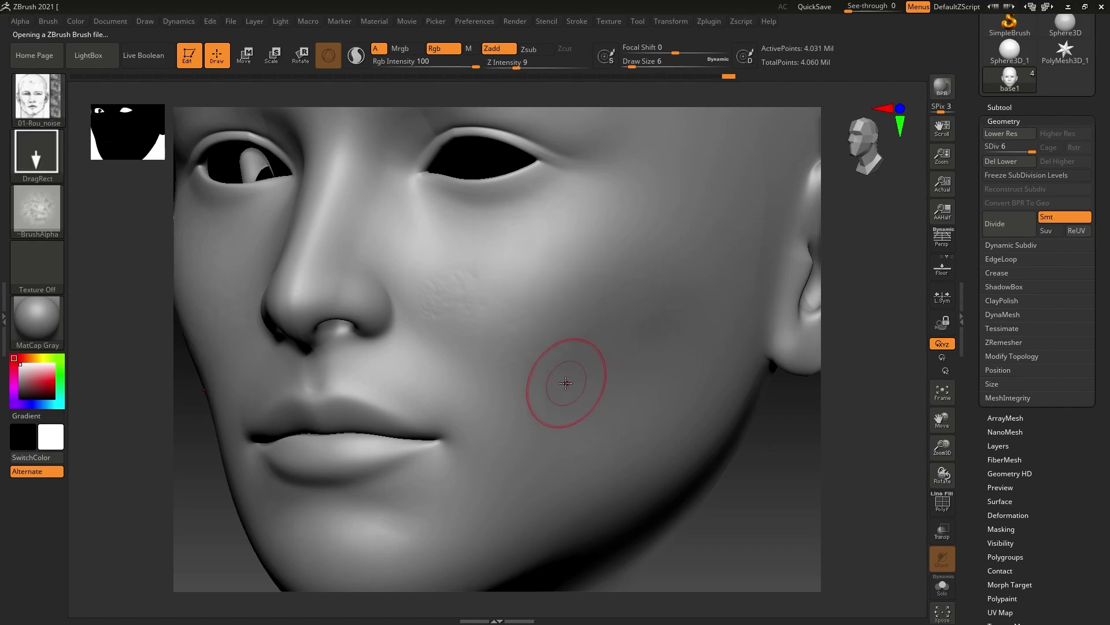
# - Stamp rough noise pores across the upper, lower and nose-side cheek, then frame the face frontally
pyautogui.moveTo(587, 317); pyautogui.dragTo(630, 347)
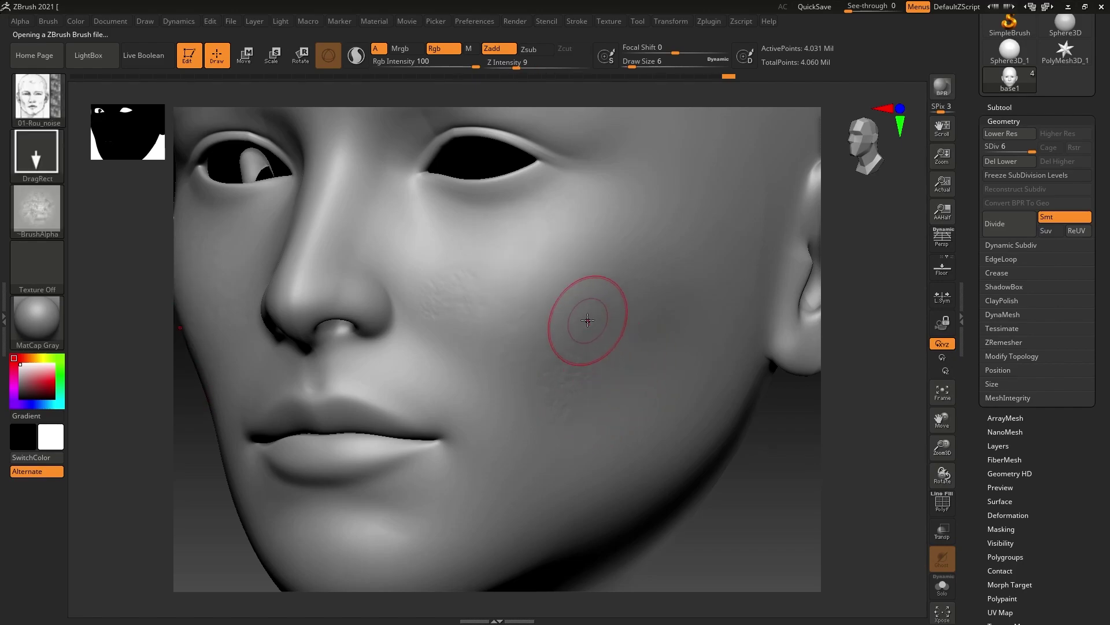
pyautogui.moveTo(540, 288); pyautogui.dragTo(548, 294)
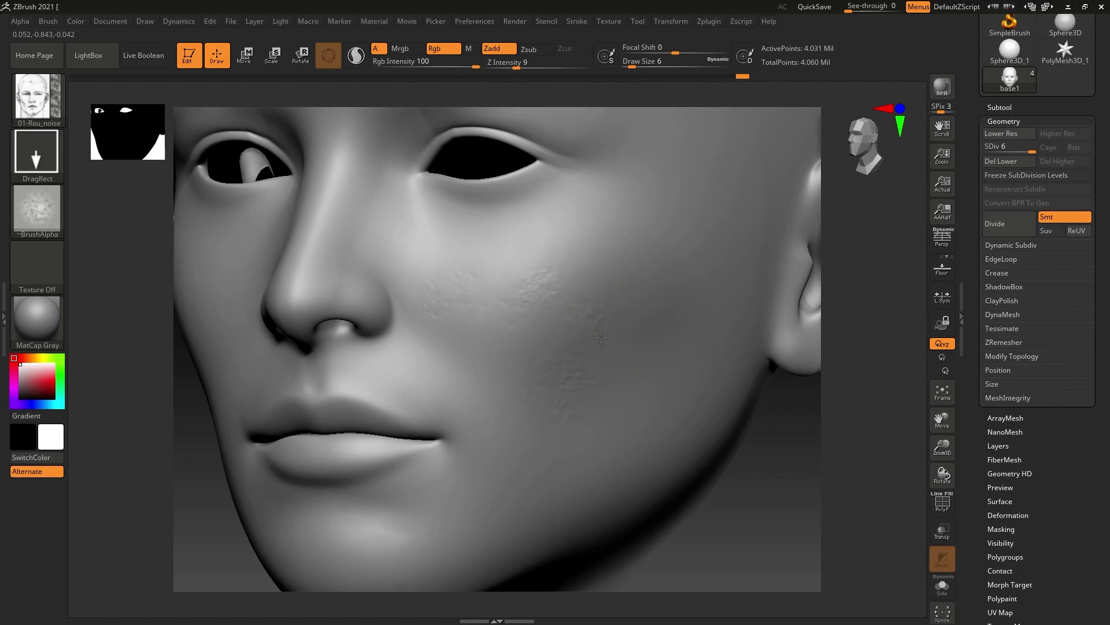
pyautogui.moveTo(540, 349); pyautogui.dragTo(564, 385)
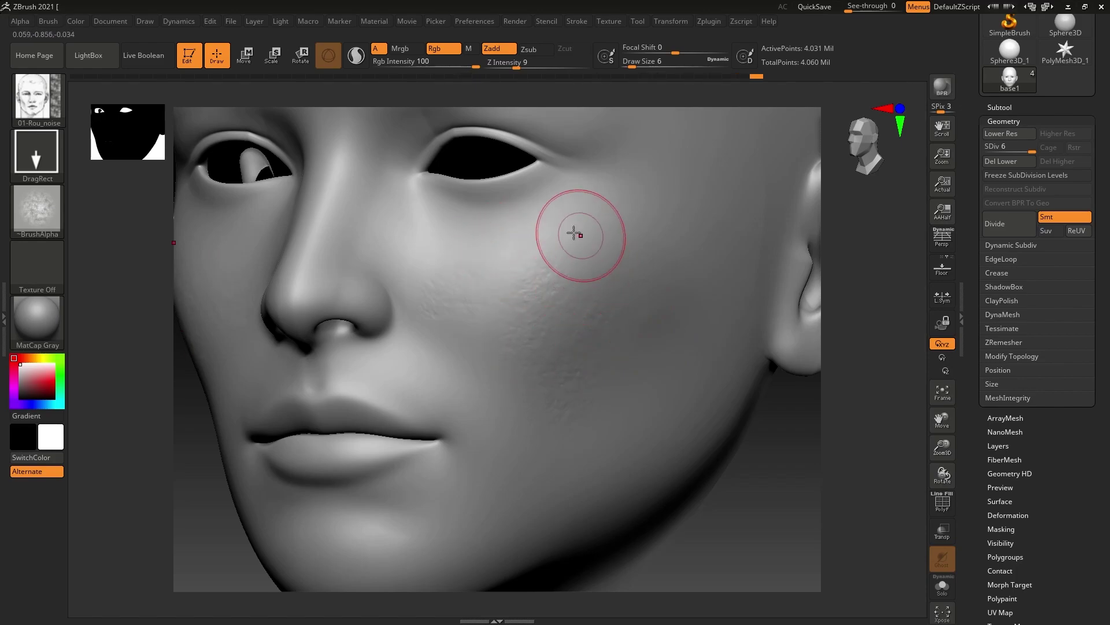
pyautogui.moveTo(595, 238); pyautogui.dragTo(672, 287)
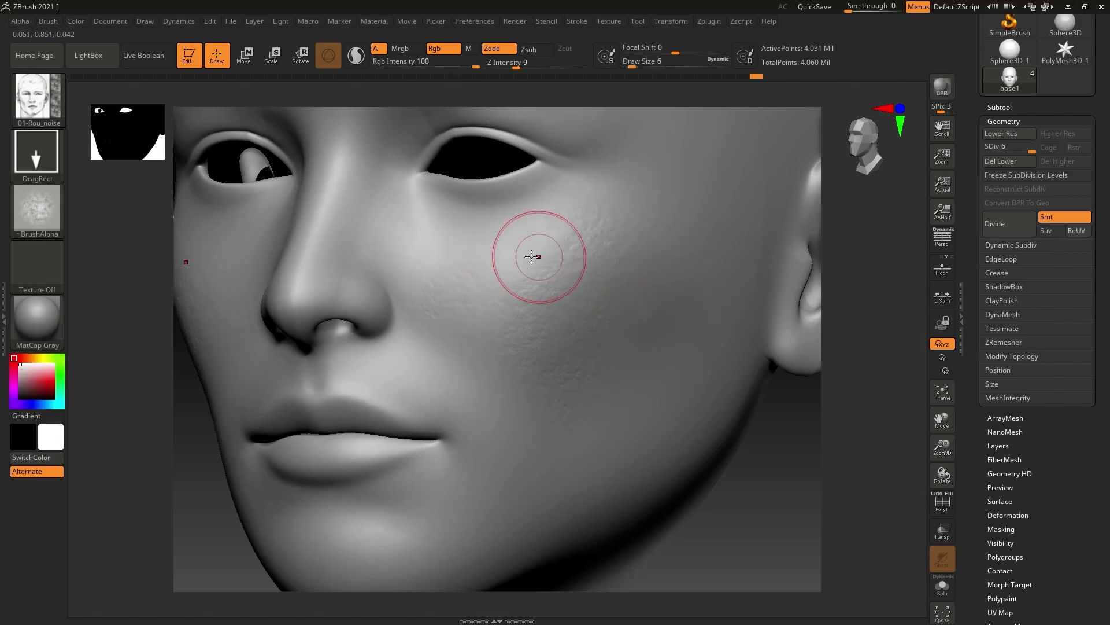
pyautogui.moveTo(530, 255); pyautogui.dragTo(514, 282)
pyautogui.moveTo(585, 298); pyautogui.dragTo(503, 331)
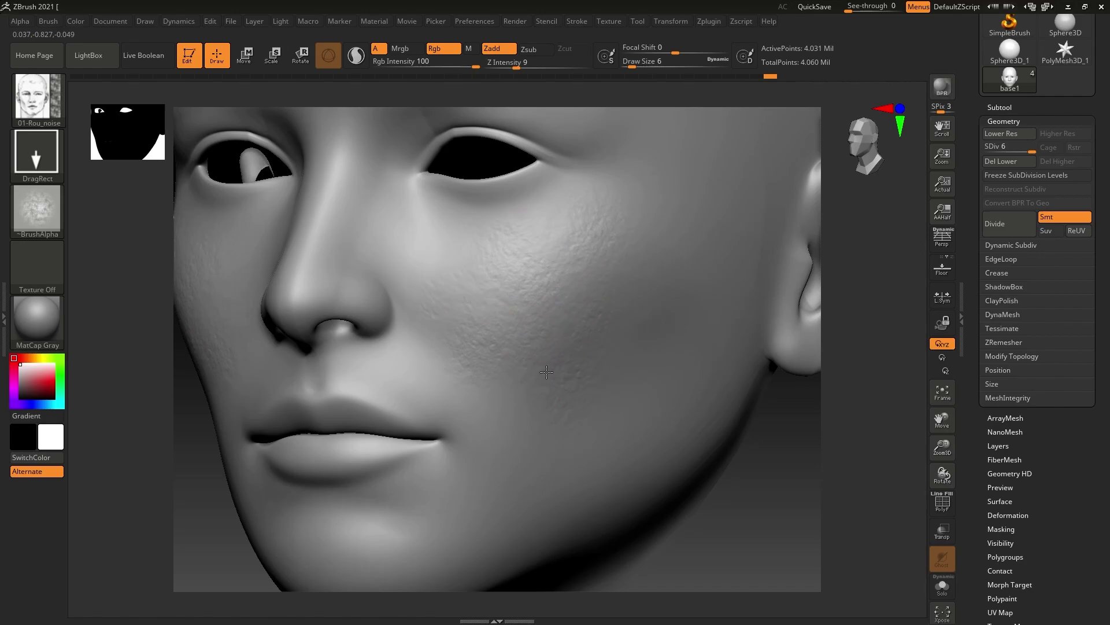
pyautogui.moveTo(446, 265); pyautogui.dragTo(474, 283)
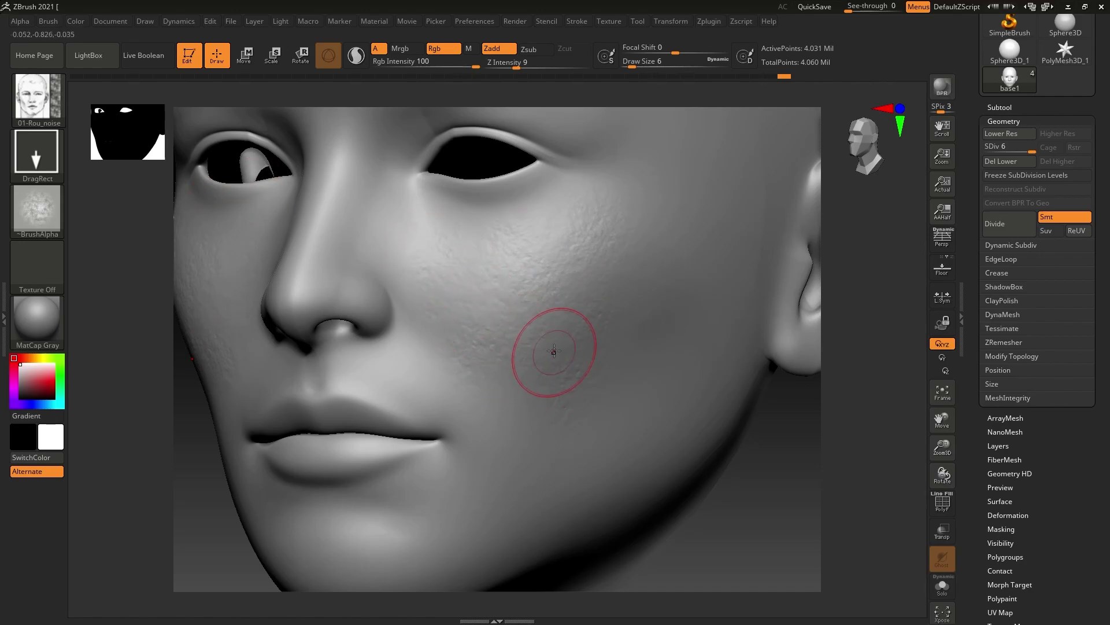
pyautogui.moveTo(550, 347)
pyautogui.mouseDown()
pyautogui.moveTo(729, 484)
pyautogui.moveTo(637, 478)
pyautogui.moveTo(658, 462)
pyautogui.moveTo(649, 468)
pyautogui.moveTo(673, 483)
pyautogui.moveTo(672, 498)
pyautogui.moveTo(607, 368)
pyautogui.mouseUp()
pyautogui.press('f')
pyautogui.press('f')
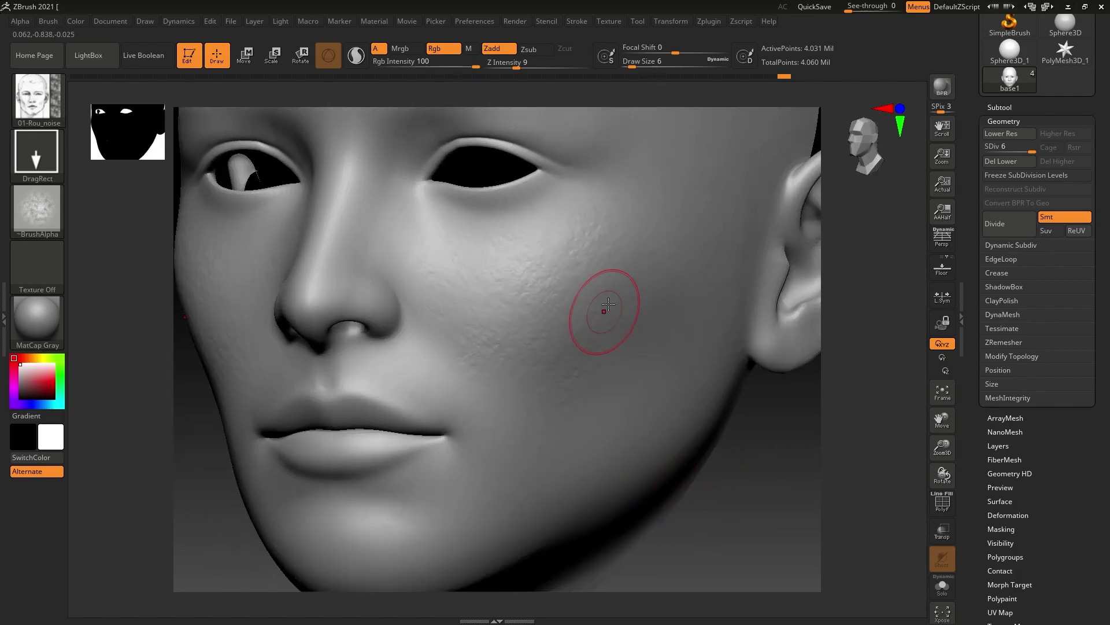
# - Load the 12-Rou_celular brush and rotate the head to inspect the chin and lower face
pyautogui.click(89, 58)
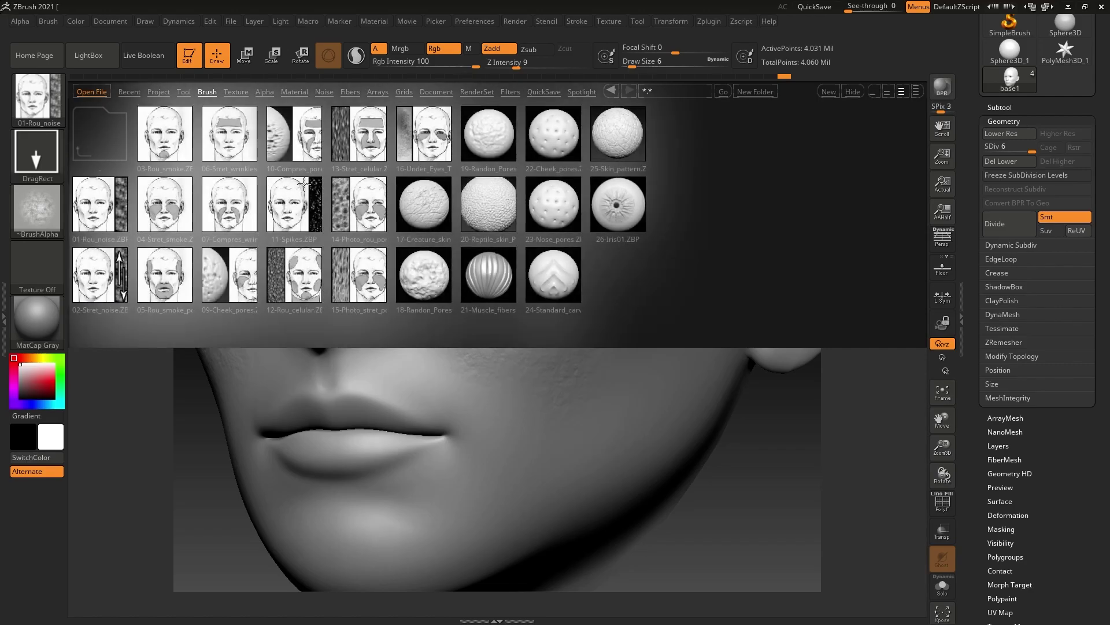
pyautogui.doubleClick(301, 281)
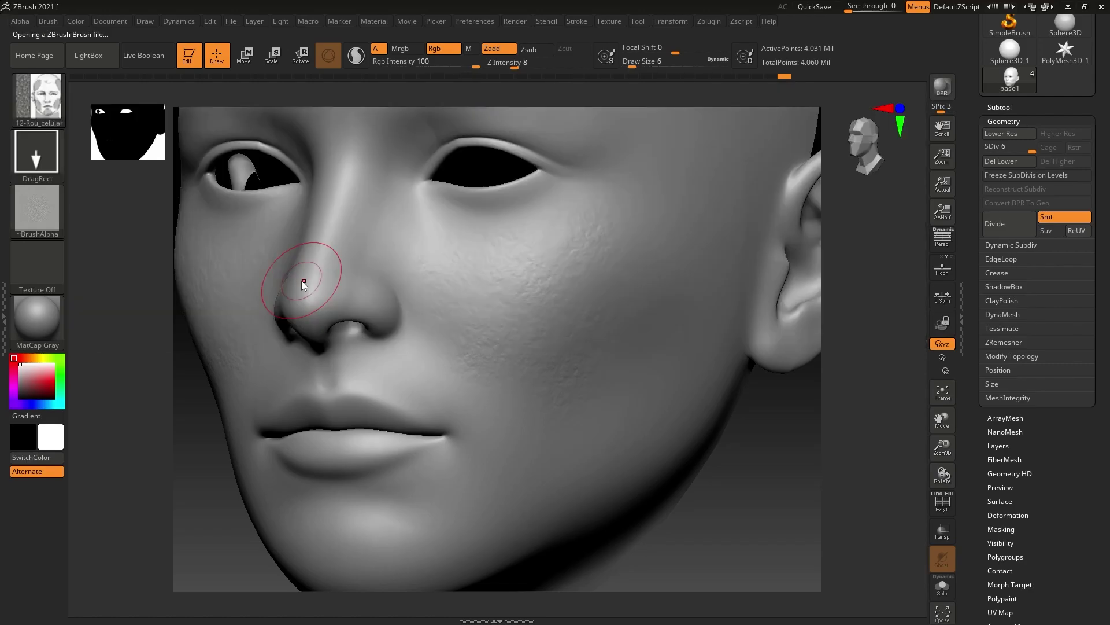
pyautogui.moveTo(735, 541)
pyautogui.mouseDown()
pyautogui.moveTo(714, 471)
pyautogui.moveTo(727, 479)
pyautogui.moveTo(584, 461)
pyautogui.mouseUp()
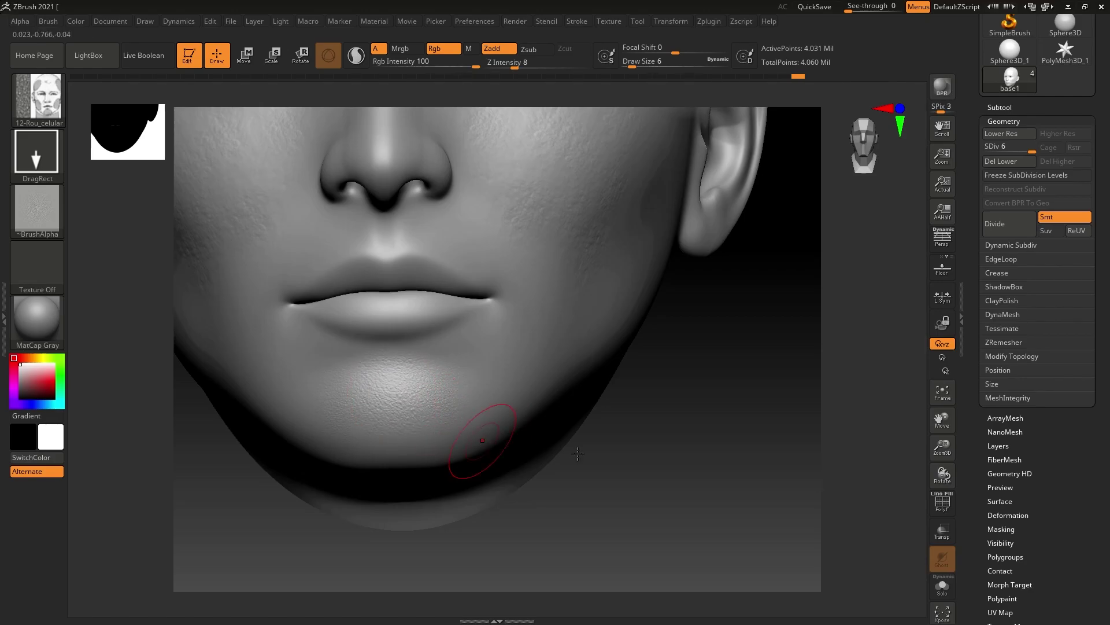
pyautogui.moveTo(580, 454)
pyautogui.mouseDown()
pyautogui.moveTo(696, 455)
pyautogui.moveTo(694, 381)
pyautogui.mouseUp()
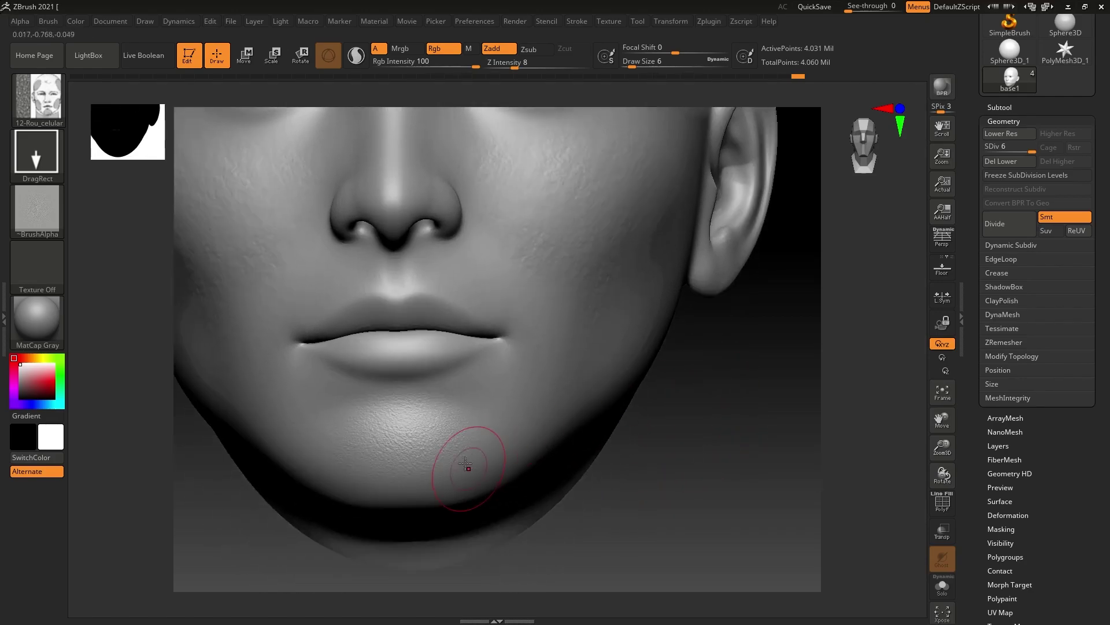
pyautogui.moveTo(625, 440); pyautogui.dragTo(619, 503)
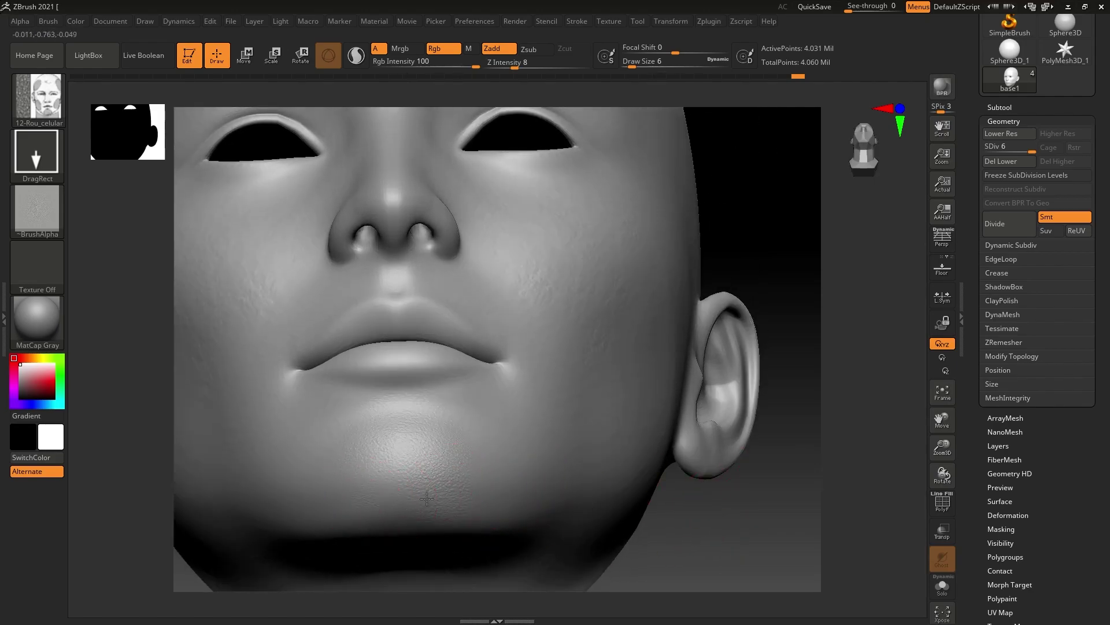
# - Add cellular skin texture over the brow, from eye corner to brow, and above the eyes
pyautogui.moveTo(751, 528)
pyautogui.mouseDown()
pyautogui.moveTo(755, 339)
pyautogui.moveTo(743, 293)
pyautogui.moveTo(688, 469)
pyautogui.moveTo(650, 436)
pyautogui.mouseUp()
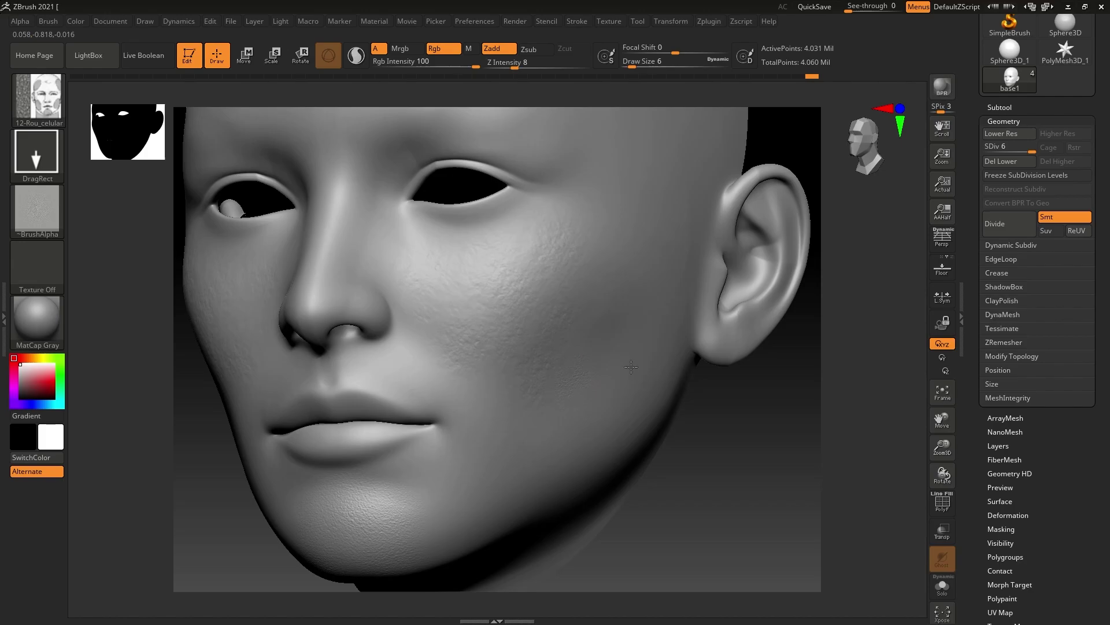
pyautogui.keyDown('shift'); pyautogui.moveTo(719, 475); pyautogui.dragTo(732, 471); pyautogui.keyUp('shift')
pyautogui.press('ctrl')
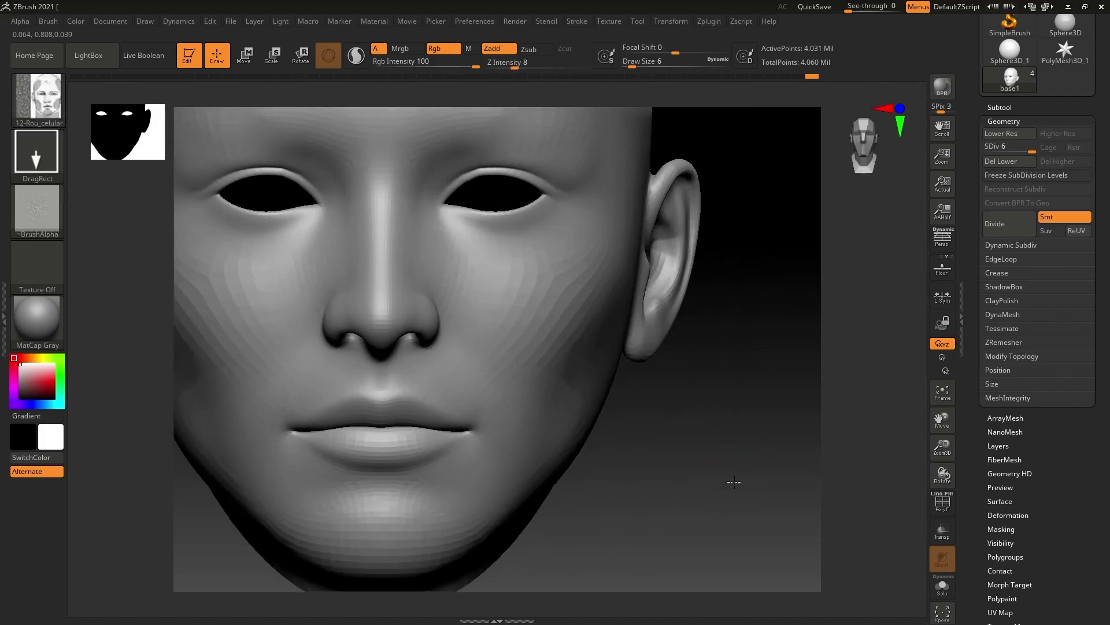
pyautogui.scroll(2, 565, 322)
pyautogui.scroll(1, 706, 507)
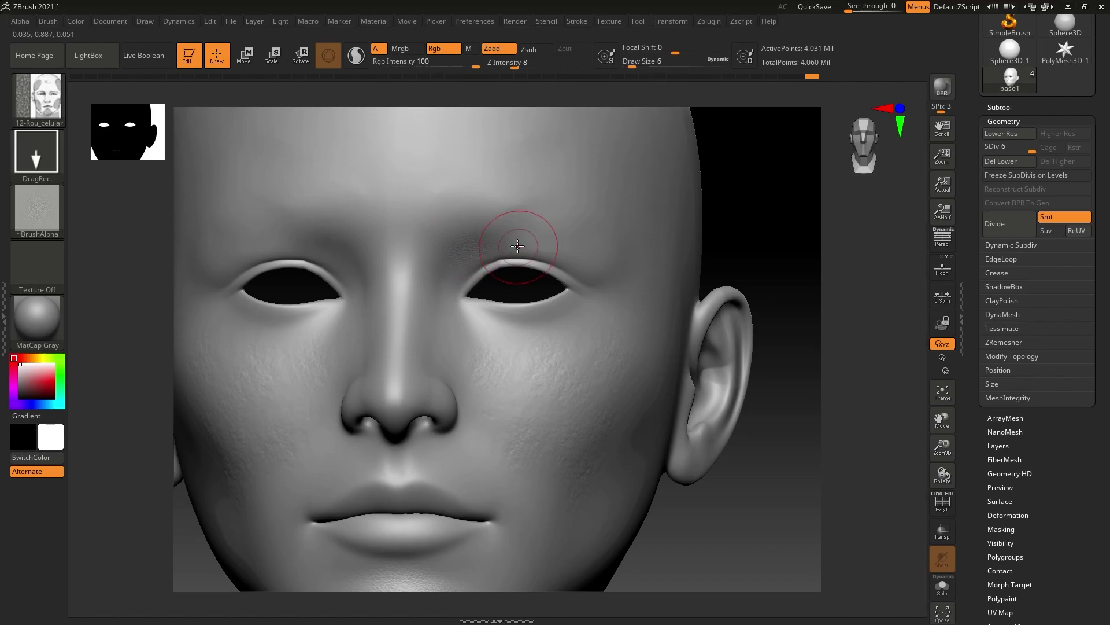
pyautogui.moveTo(554, 274); pyautogui.dragTo(546, 249)
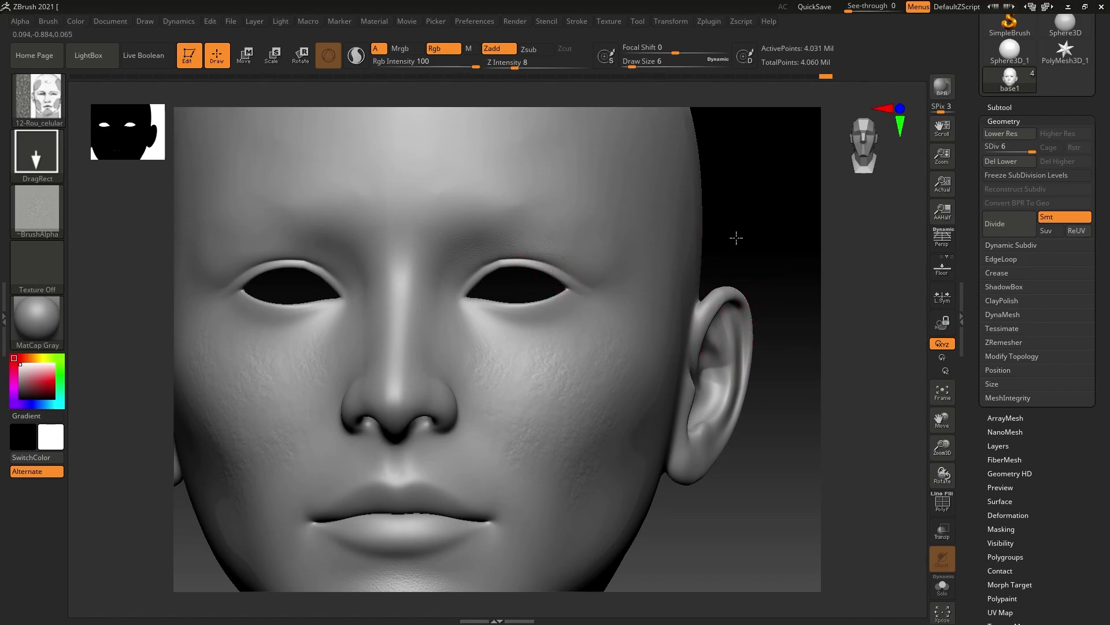
pyautogui.moveTo(736, 237)
pyautogui.keyDown('alt'); pyautogui.mouseDown()
pyautogui.moveTo(775, 263)
pyautogui.moveTo(836, 262)
pyautogui.mouseUp(); pyautogui.keyUp('alt')
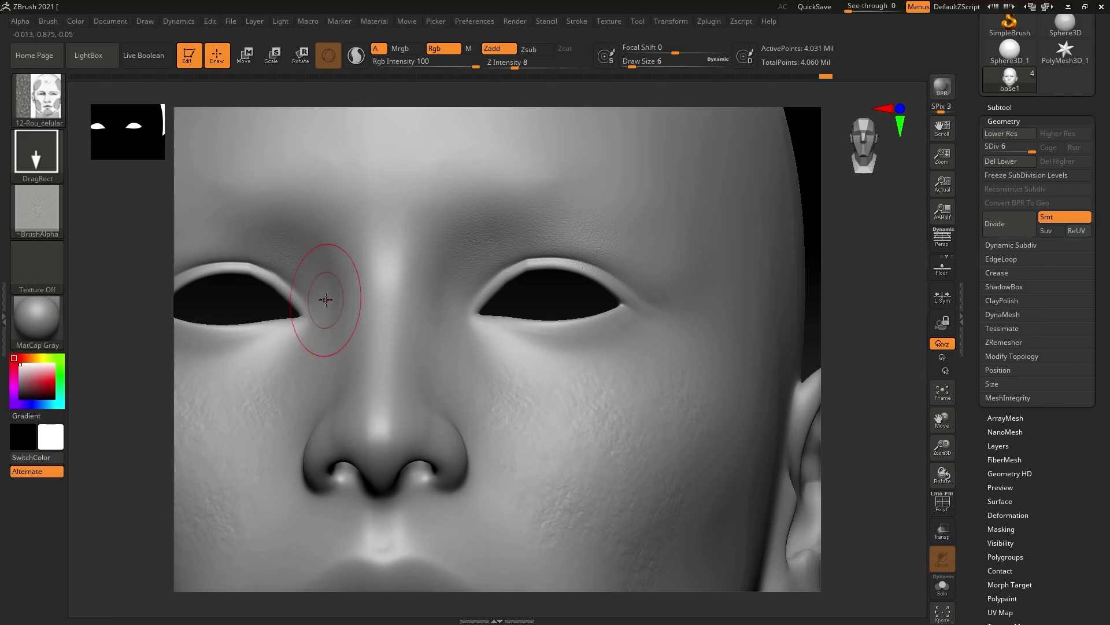
pyautogui.moveTo(322, 292); pyautogui.dragTo(235, 244)
pyautogui.moveTo(329, 266); pyautogui.dragTo(318, 247, button='right')
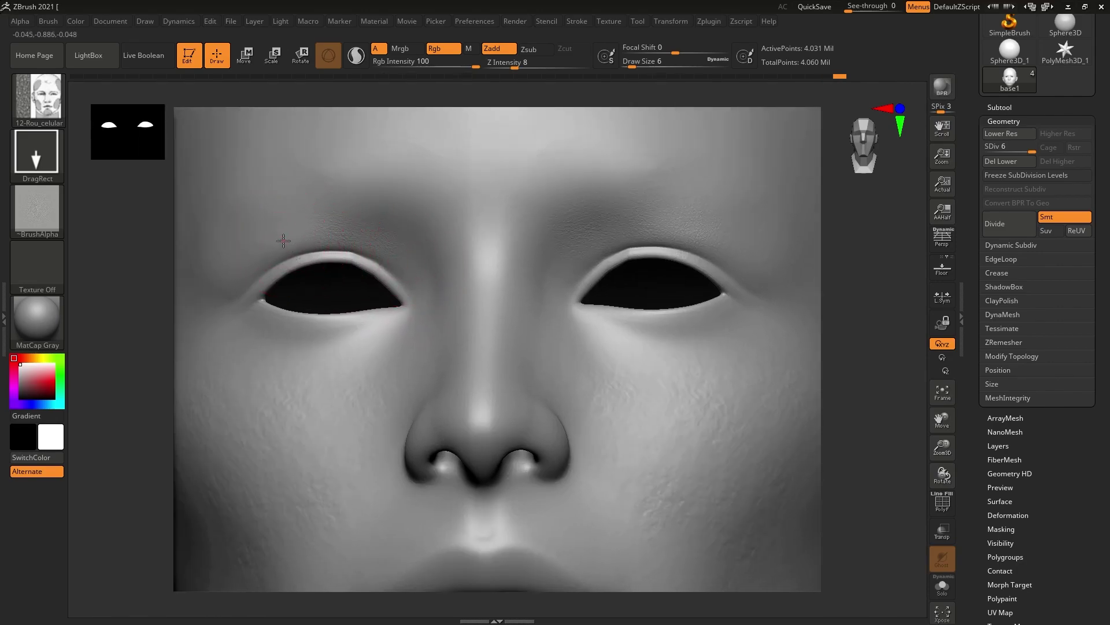
pyautogui.keyDown('alt'); pyautogui.moveTo(409, 272); pyautogui.dragTo(351, 274, button='right'); pyautogui.keyUp('alt')
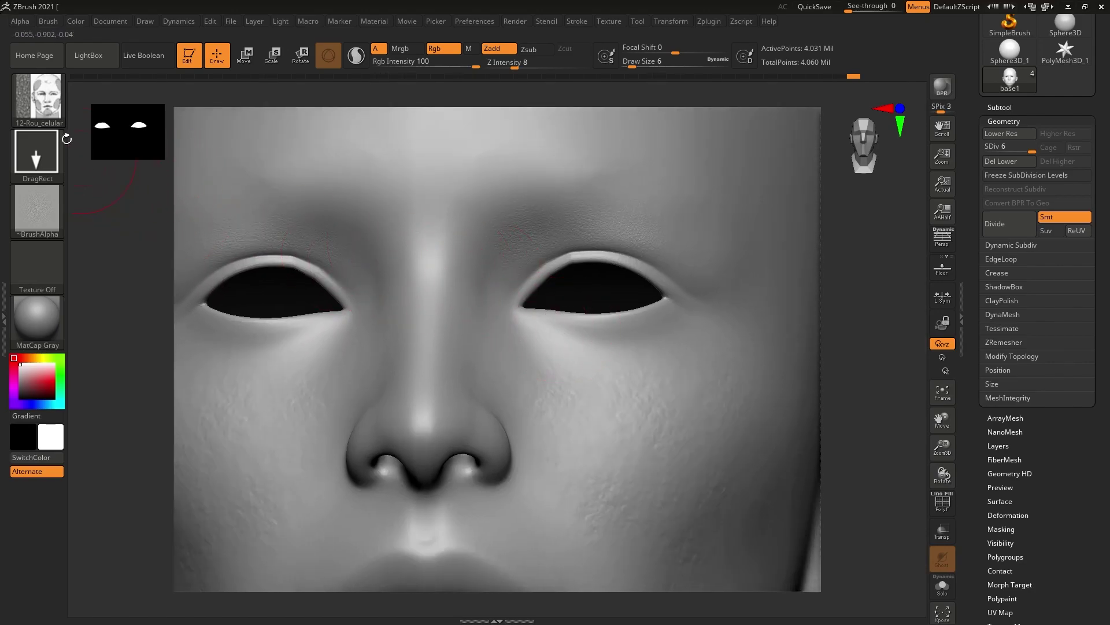
# - Load the 16-Under_Eyes brush and stamp creases under the right eye and its outer corner
pyautogui.click(95, 63)
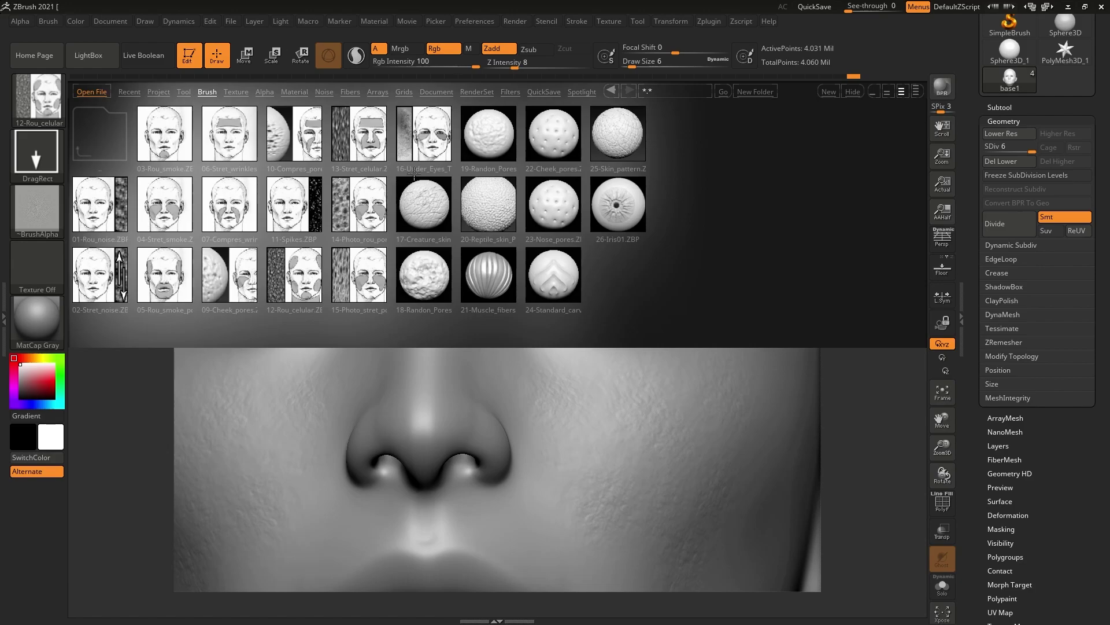
pyautogui.doubleClick(423, 151)
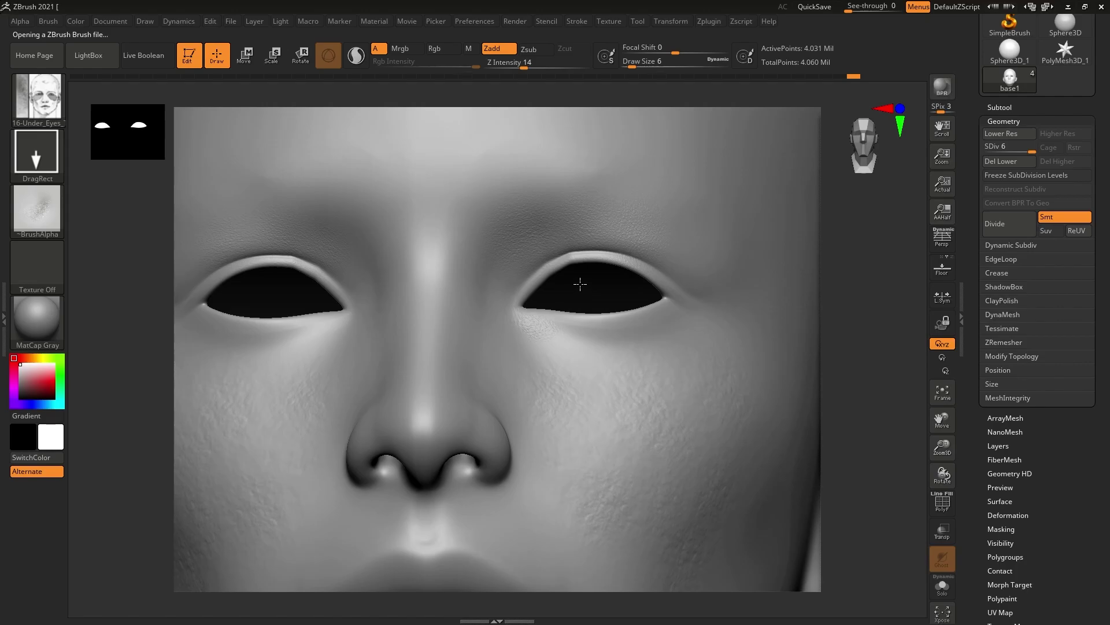
pyautogui.moveTo(575, 341); pyautogui.dragTo(598, 304)
pyautogui.moveTo(608, 341); pyautogui.dragTo(651, 273)
pyautogui.moveTo(671, 333); pyautogui.dragTo(680, 273)
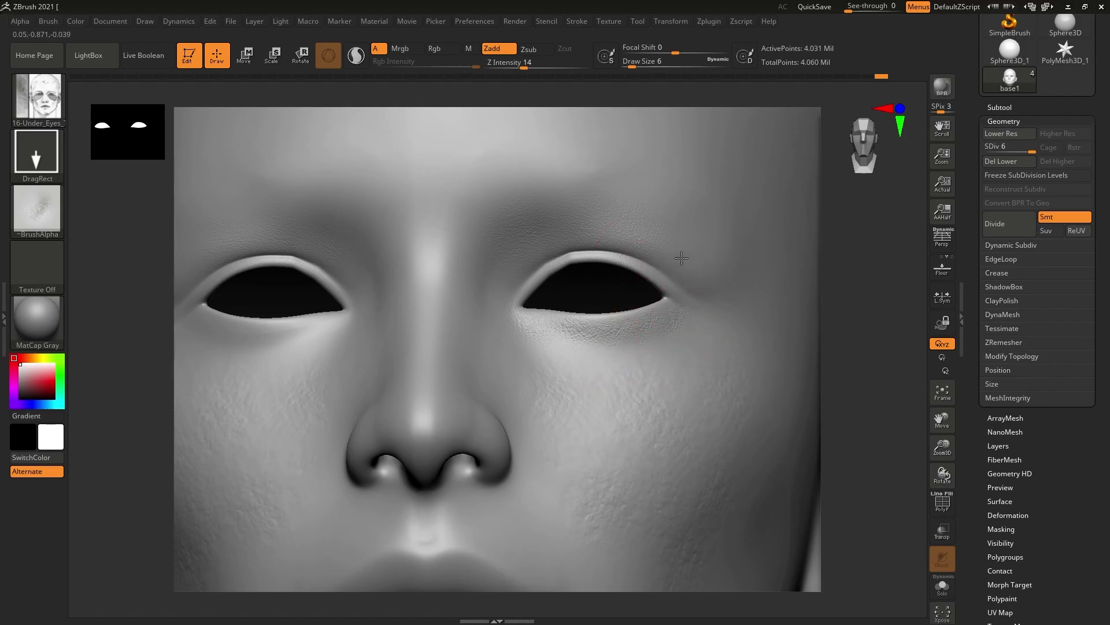
# - Stamp fine creases beneath the left eye and touch up the right lower lid
pyautogui.moveTo(694, 359); pyautogui.dragTo(685, 312)
pyautogui.moveTo(322, 324); pyautogui.dragTo(335, 288)
pyautogui.moveTo(266, 347); pyautogui.dragTo(287, 315)
pyautogui.moveTo(231, 347)
pyautogui.mouseDown()
pyautogui.moveTo(248, 307)
pyautogui.moveTo(216, 317)
pyautogui.mouseUp()
pyautogui.moveTo(216, 318)
pyautogui.keyDown('alt'); pyautogui.mouseDown(button='right')
pyautogui.moveTo(325, 372)
pyautogui.moveTo(493, 354)
pyautogui.mouseUp(button='right'); pyautogui.keyUp('alt')
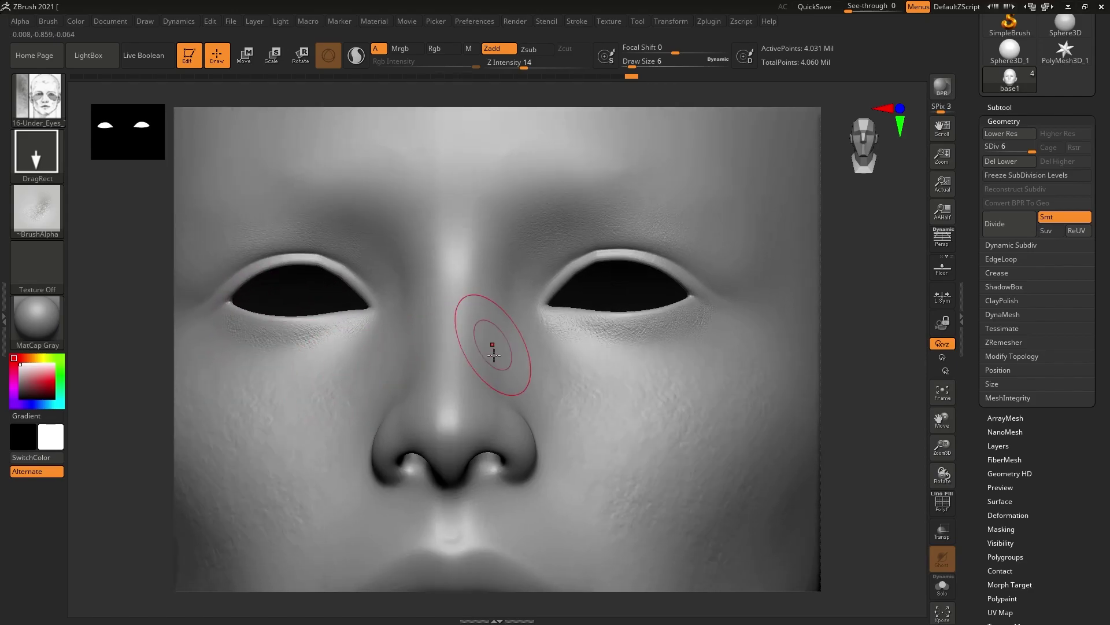
pyautogui.moveTo(684, 339)
pyautogui.mouseDown(button='right')
pyautogui.moveTo(552, 350)
pyautogui.moveTo(584, 350)
pyautogui.mouseUp(button='right')
pyautogui.moveTo(541, 381)
pyautogui.mouseDown()
pyautogui.moveTo(518, 387)
pyautogui.moveTo(520, 376)
pyautogui.mouseUp()
pyautogui.moveTo(520, 376); pyautogui.dragTo(556, 336, button='right')
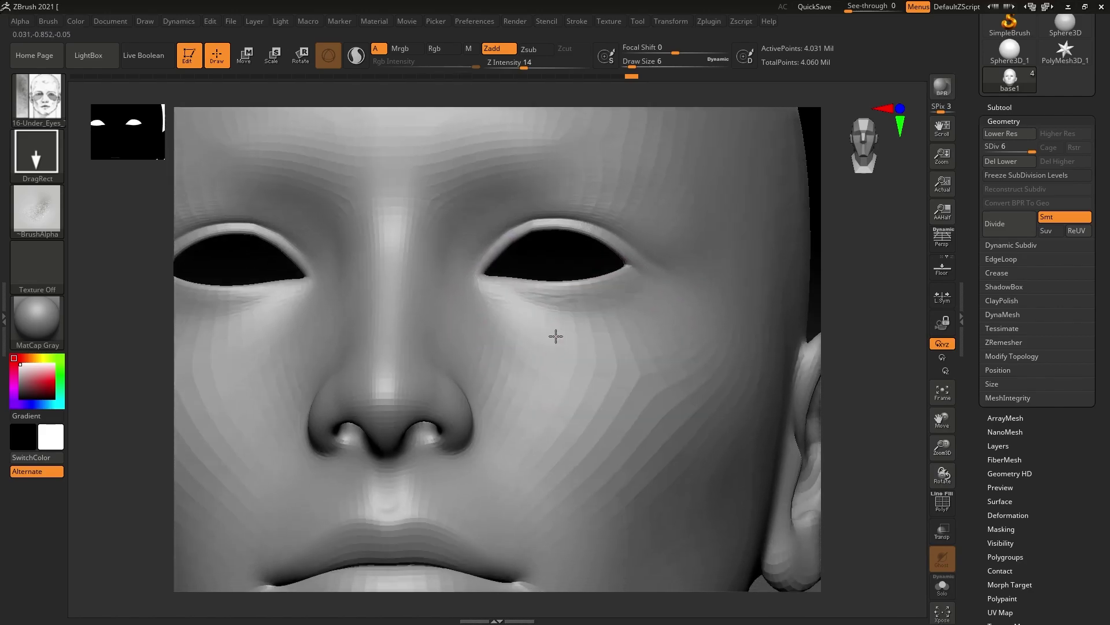
pyautogui.press(',')
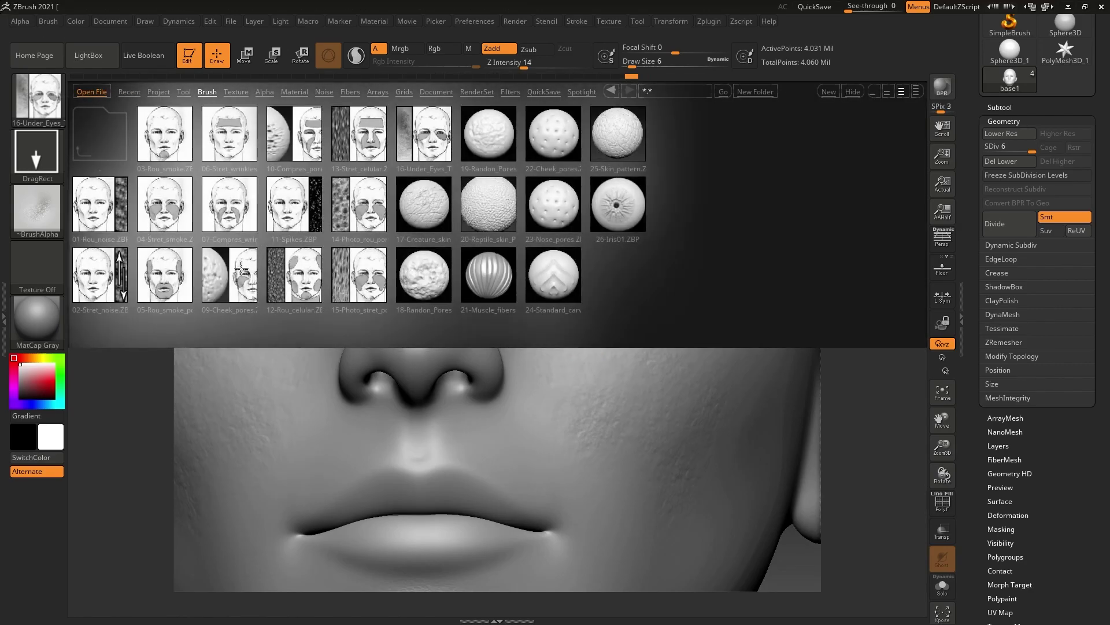
# - Load 09-Cheek_pores, stamp pores beside the nostril, then smooth that patch away
pyautogui.doubleClick(242, 269)
pyautogui.moveTo(496, 426); pyautogui.dragTo(480, 273, button='right')
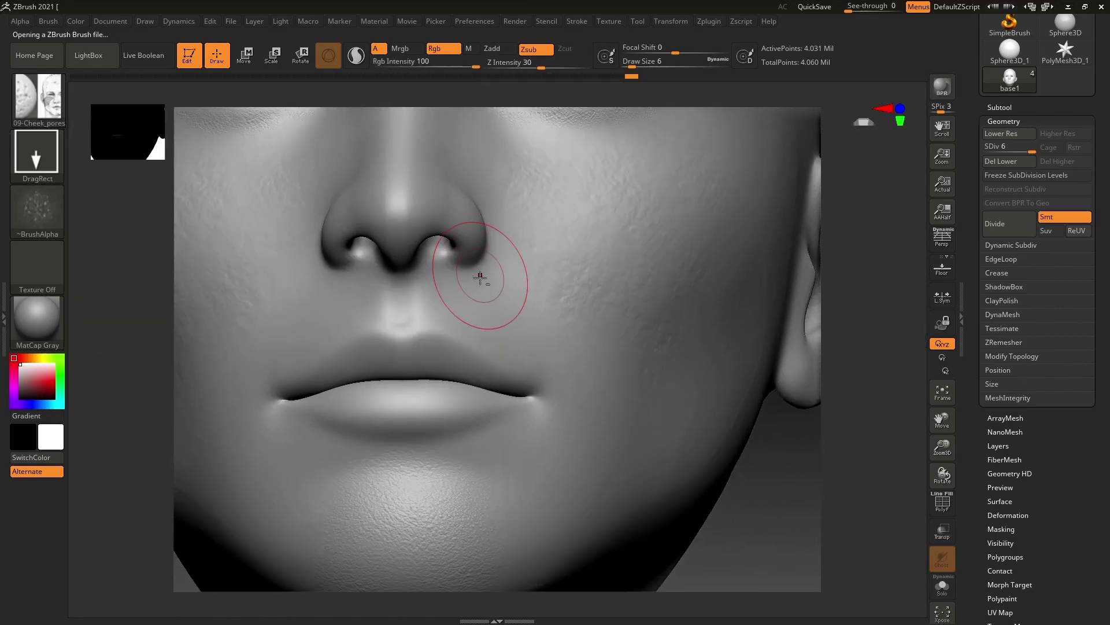
pyautogui.moveTo(505, 319)
pyautogui.mouseDown(button='right')
pyautogui.moveTo(491, 330)
pyautogui.moveTo(472, 323)
pyautogui.mouseUp(button='right')
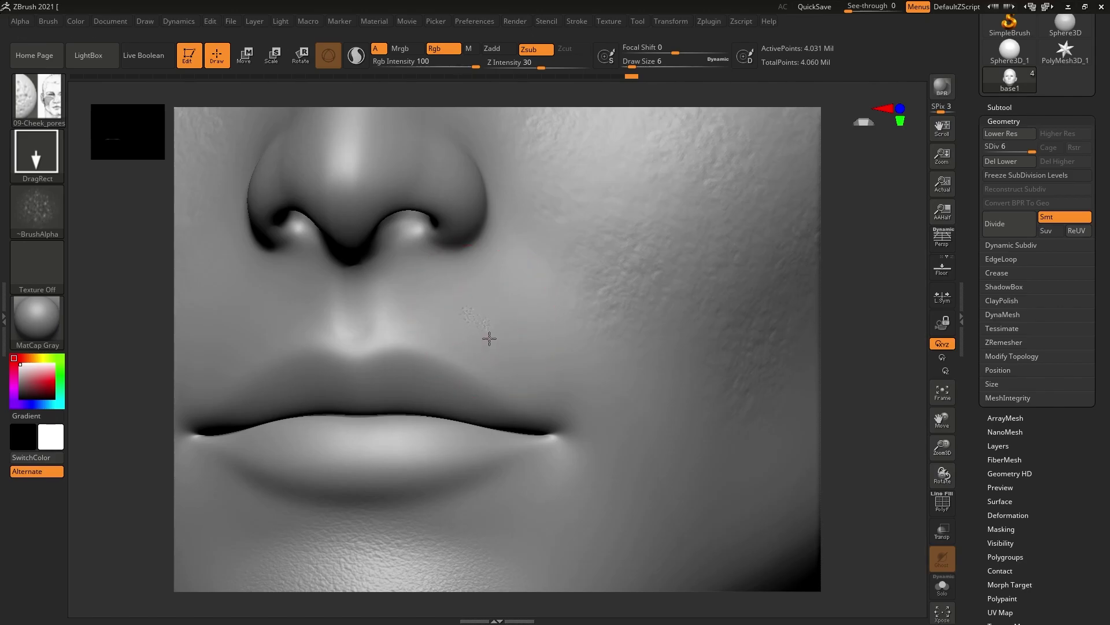
pyautogui.moveTo(492, 282)
pyautogui.mouseDown()
pyautogui.moveTo(500, 293)
pyautogui.moveTo(486, 305)
pyautogui.moveTo(508, 301)
pyautogui.moveTo(509, 340)
pyautogui.mouseUp()
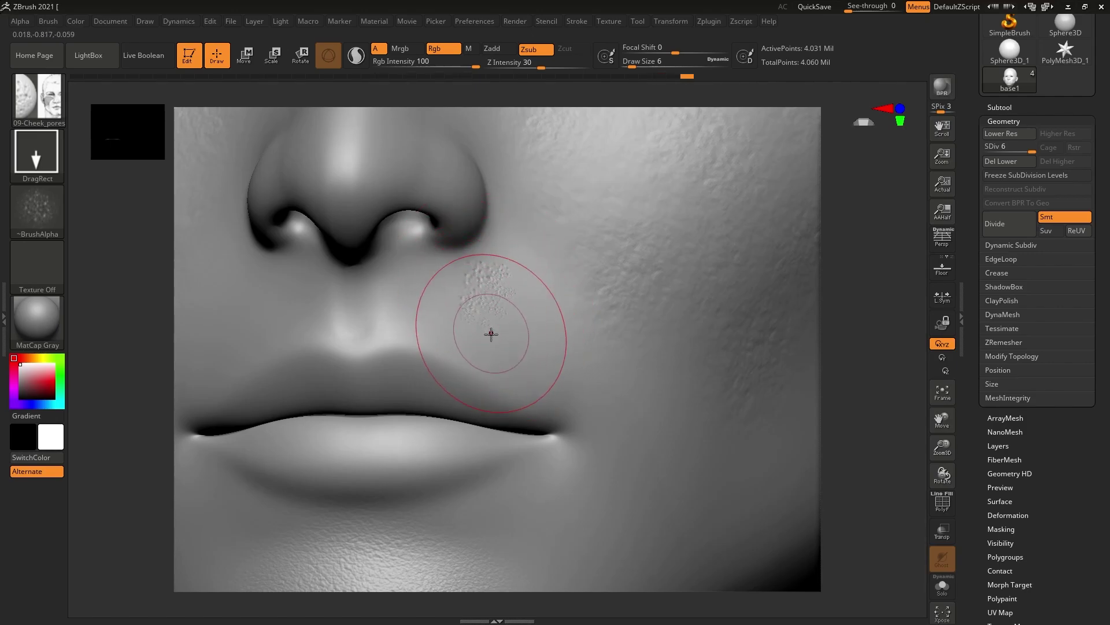
pyautogui.keyDown('shift'); pyautogui.moveTo(488, 288); pyautogui.dragTo(486, 275); pyautogui.keyUp('shift')
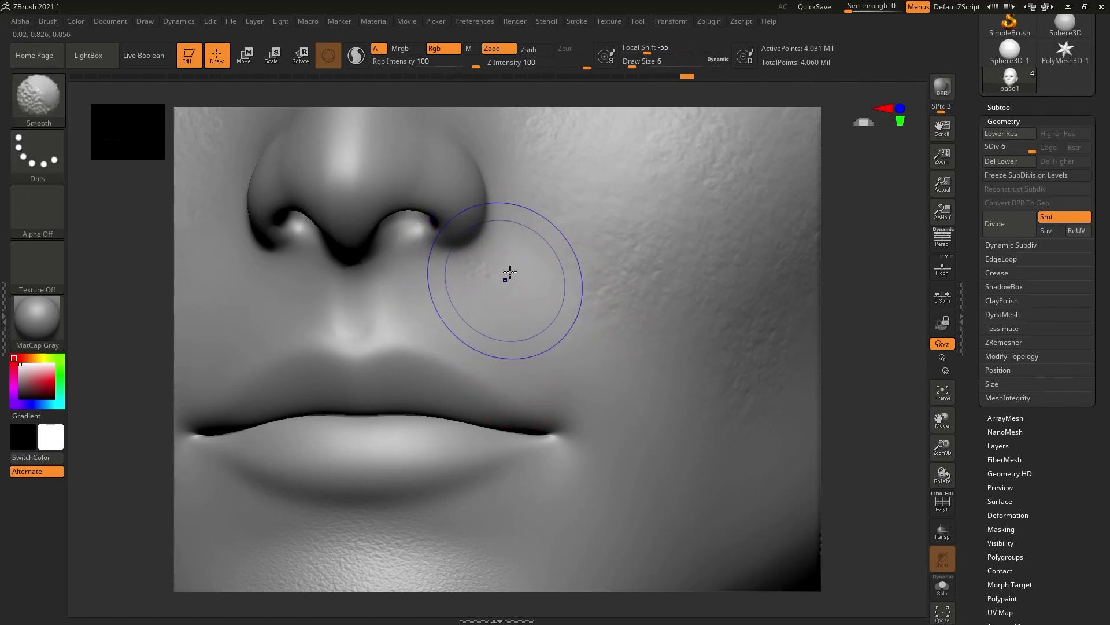
pyautogui.keyDown('shift'); pyautogui.moveTo(508, 272); pyautogui.dragTo(491, 268); pyautogui.keyUp('shift')
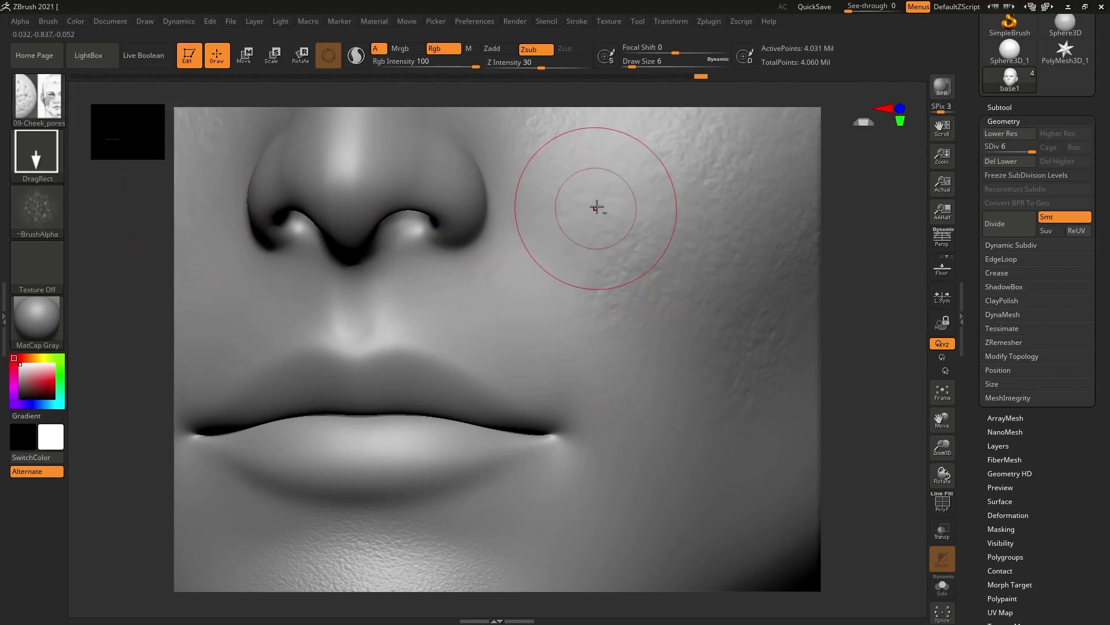
# - Stamp pore patches on the right cheek and soften the freshly stamped ones
pyautogui.keyDown('alt'); pyautogui.moveTo(595, 206); pyautogui.dragTo(589, 315, button='right'); pyautogui.keyUp('alt')
pyautogui.moveTo(607, 241)
pyautogui.mouseDown()
pyautogui.moveTo(615, 281)
pyautogui.moveTo(590, 287)
pyautogui.moveTo(560, 248)
pyautogui.mouseUp()
pyautogui.press('shift')
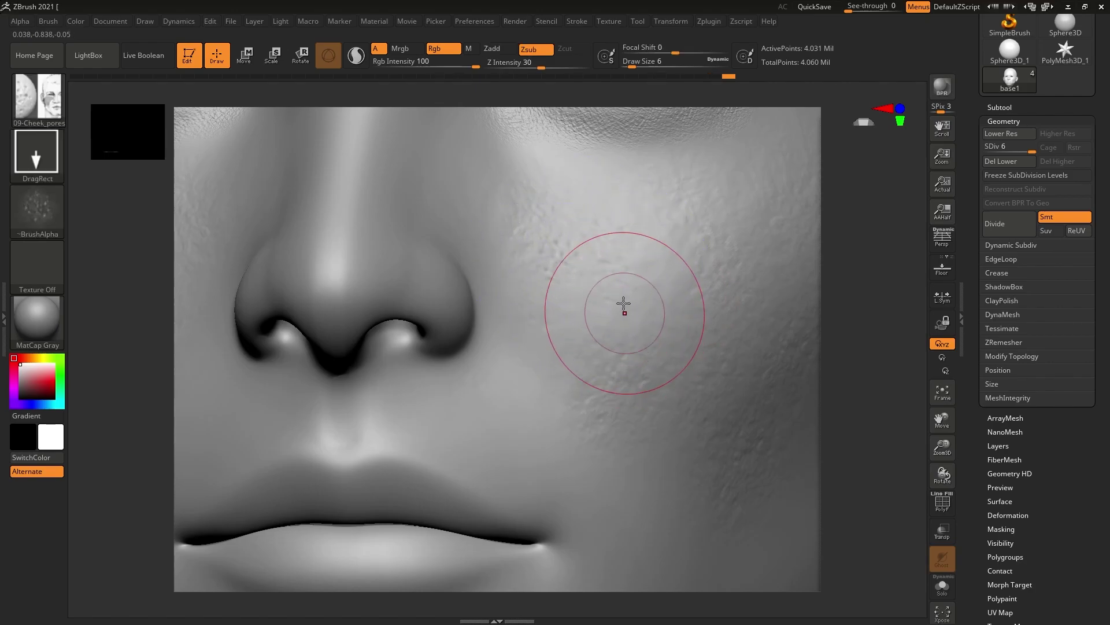
pyautogui.moveTo(647, 289)
pyautogui.mouseDown()
pyautogui.moveTo(660, 270)
pyautogui.moveTo(670, 280)
pyautogui.mouseUp()
pyautogui.keyDown('shift'); pyautogui.moveTo(596, 260); pyautogui.dragTo(650, 260); pyautogui.keyUp('shift')
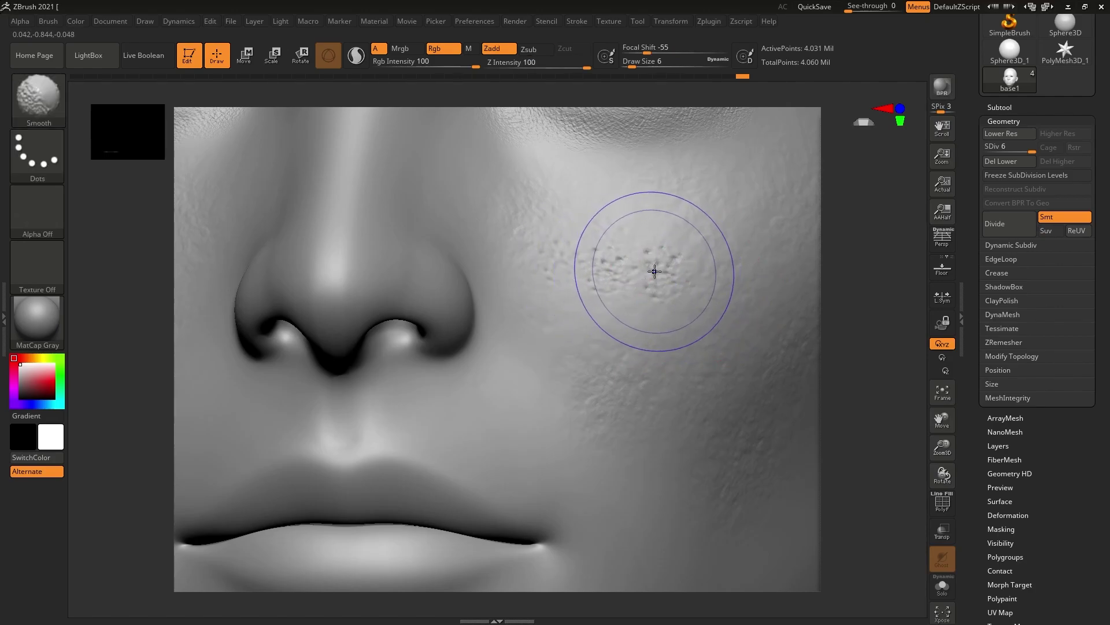
pyautogui.moveTo(682, 335); pyautogui.dragTo(662, 365, button='right')
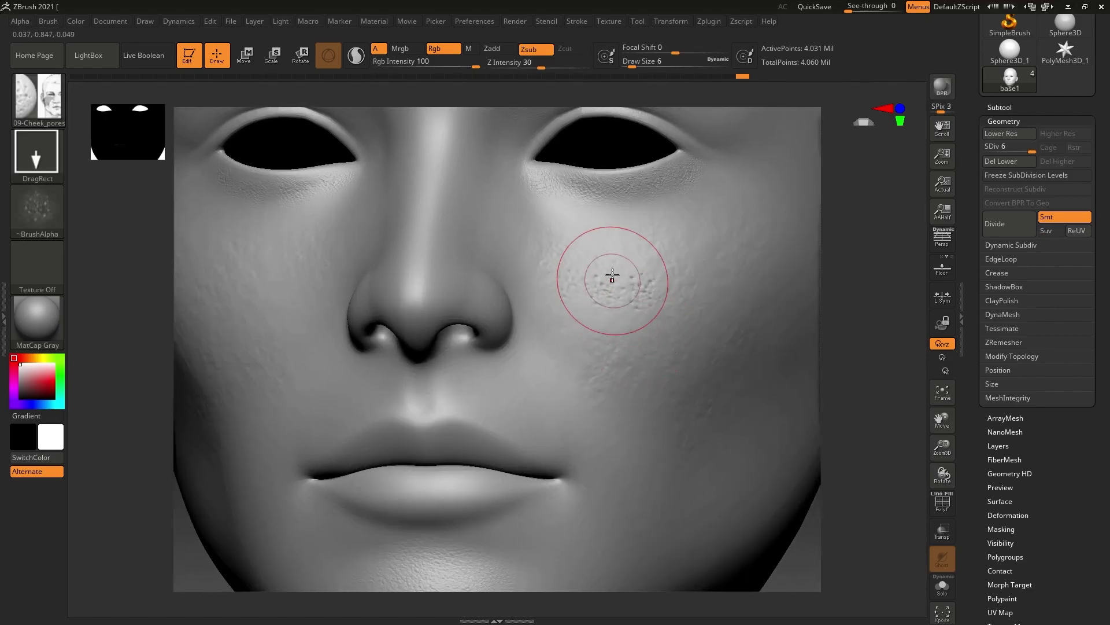
# - Add more pores across the right cheek, the left cheek and near the left nostril
pyautogui.moveTo(623, 282); pyautogui.dragTo(617, 260)
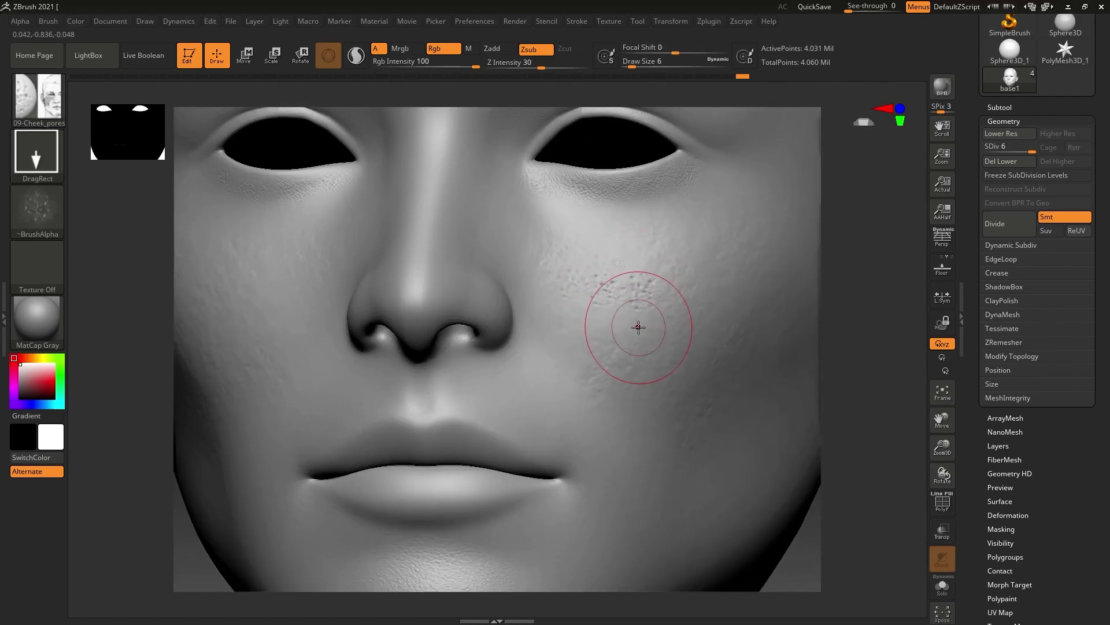
pyautogui.moveTo(597, 333); pyautogui.dragTo(632, 325)
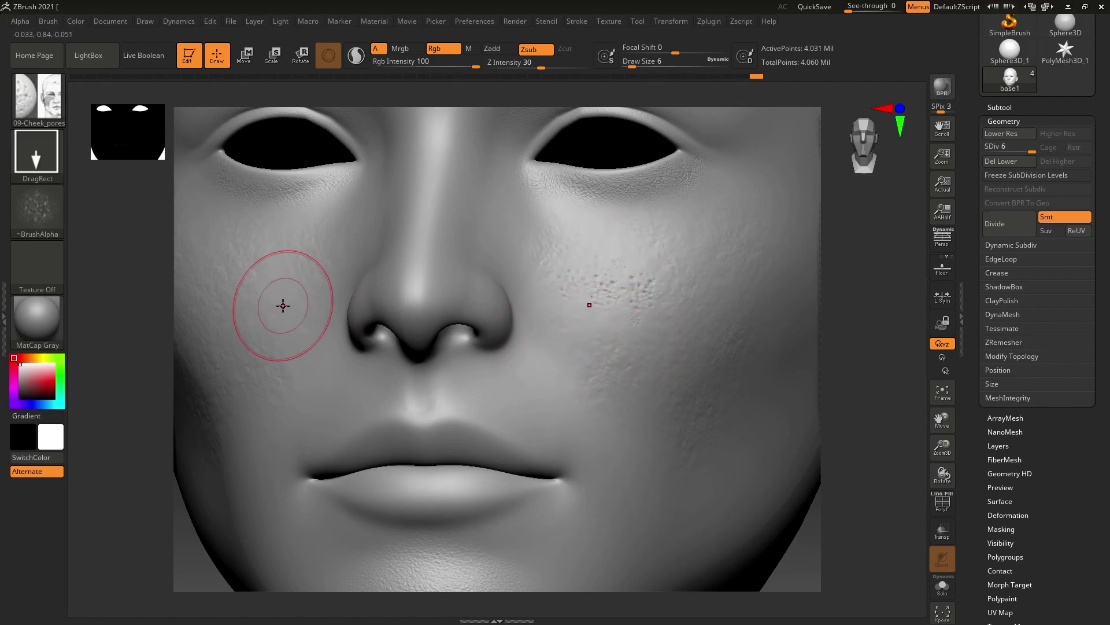
pyautogui.moveTo(283, 305); pyautogui.dragTo(306, 300)
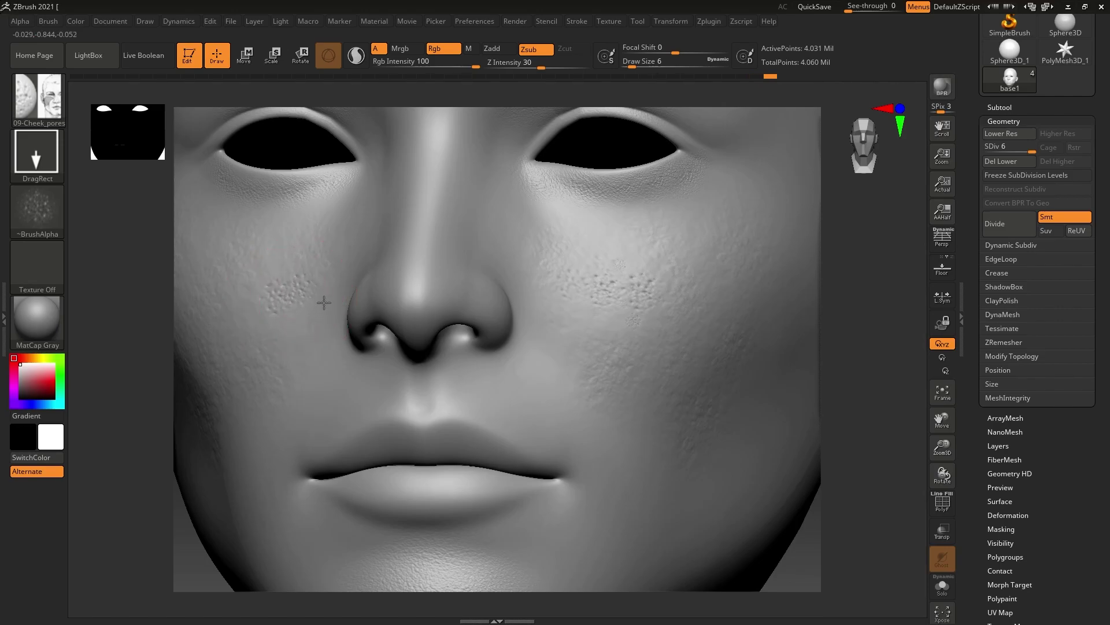
pyautogui.moveTo(283, 314)
pyautogui.mouseDown()
pyautogui.moveTo(261, 259)
pyautogui.moveTo(275, 294)
pyautogui.moveTo(290, 292)
pyautogui.mouseUp()
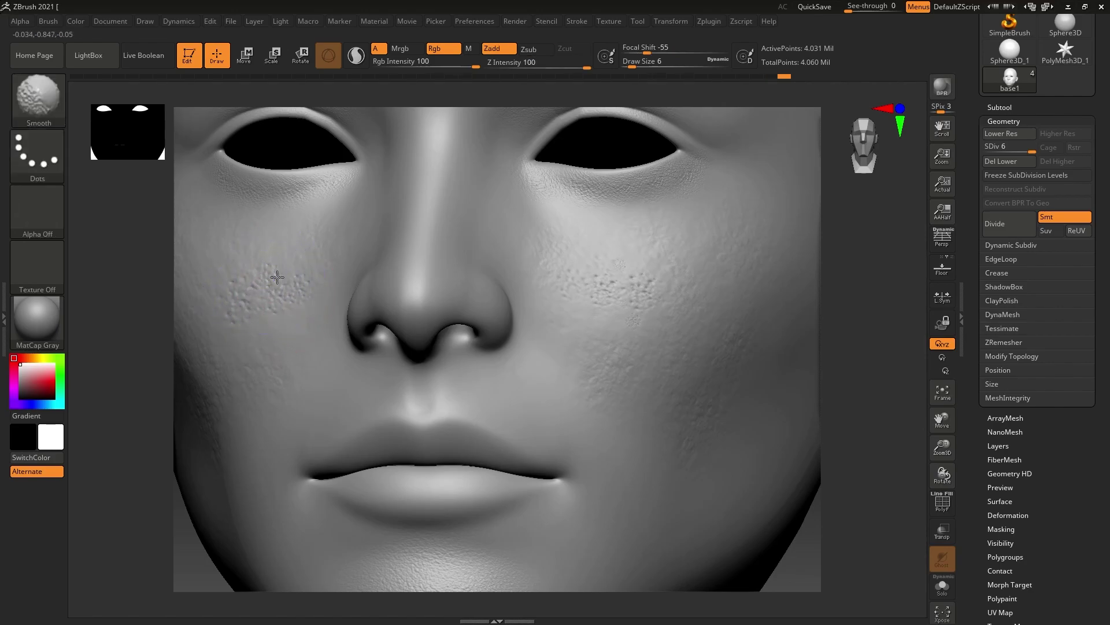
pyautogui.moveTo(362, 382); pyautogui.dragTo(364, 367)
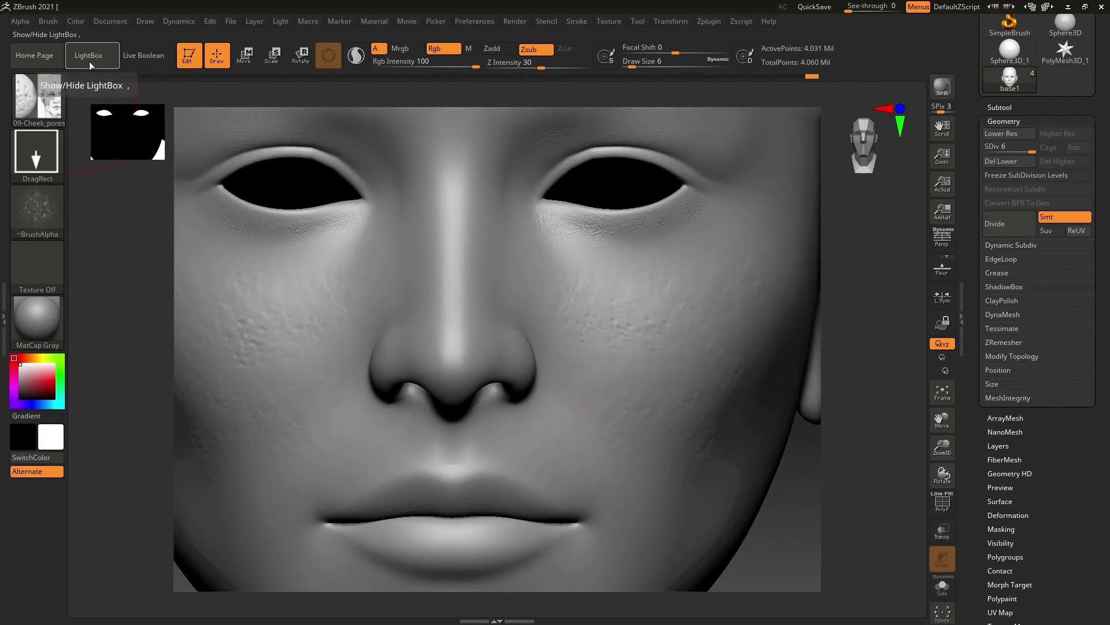
# - Load the 07-Compres_wrinkles brush and frame the nose and lips
pyautogui.click(89, 61)
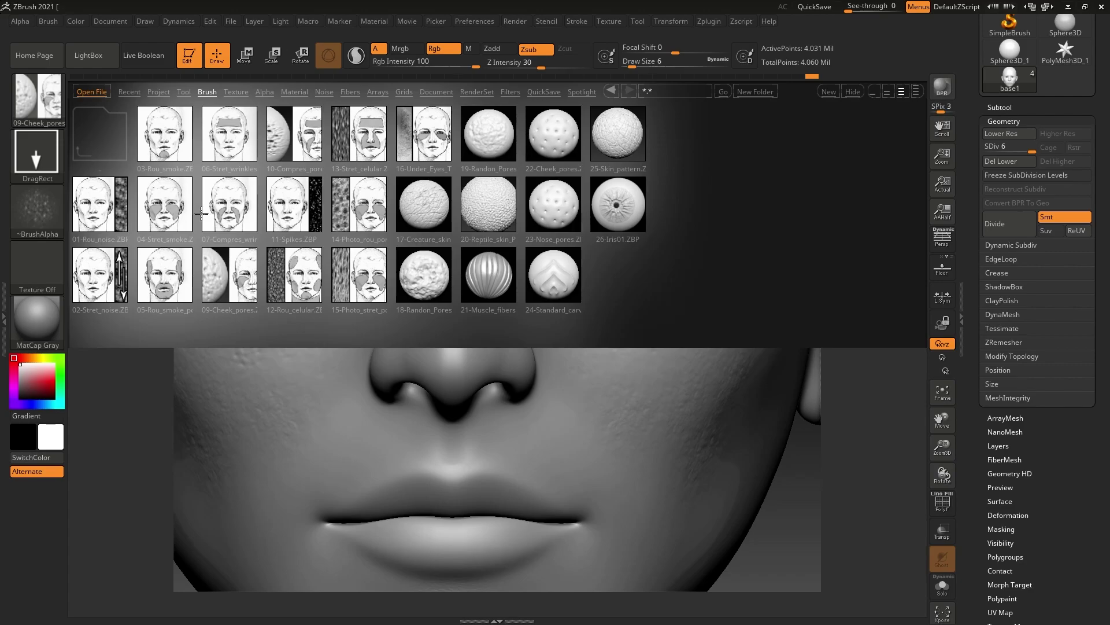
pyautogui.doubleClick(228, 212)
pyautogui.keyDown('ctrl'); pyautogui.moveTo(570, 387); pyautogui.dragTo(509, 322, button='right'); pyautogui.keyUp('ctrl')
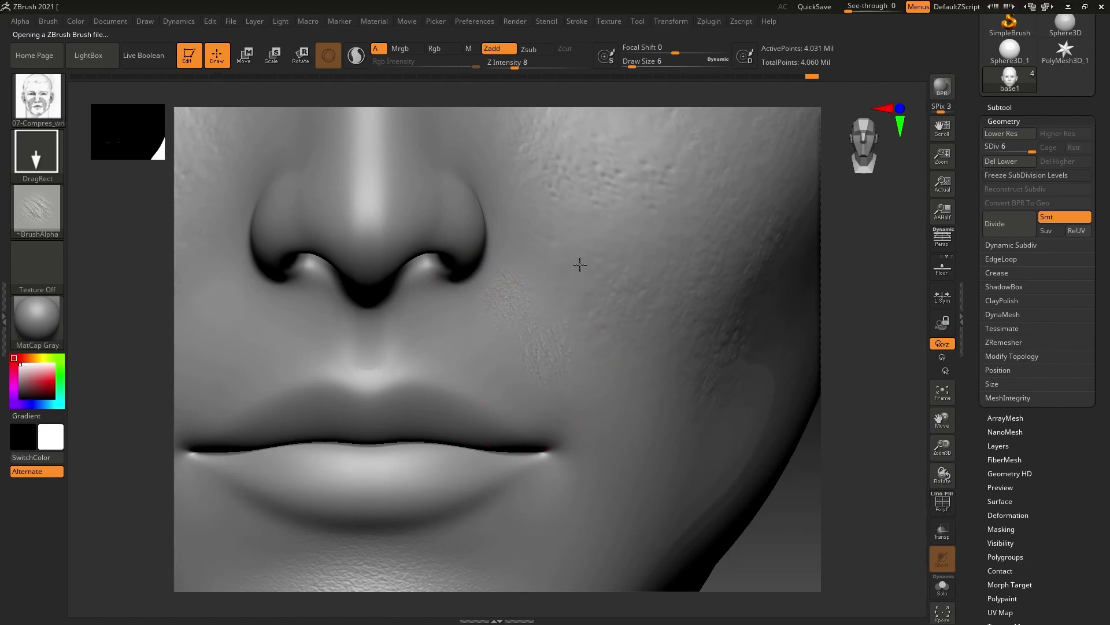
pyautogui.moveTo(566, 347); pyautogui.dragTo(342, 318, button='right')
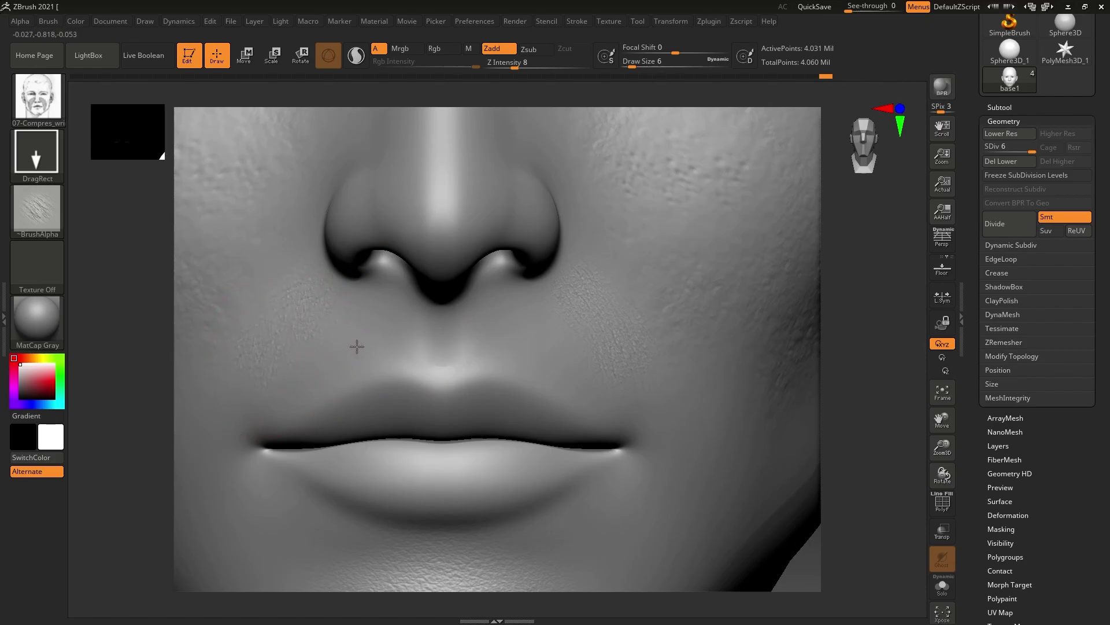
pyautogui.moveTo(359, 350); pyautogui.dragTo(396, 314, button='right')
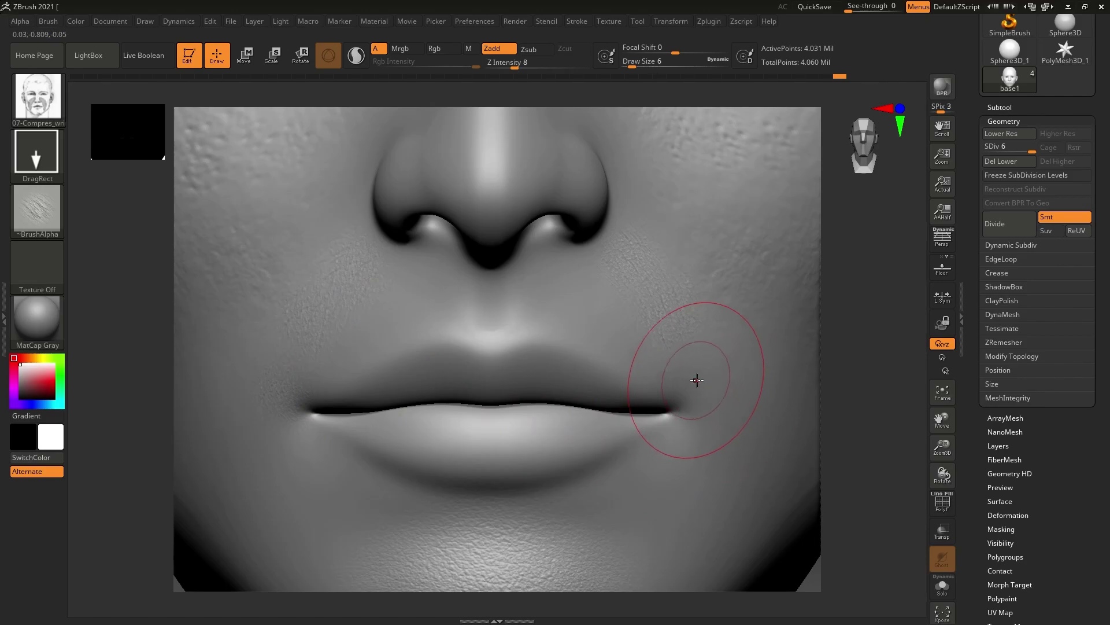
# - Stamp wrinkles at the right lip corner, then smooth them and the left-cheek pores
pyautogui.moveTo(699, 379); pyautogui.dragTo(761, 419)
pyautogui.press('shift')
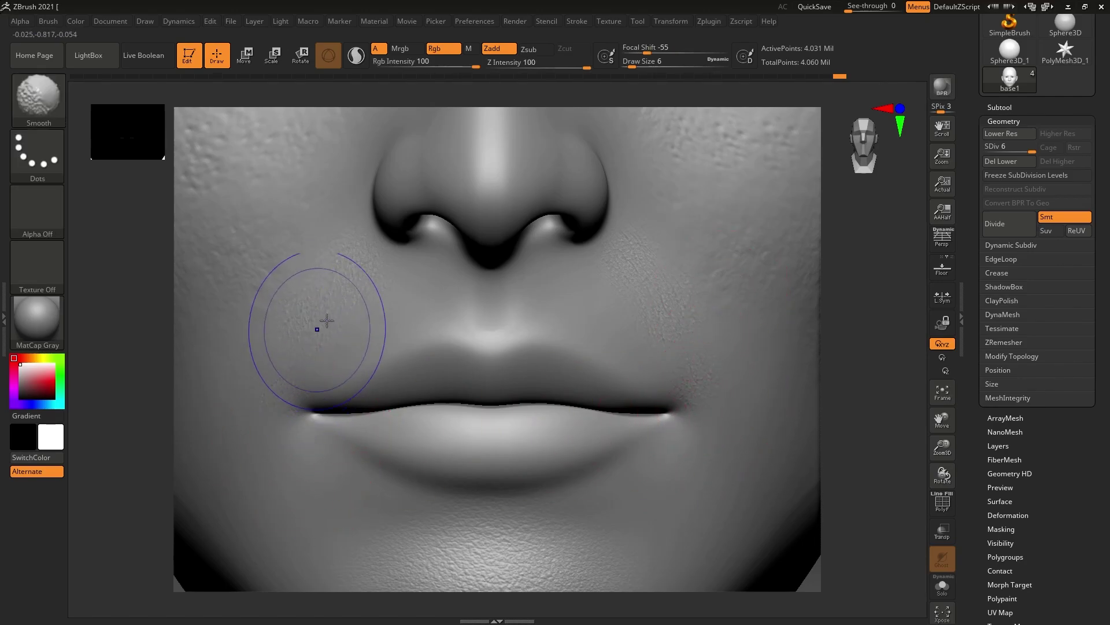
pyautogui.keyDown('shift'); pyautogui.moveTo(327, 321); pyautogui.dragTo(349, 313); pyautogui.keyUp('shift')
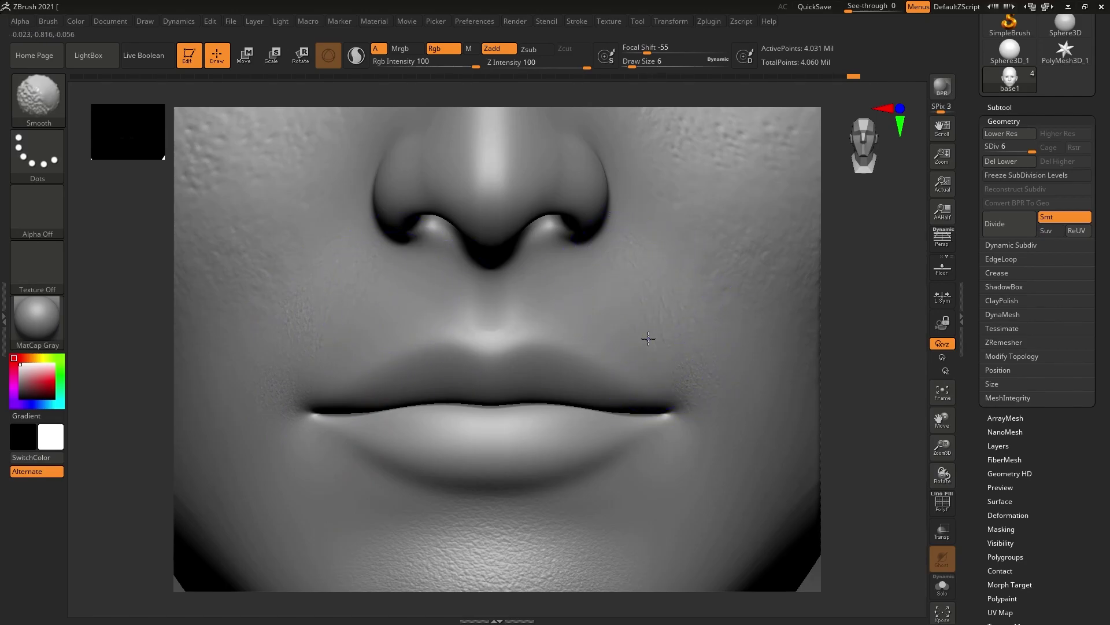
pyautogui.keyDown('shift'); pyautogui.moveTo(648, 338); pyautogui.dragTo(711, 434); pyautogui.keyUp('shift')
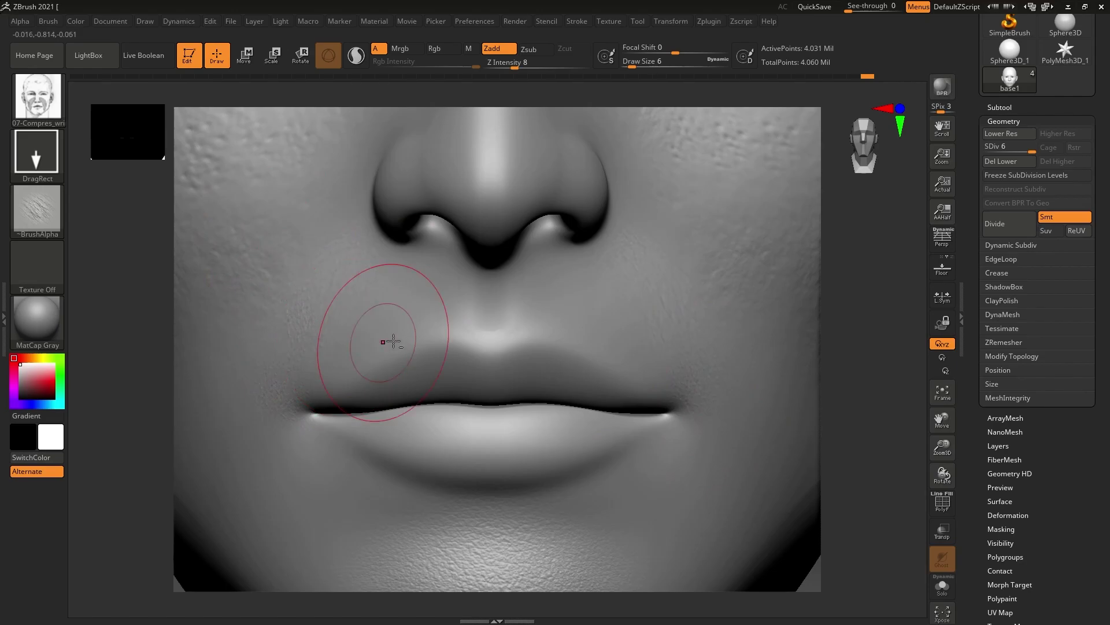
pyautogui.moveTo(394, 342)
pyautogui.keyDown('alt'); pyautogui.mouseDown(button='right')
pyautogui.moveTo(555, 339)
pyautogui.moveTo(564, 277)
pyautogui.moveTo(525, 359)
pyautogui.moveTo(330, 310)
pyautogui.mouseUp(button='right'); pyautogui.keyUp('alt')
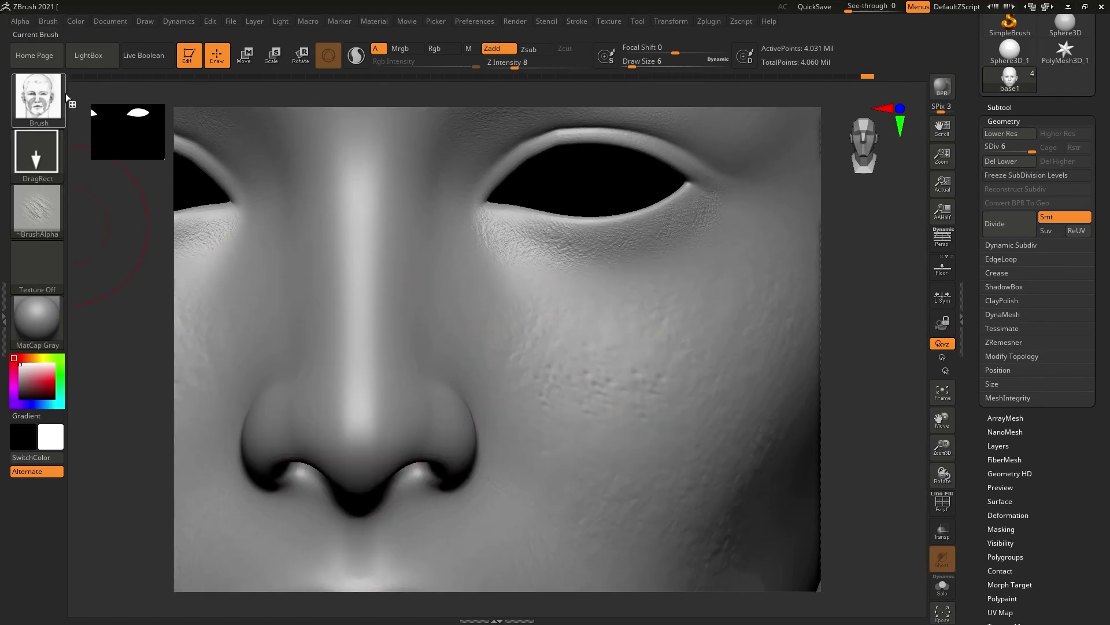
# - Load the 05-Rou_smoke brush and try a pore stroke on the chin, undoing it
pyautogui.click(91, 62)
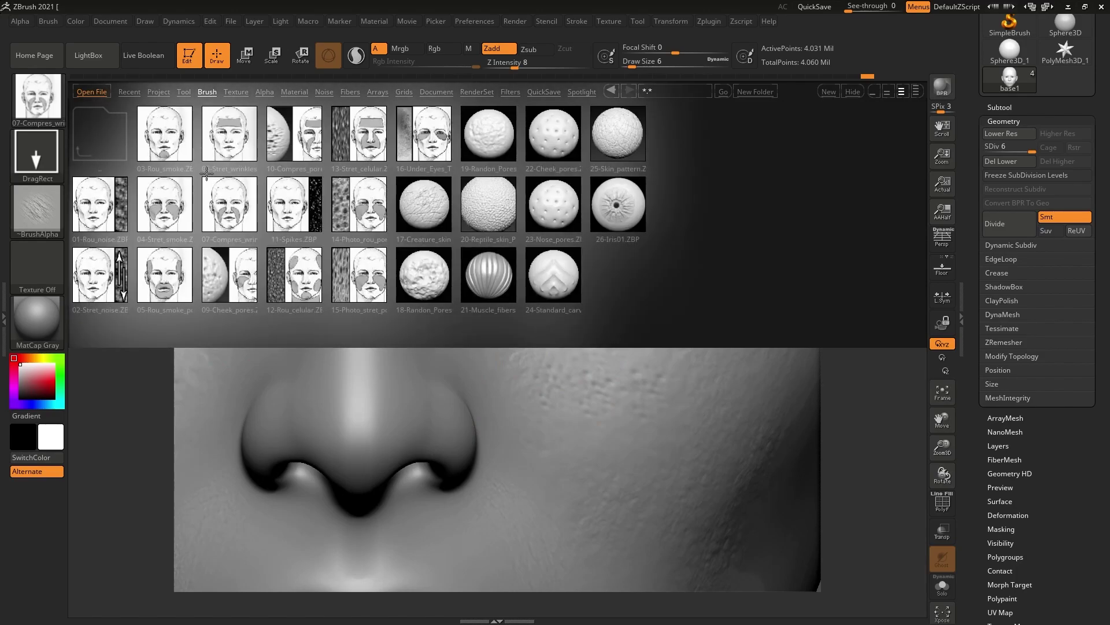
pyautogui.doubleClick(161, 275)
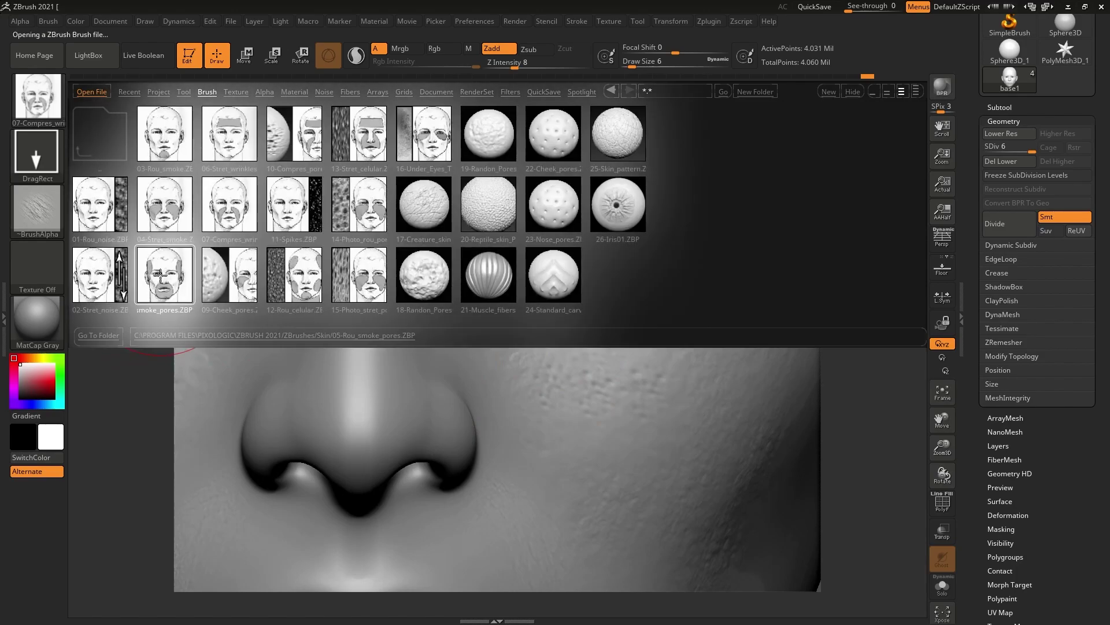
pyautogui.moveTo(541, 484)
pyautogui.keyDown('alt'); pyautogui.mouseDown(button='right')
pyautogui.moveTo(613, 248)
pyautogui.moveTo(501, 346)
pyautogui.mouseUp(button='right'); pyautogui.keyUp('alt')
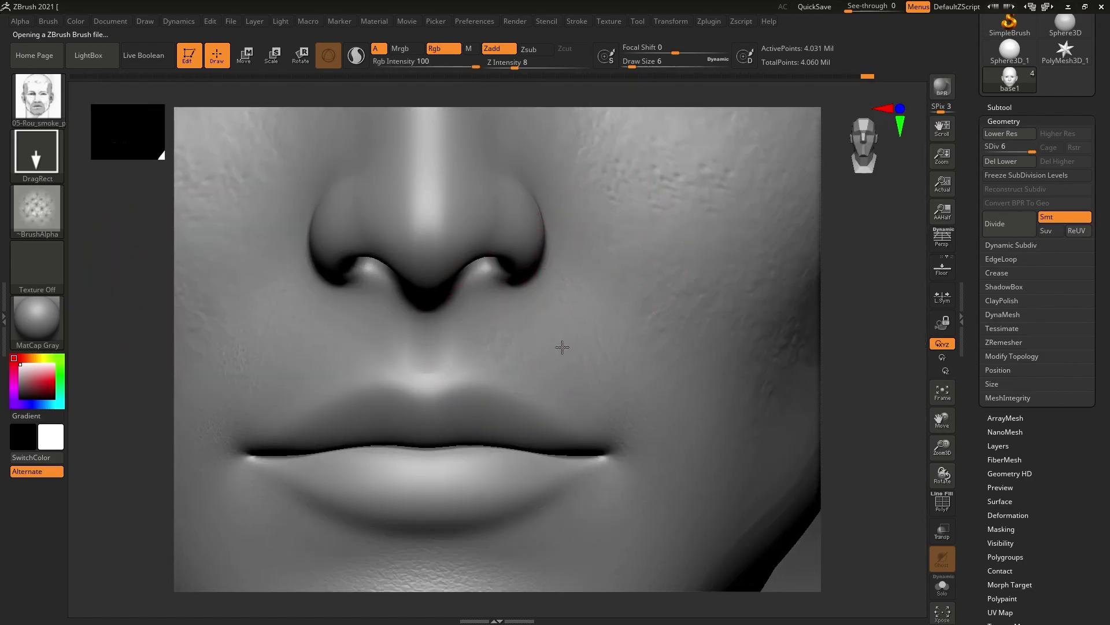
pyautogui.press('shift')
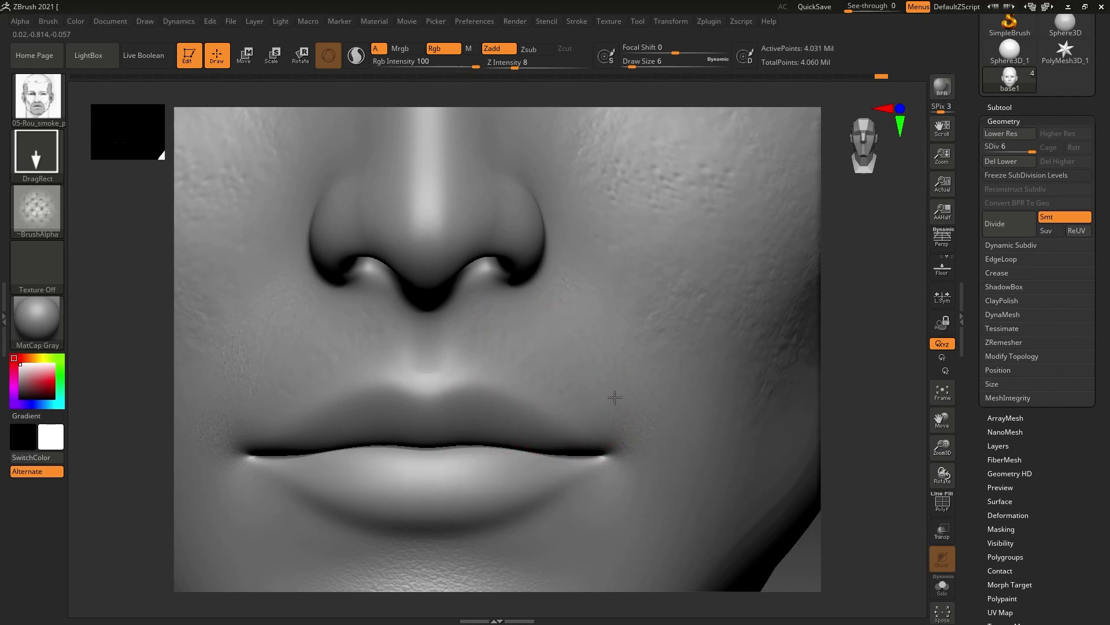
pyautogui.keyDown('alt'); pyautogui.moveTo(640, 454); pyautogui.dragTo(651, 384, button='right'); pyautogui.keyUp('alt')
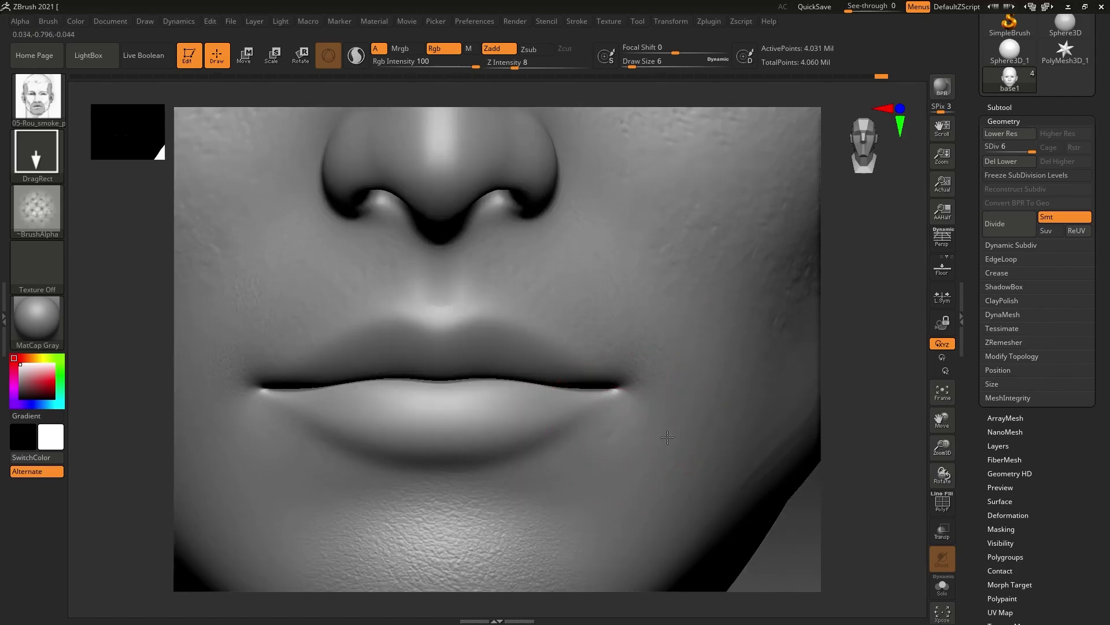
pyautogui.moveTo(668, 438); pyautogui.dragTo(580, 470)
pyautogui.hotkey('ctrl', 'z')
pyautogui.hotkey('ctrl', 'z')
pyautogui.hotkey('ctrl', 'z')
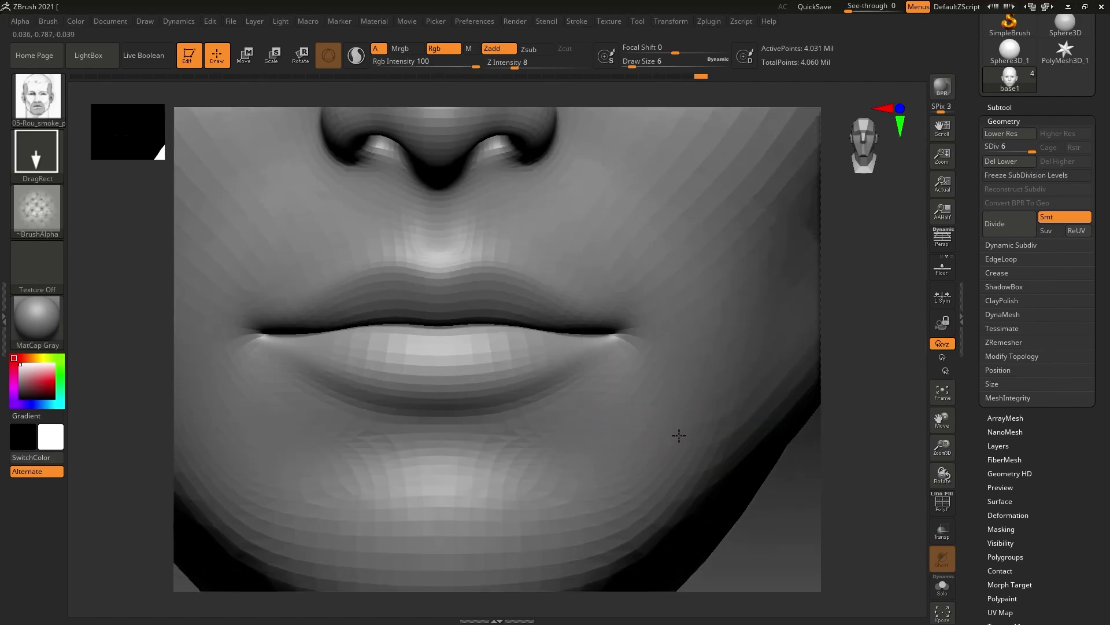
# - Texture the chin and upper-lip corner, smooth under the nose, and centre the nose
pyautogui.keyDown('alt'); pyautogui.moveTo(642, 423); pyautogui.dragTo(614, 397, button='right'); pyautogui.keyUp('alt')
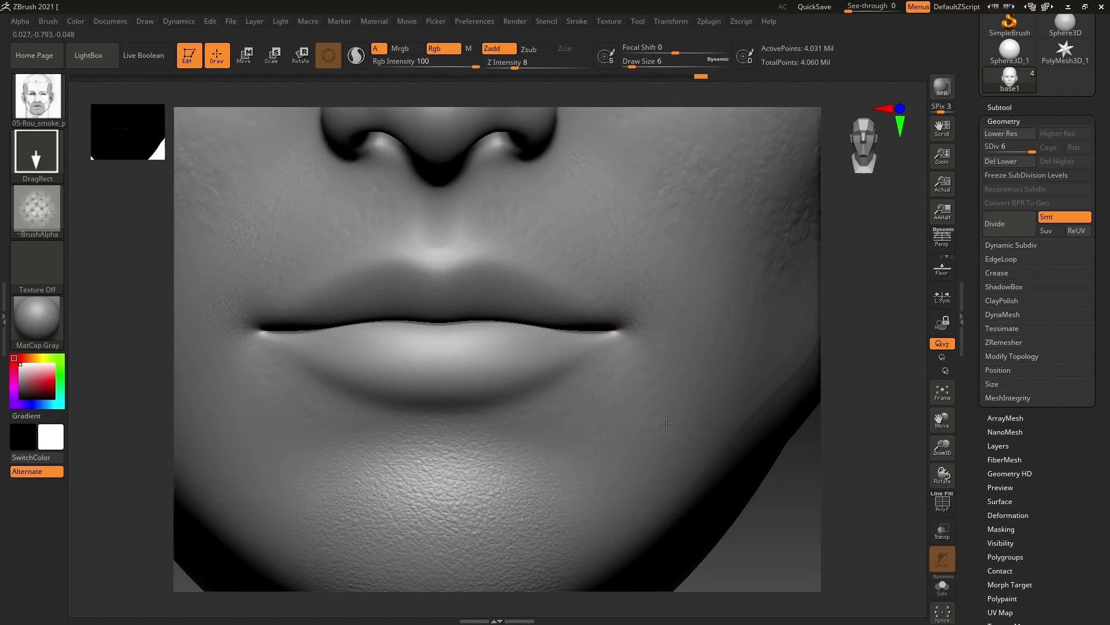
pyautogui.keyDown('alt'); pyautogui.moveTo(268, 399); pyautogui.dragTo(348, 399, button='right'); pyautogui.keyUp('alt')
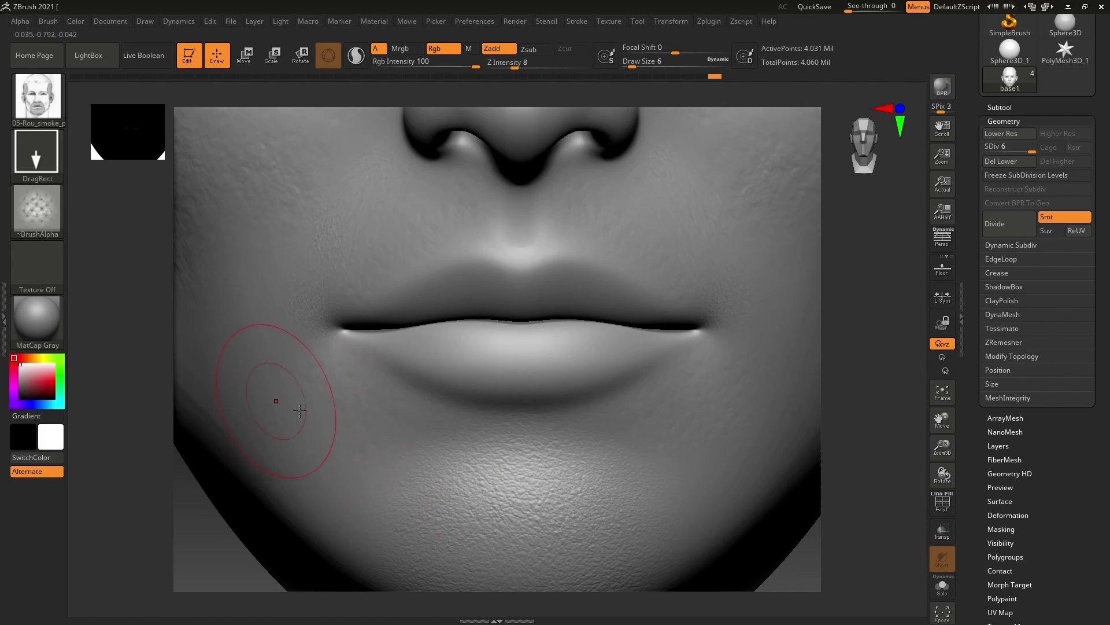
pyautogui.moveTo(361, 453); pyautogui.dragTo(342, 471)
pyautogui.keyDown('alt'); pyautogui.moveTo(588, 430); pyautogui.dragTo(542, 465, button='right'); pyautogui.keyUp('alt')
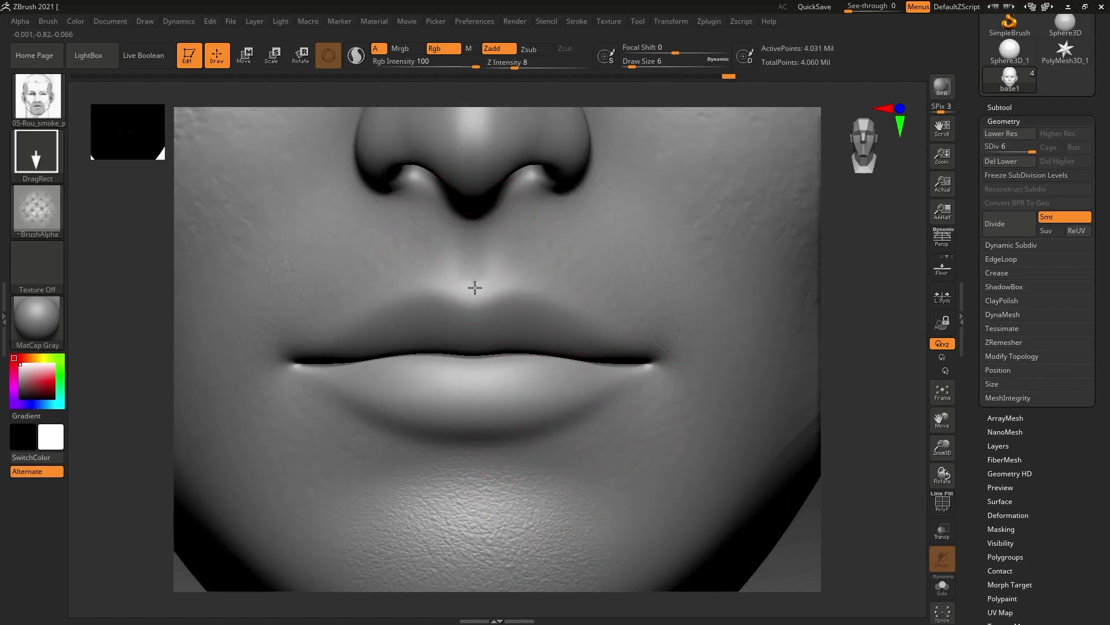
pyautogui.keyDown('shift'); pyautogui.moveTo(474, 288); pyautogui.dragTo(483, 271); pyautogui.keyUp('shift')
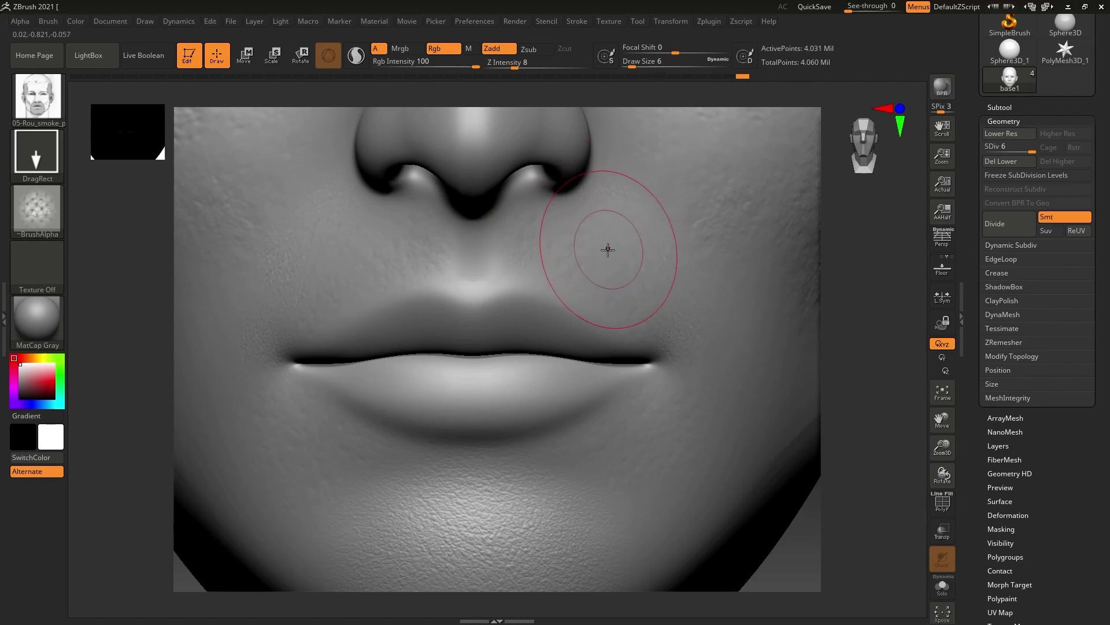
pyautogui.keyDown('shift'); pyautogui.moveTo(607, 248); pyautogui.dragTo(610, 276); pyautogui.keyUp('shift')
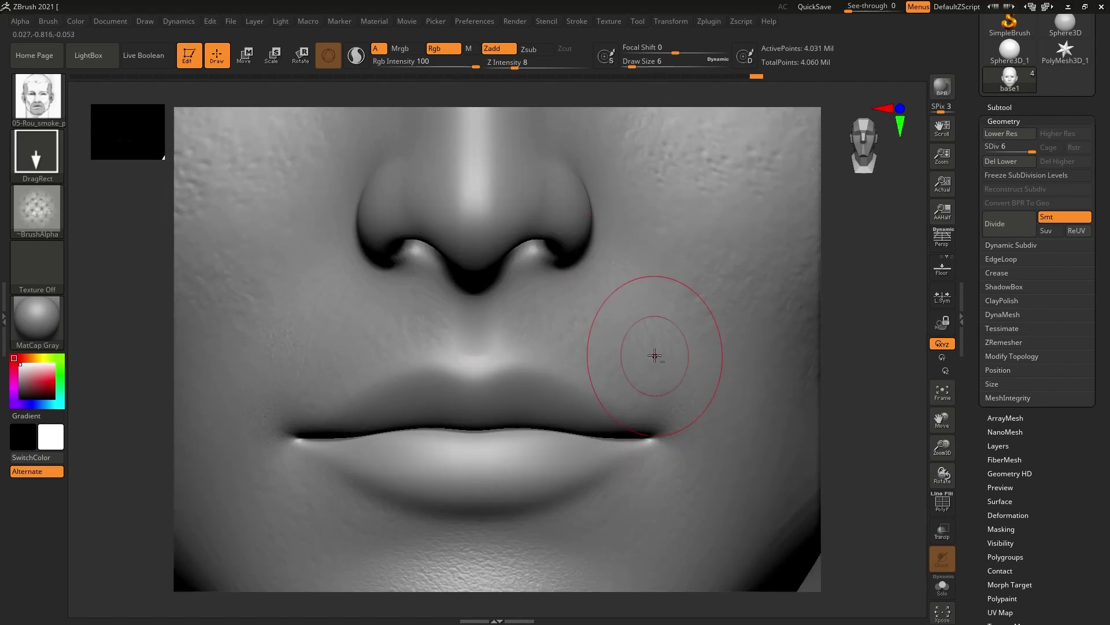
pyautogui.keyDown('alt'); pyautogui.moveTo(632, 280); pyautogui.dragTo(626, 345, button='right'); pyautogui.keyUp('alt')
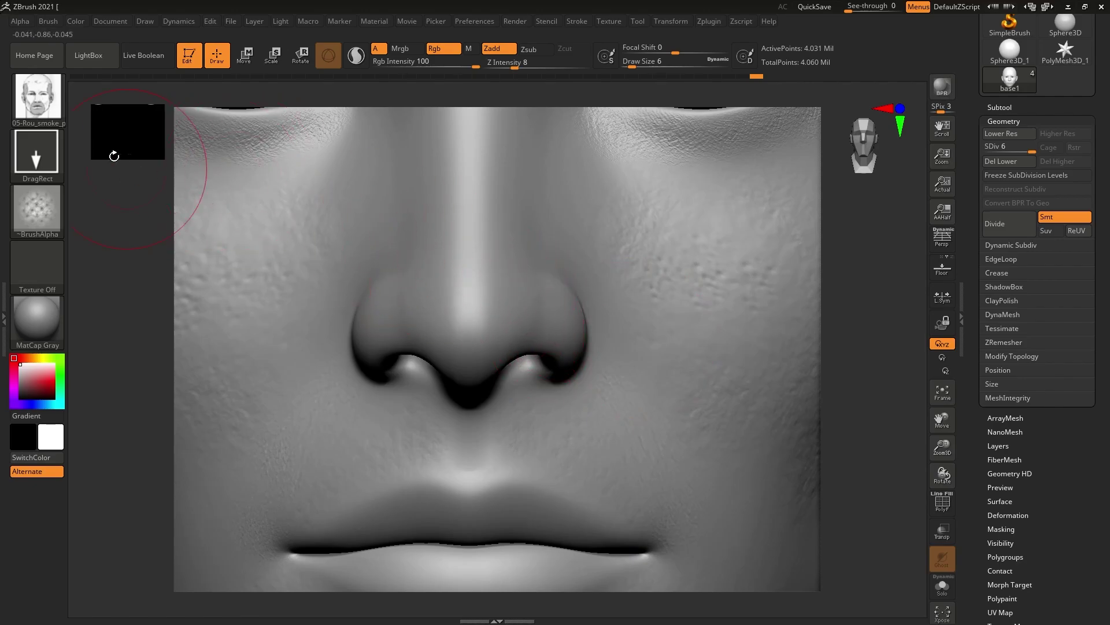
# - Load 02-Stret_noise.ZBP from the LightBox Brush library, briefly toggling Shift smoothing
pyautogui.click(85, 64)
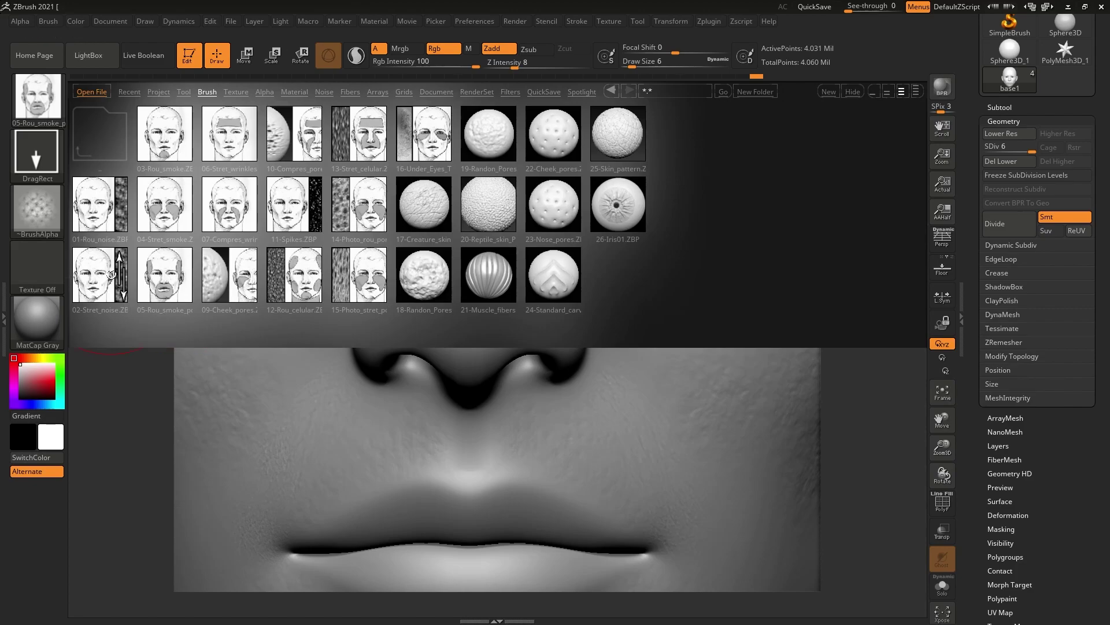
pyautogui.doubleClick(107, 267)
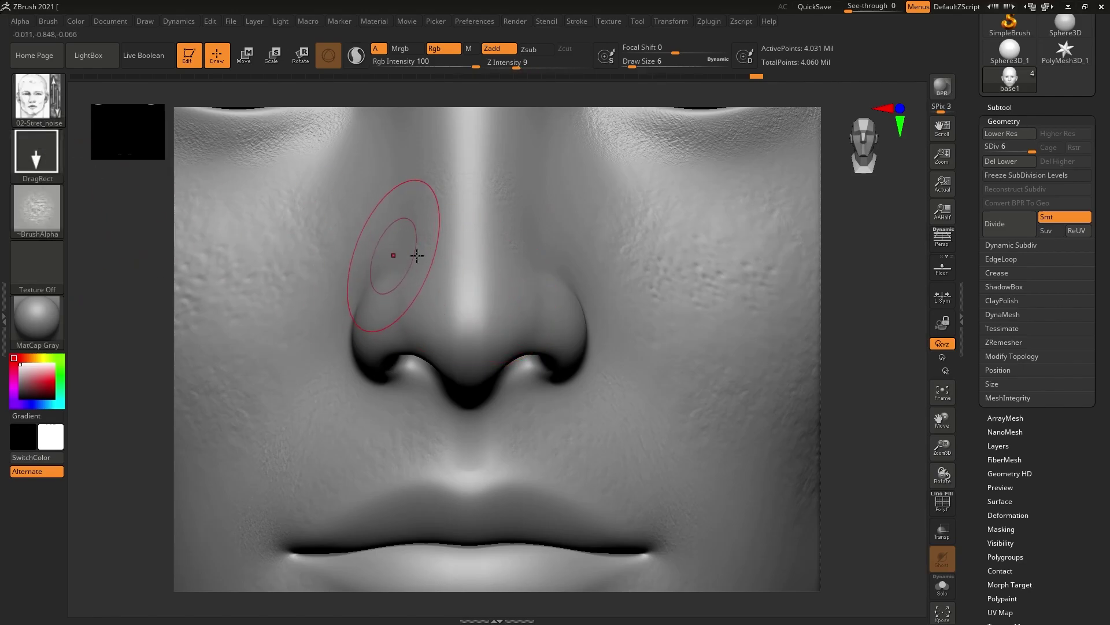
pyautogui.press('shift')
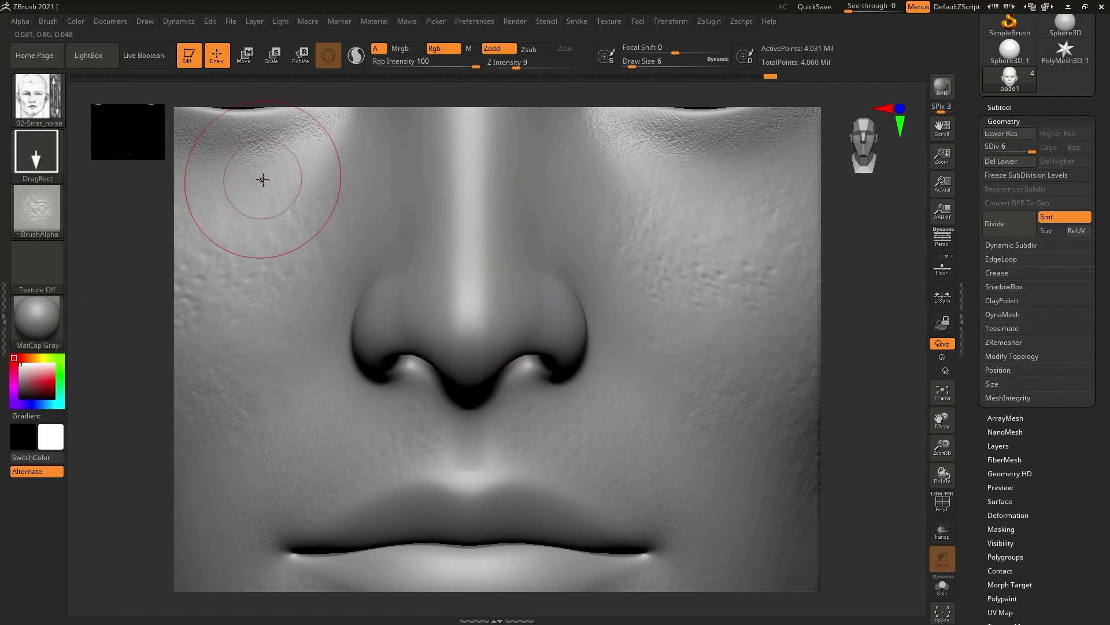
pyautogui.press('shift')
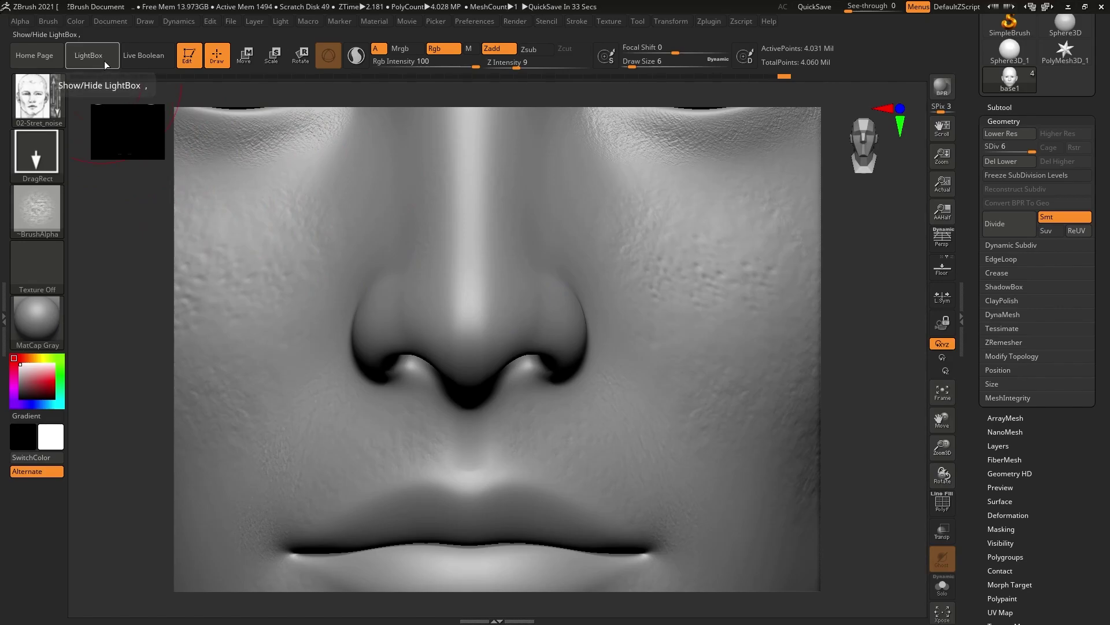
# - Load 03-Rou_smoke and stroke rough skin texture along the nose bridge
pyautogui.click(105, 64)
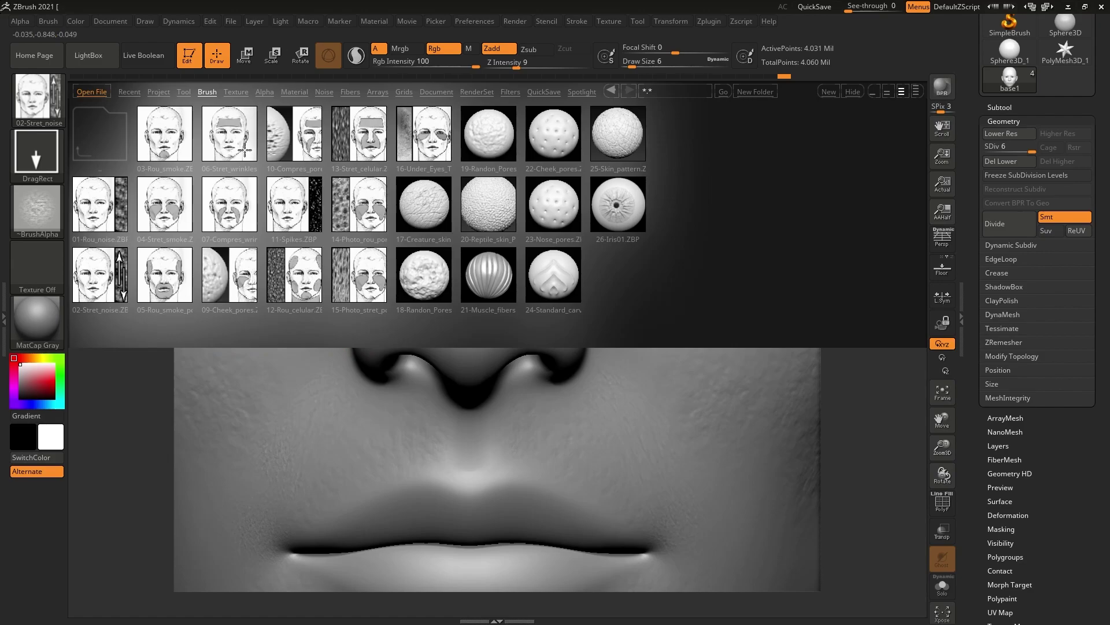
pyautogui.doubleClick(169, 149)
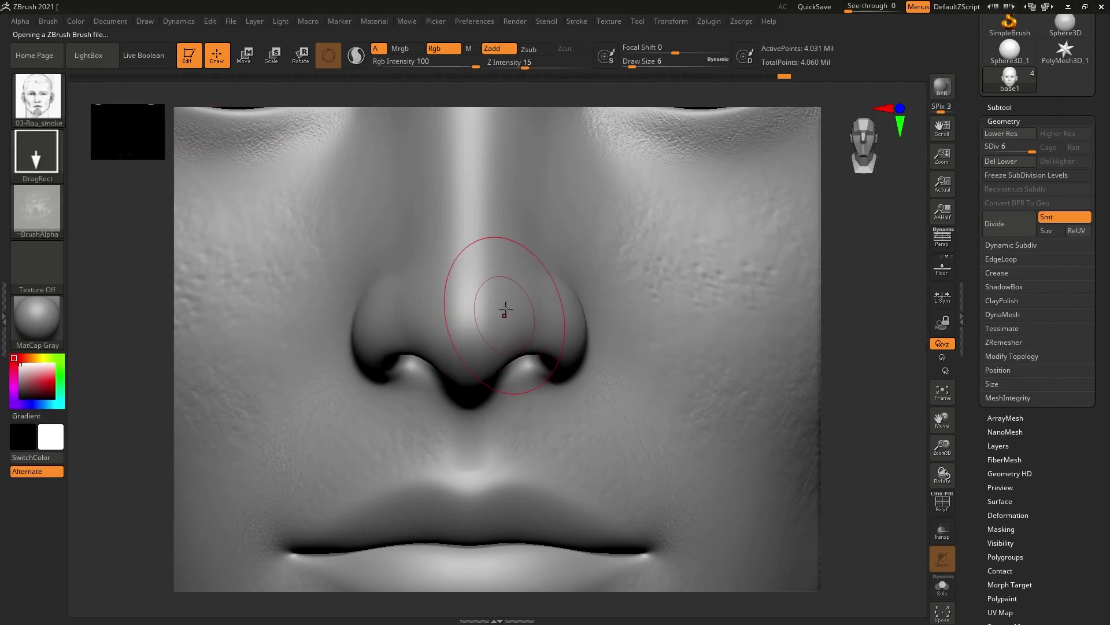
pyautogui.moveTo(522, 302); pyautogui.dragTo(498, 317)
pyautogui.press('shift')
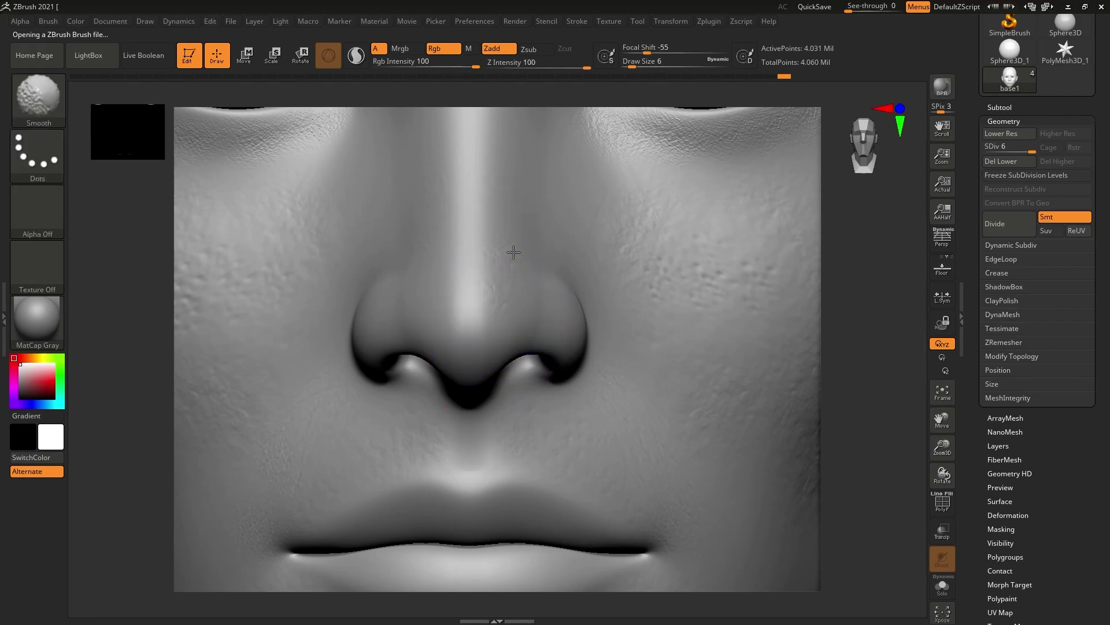
# - Angle the view on the nose and reduce the brush Draw Size to 5
pyautogui.moveTo(532, 297)
pyautogui.mouseDown(button='right')
pyautogui.moveTo(483, 220)
pyautogui.moveTo(484, 323)
pyautogui.mouseUp(button='right')
pyautogui.rightClick(483, 322)
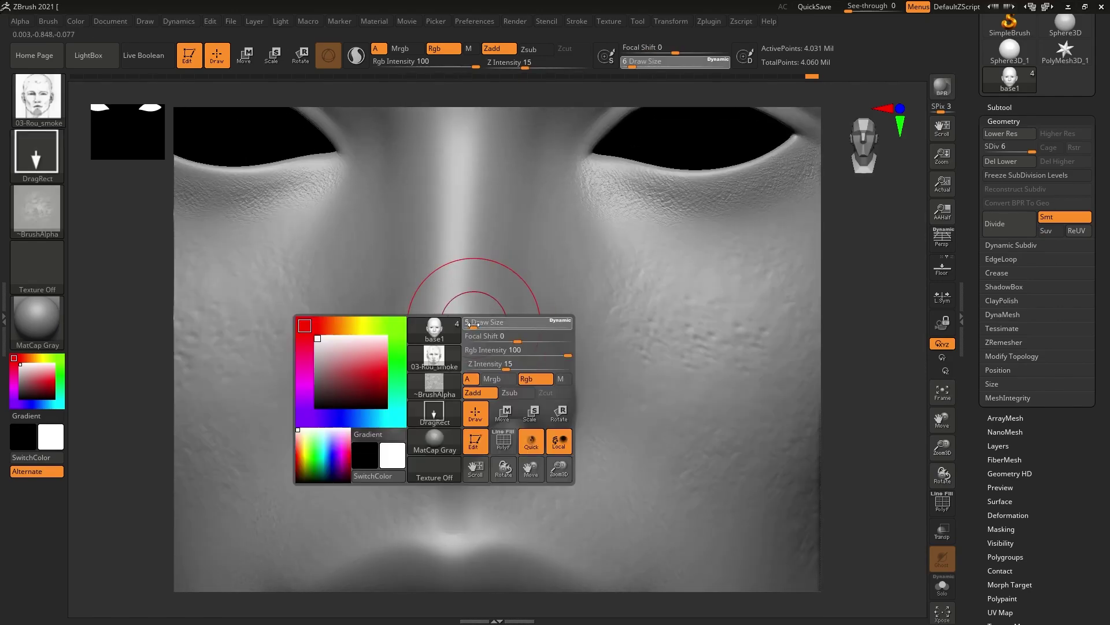
pyautogui.moveTo(462, 287)
pyautogui.keyDown('ctrl'); pyautogui.mouseDown(button='right')
pyautogui.moveTo(483, 300)
pyautogui.moveTo(484, 324)
pyautogui.mouseUp(button='right'); pyautogui.keyUp('ctrl')
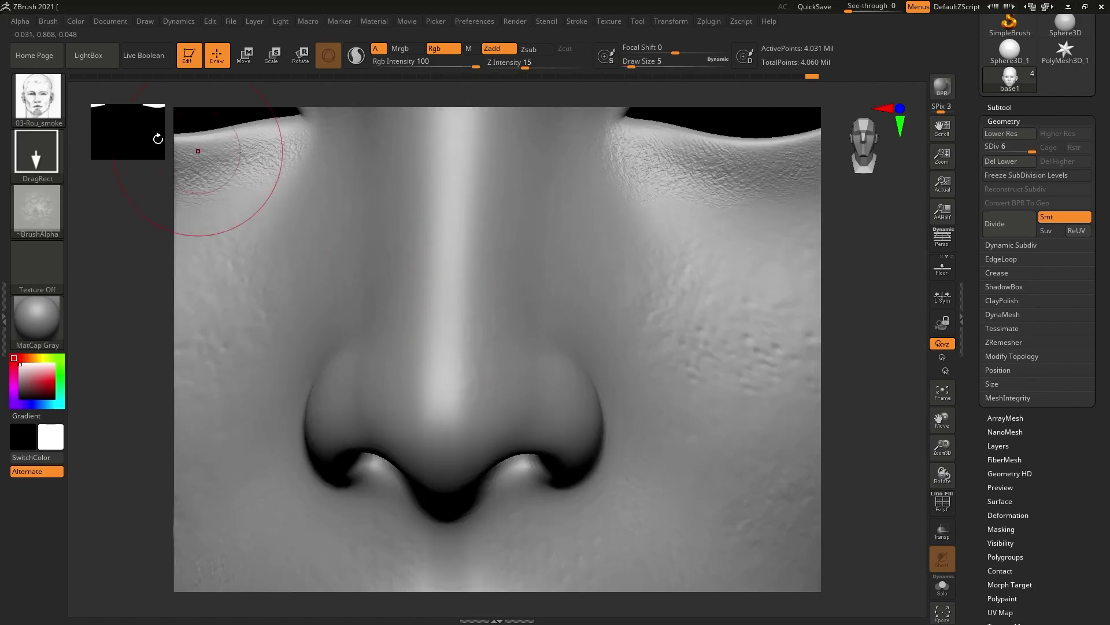
pyautogui.press(',')
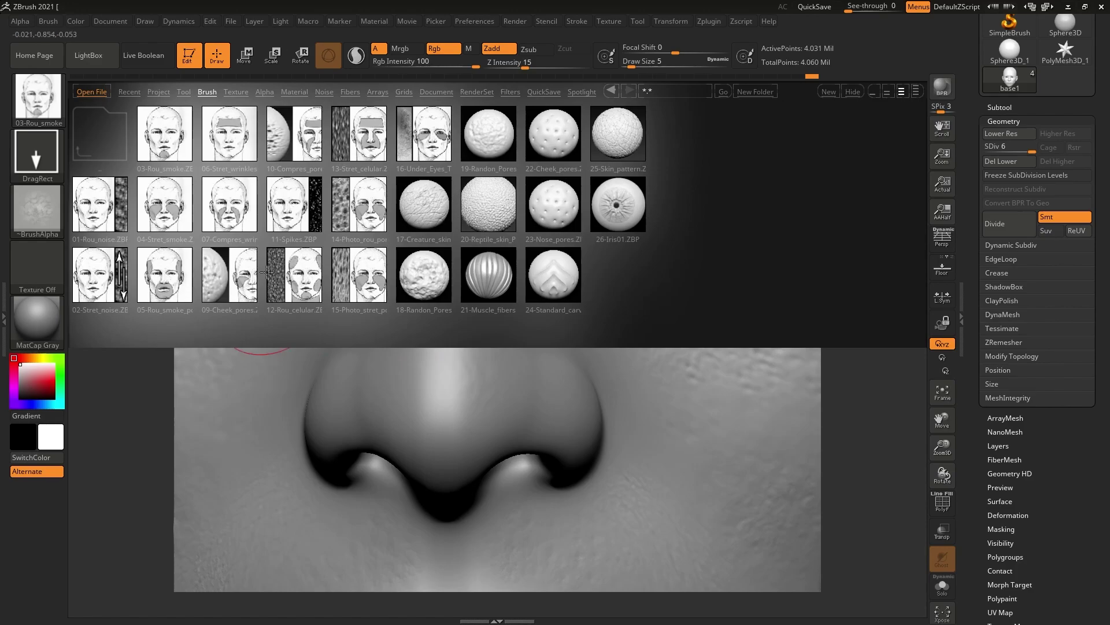
# - Load the 23-Nose_pores brush at draw size 1 and test pore stamps on the nose
pyautogui.doubleClick(556, 206)
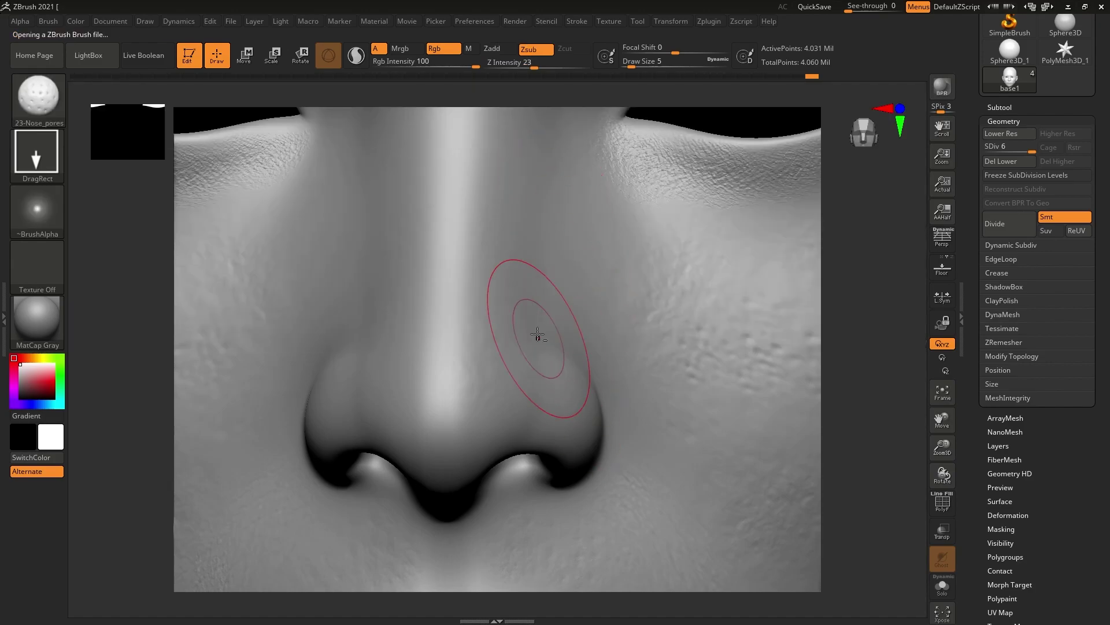
pyautogui.keyDown('shift'); pyautogui.moveTo(525, 282); pyautogui.dragTo(447, 352, button='right'); pyautogui.keyUp('shift')
pyautogui.press('s')
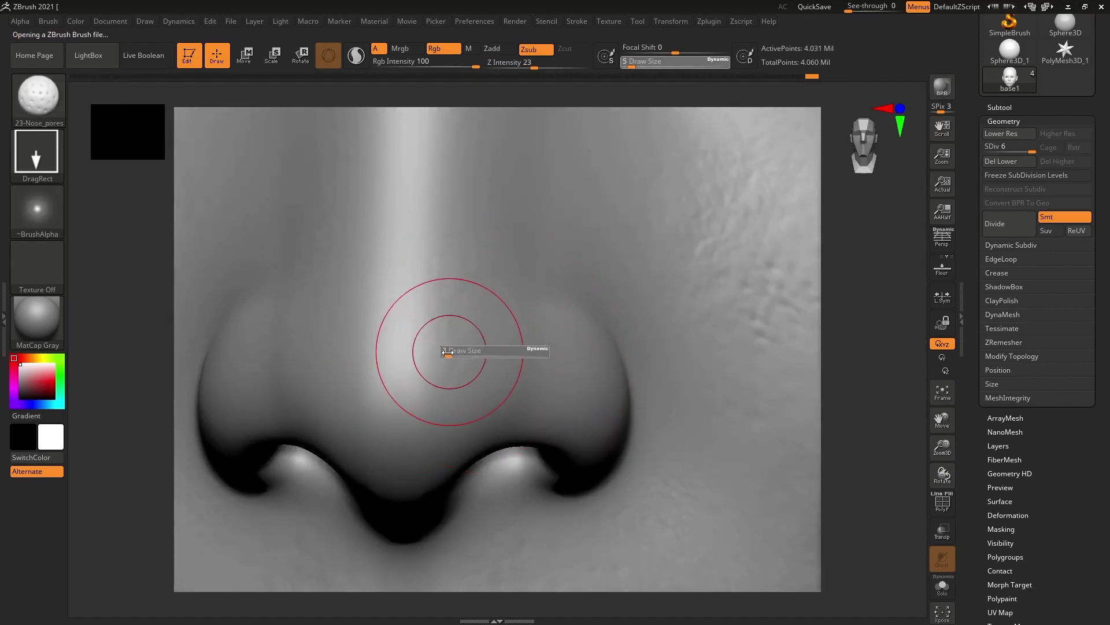
pyautogui.write('1')
pyautogui.press('Return')
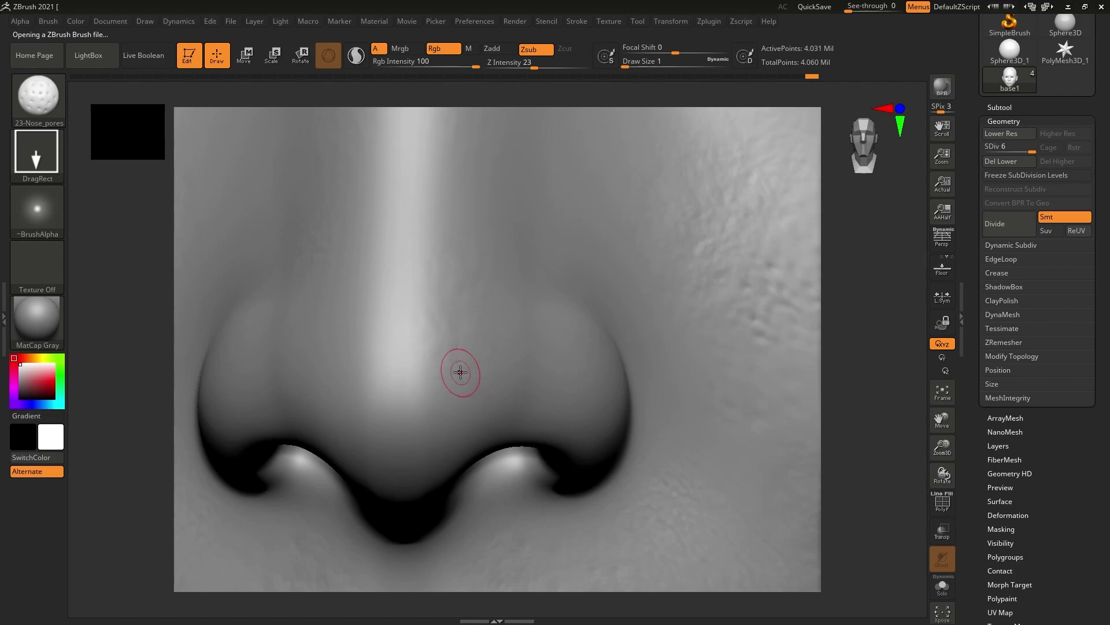
pyautogui.moveTo(524, 351); pyautogui.dragTo(503, 384, button='right')
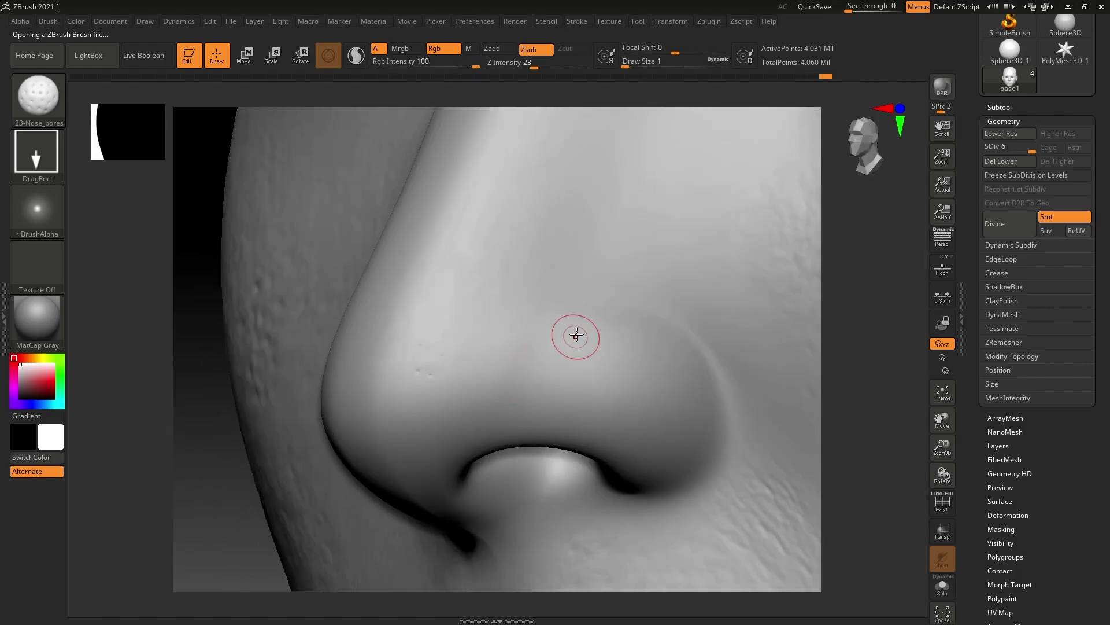
pyautogui.moveTo(591, 351)
pyautogui.mouseDown()
pyautogui.moveTo(634, 355)
pyautogui.moveTo(636, 366)
pyautogui.mouseUp()
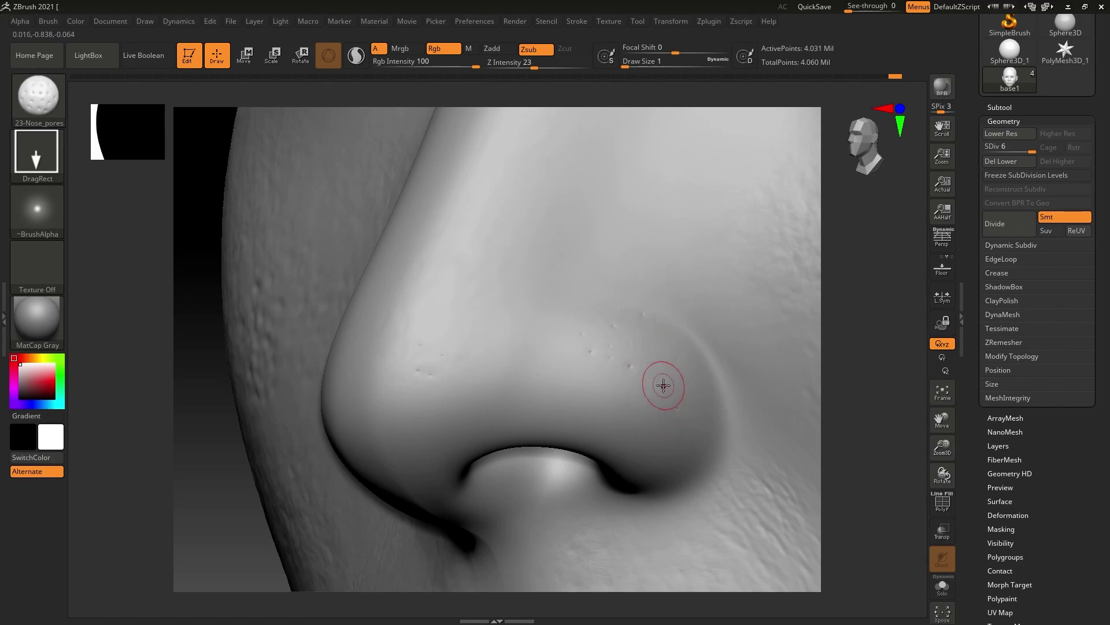
pyautogui.hotkey('ctrl', 'z')
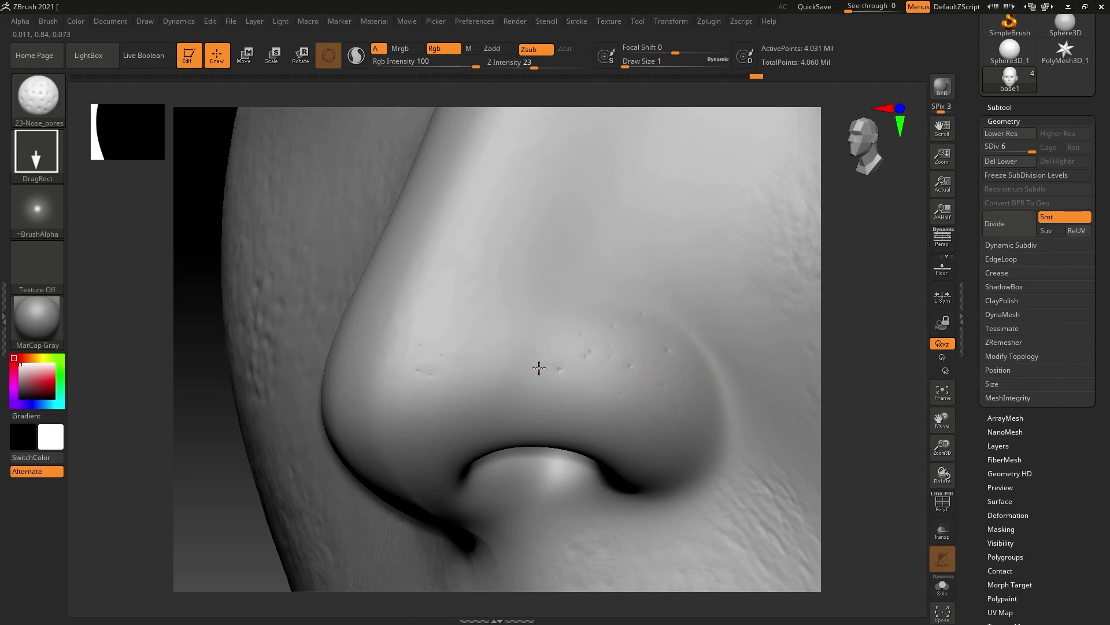
# - Scatter small single pores over both nostril wings
pyautogui.click(662, 420)
pyautogui.click(704, 376)
pyautogui.click(585, 383)
pyautogui.moveTo(627, 409)
pyautogui.mouseDown(button='right')
pyautogui.moveTo(537, 338)
pyautogui.moveTo(370, 370)
pyautogui.mouseUp(button='right')
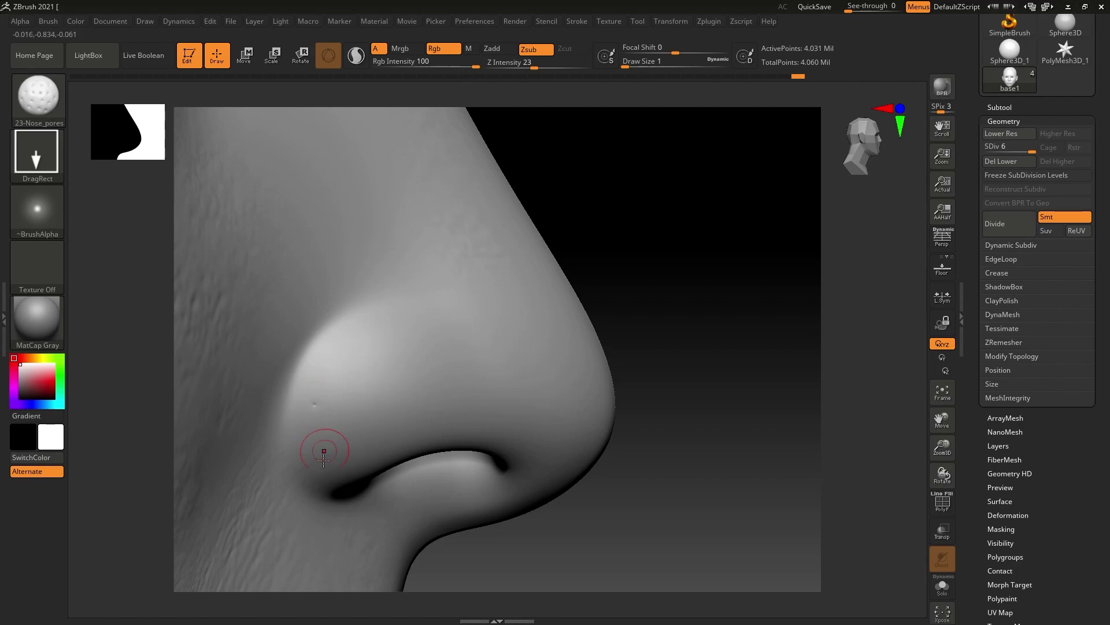
pyautogui.click(347, 386)
pyautogui.click(403, 337)
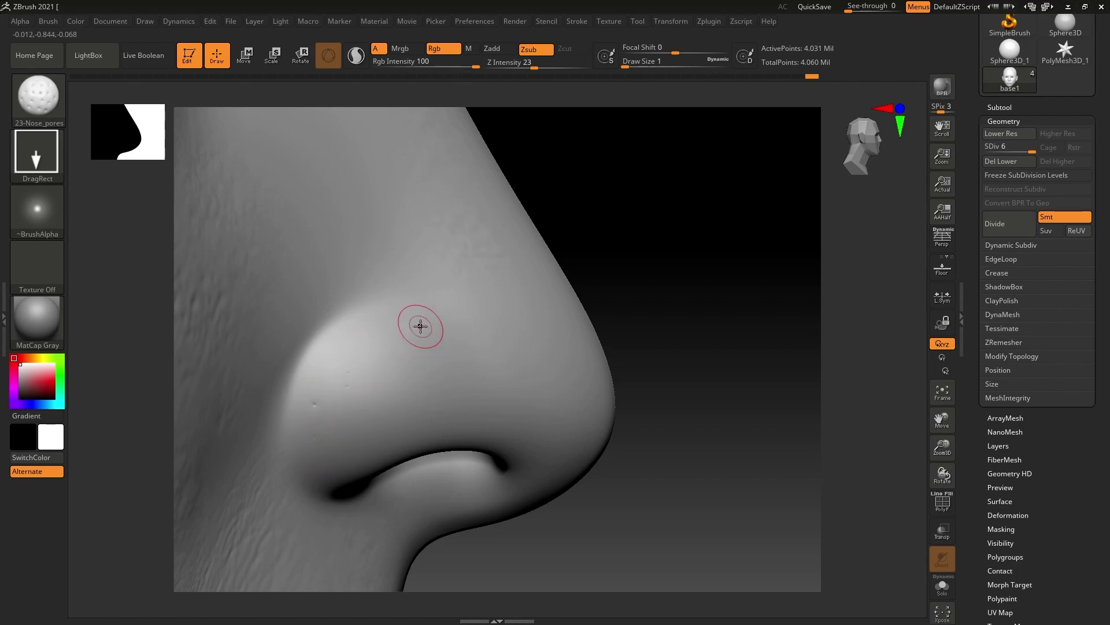
pyautogui.click(323, 338)
pyautogui.click(362, 405)
pyautogui.click(389, 387)
pyautogui.click(342, 371)
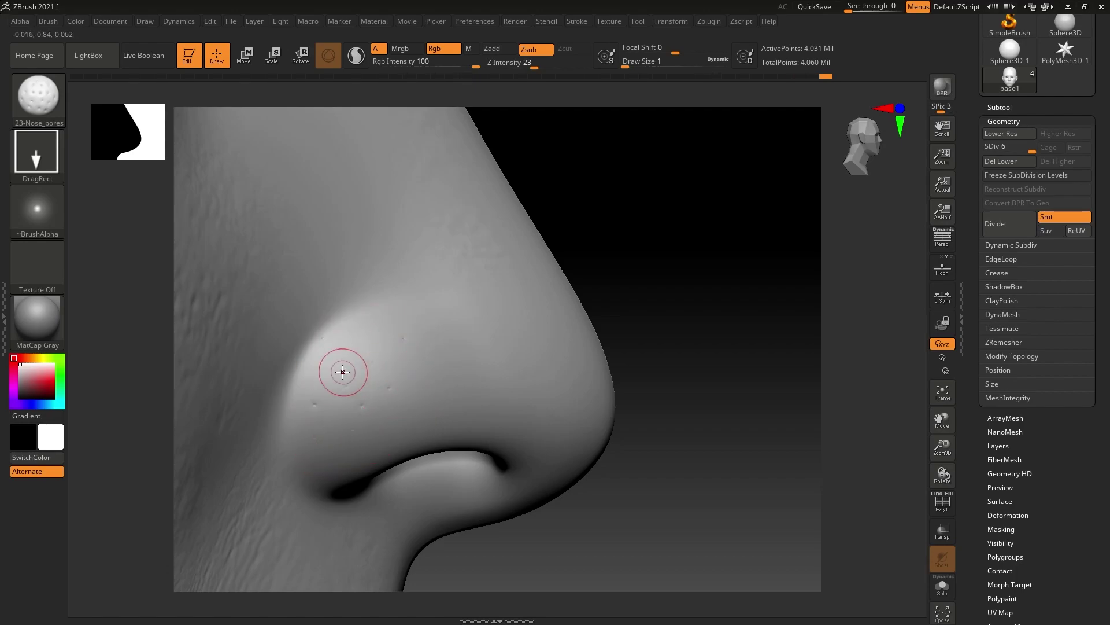
pyautogui.click(431, 360)
pyautogui.click(440, 382)
pyautogui.click(457, 337)
pyautogui.click(405, 337)
pyautogui.click(368, 349)
pyautogui.click(419, 377)
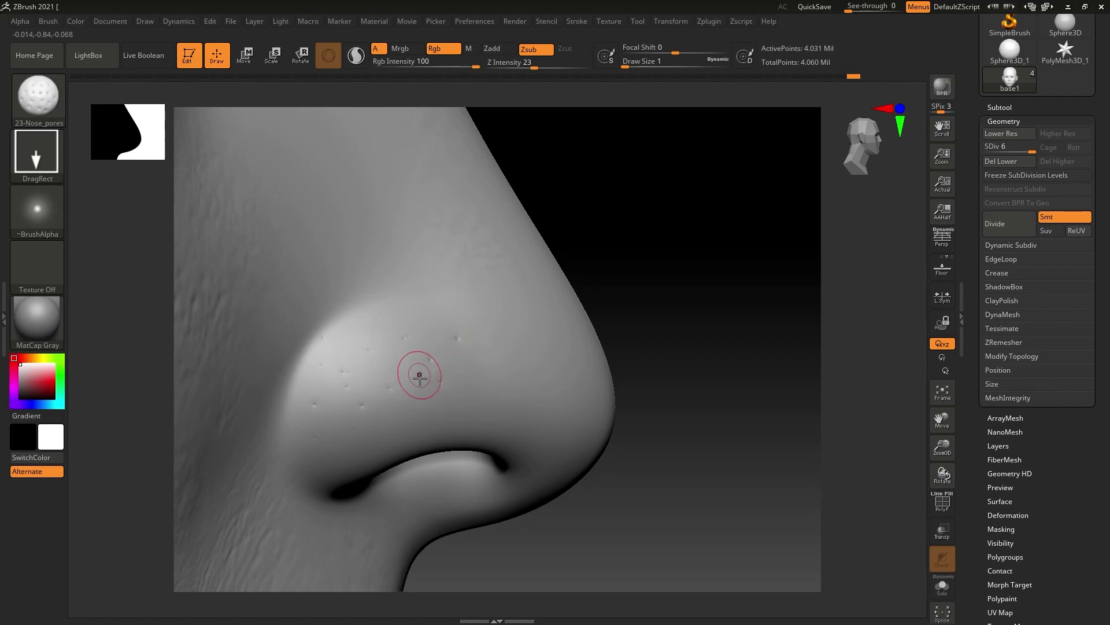
# - Add pores on the right nostril and zoom out to view the nose and cheeks
pyautogui.moveTo(565, 359); pyautogui.dragTo(558, 390, button='right')
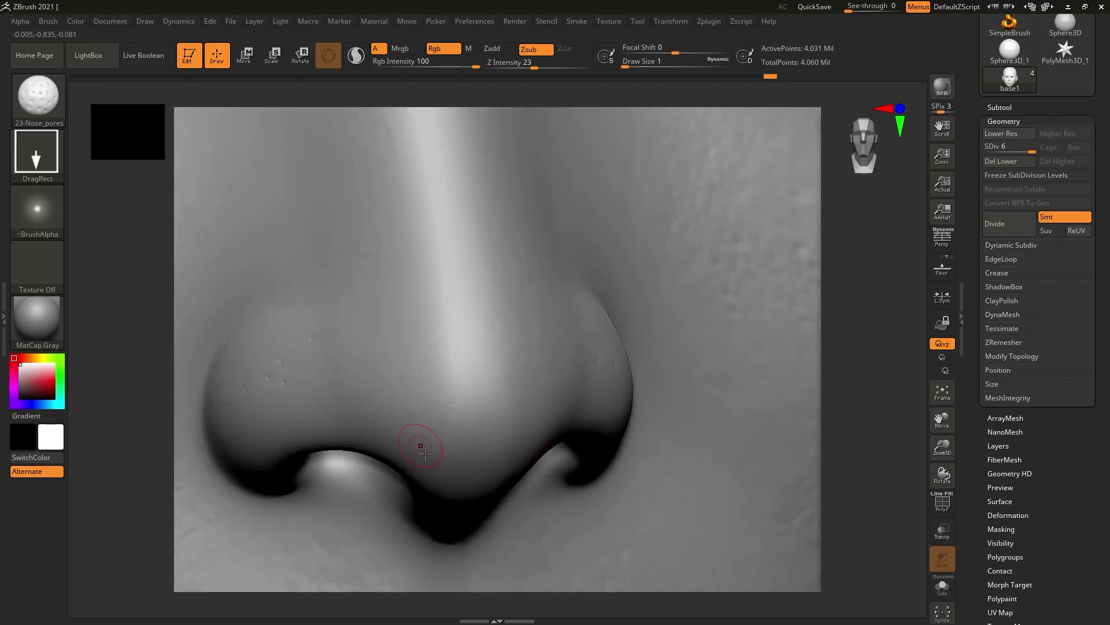
pyautogui.keyDown('shift'); pyautogui.moveTo(503, 468); pyautogui.dragTo(485, 376, button='right'); pyautogui.keyUp('shift')
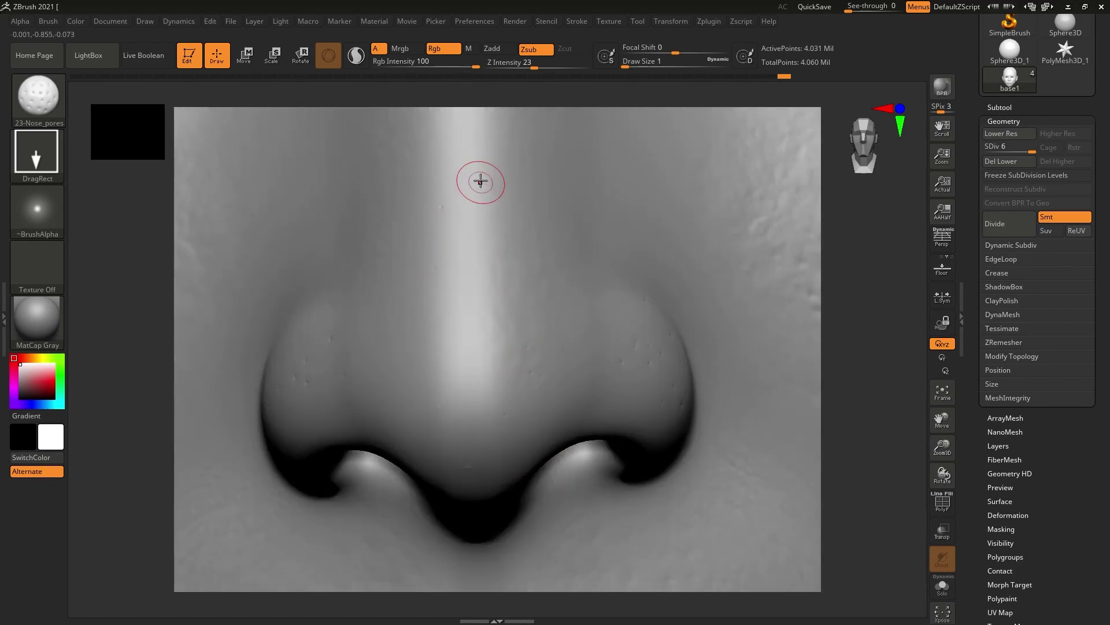
pyautogui.moveTo(471, 220); pyautogui.dragTo(524, 258, button='right')
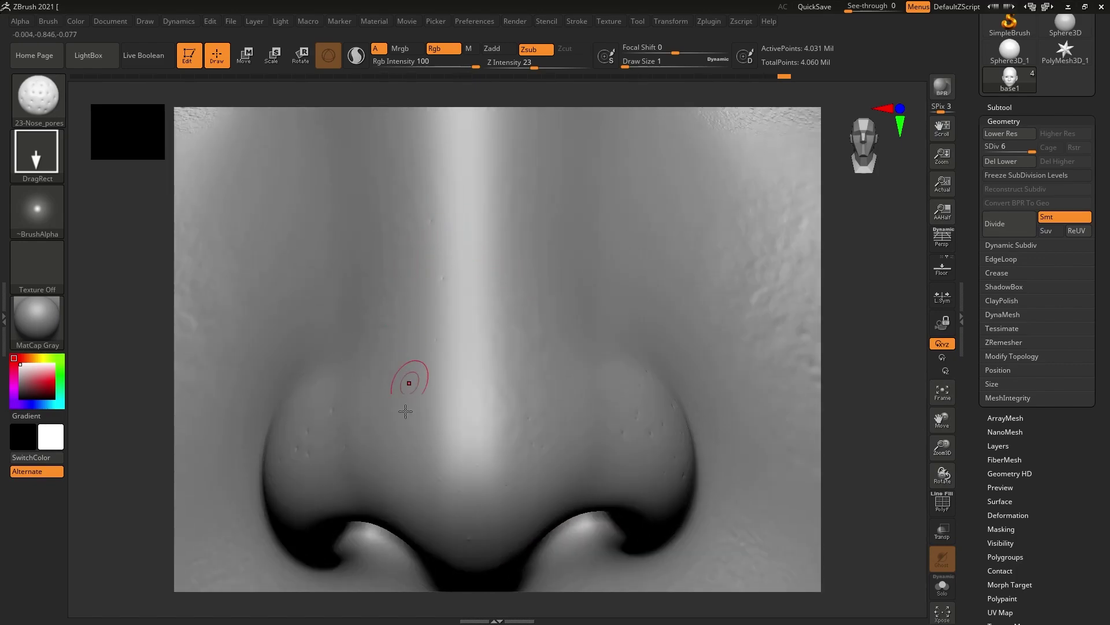
pyautogui.moveTo(385, 459); pyautogui.dragTo(388, 464)
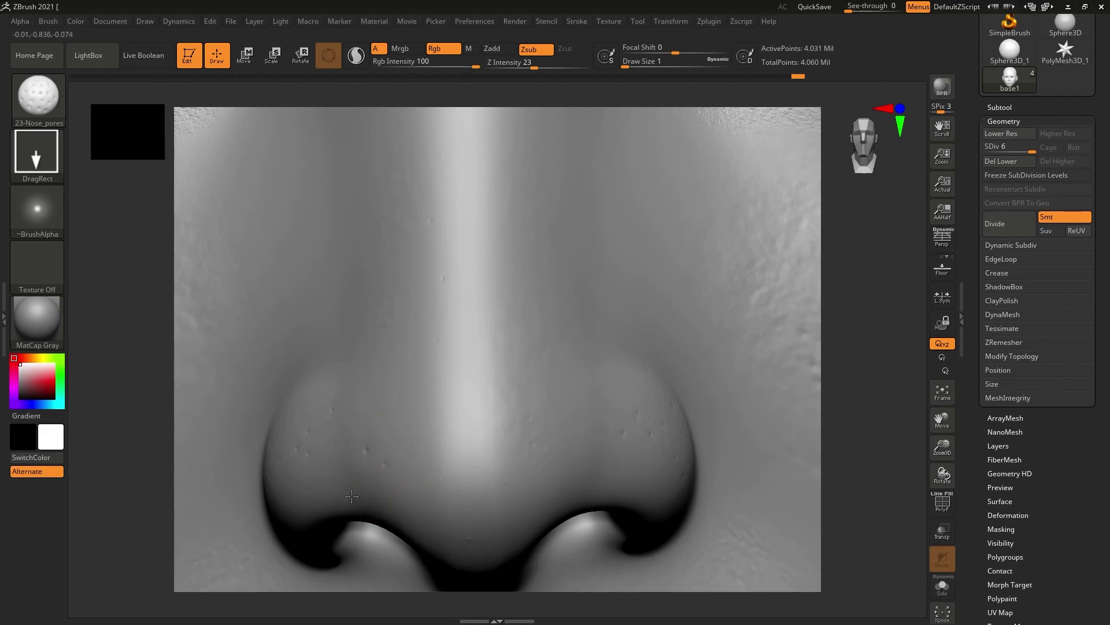
pyautogui.moveTo(579, 488); pyautogui.dragTo(614, 475)
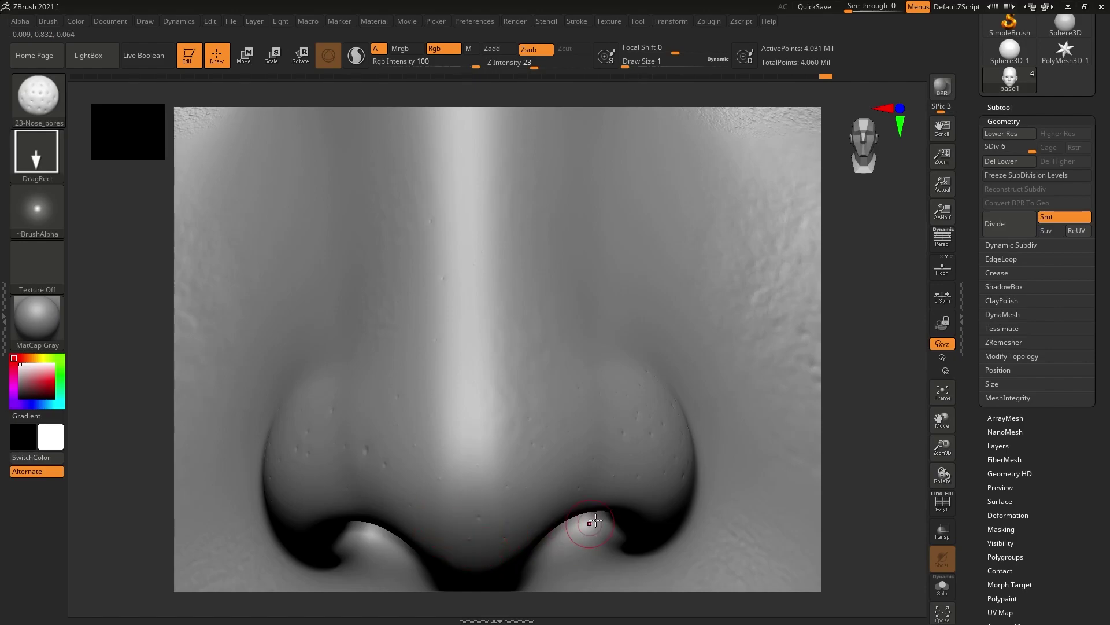
pyautogui.moveTo(595, 522)
pyautogui.keyDown('ctrl'); pyautogui.mouseDown(button='right')
pyautogui.moveTo(545, 391)
pyautogui.moveTo(580, 414)
pyautogui.mouseUp(button='right'); pyautogui.keyUp('ctrl')
pyautogui.moveTo(584, 368); pyautogui.dragTo(384, 286, button='right')
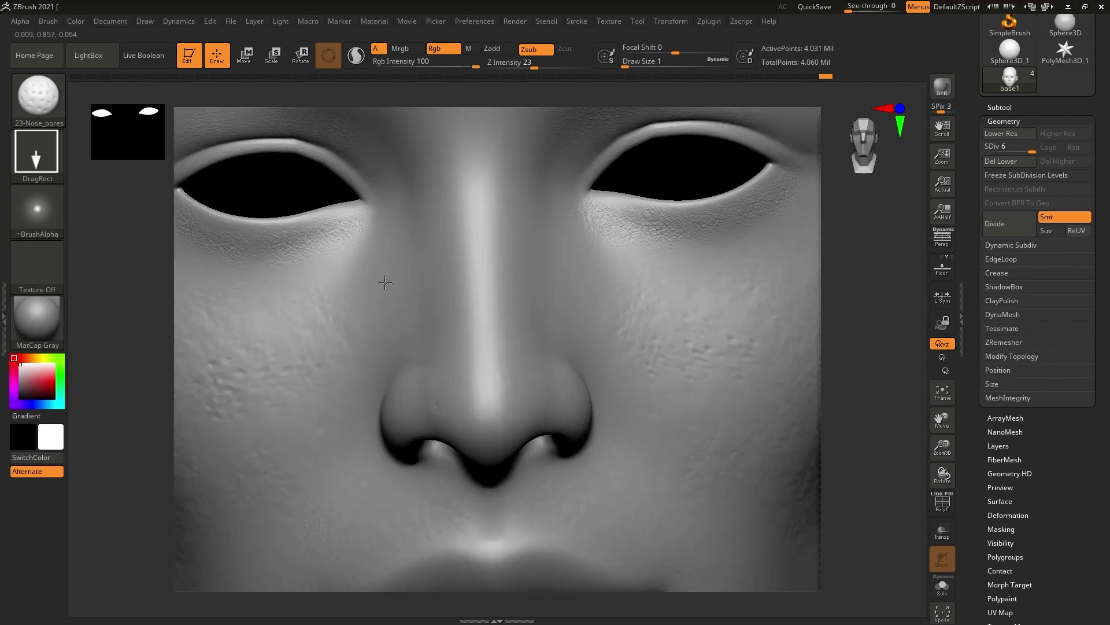
# - Reload the 01-Rou_noise brush from the LightBox Brush library
pyautogui.moveTo(495, 302); pyautogui.dragTo(511, 301, button='right')
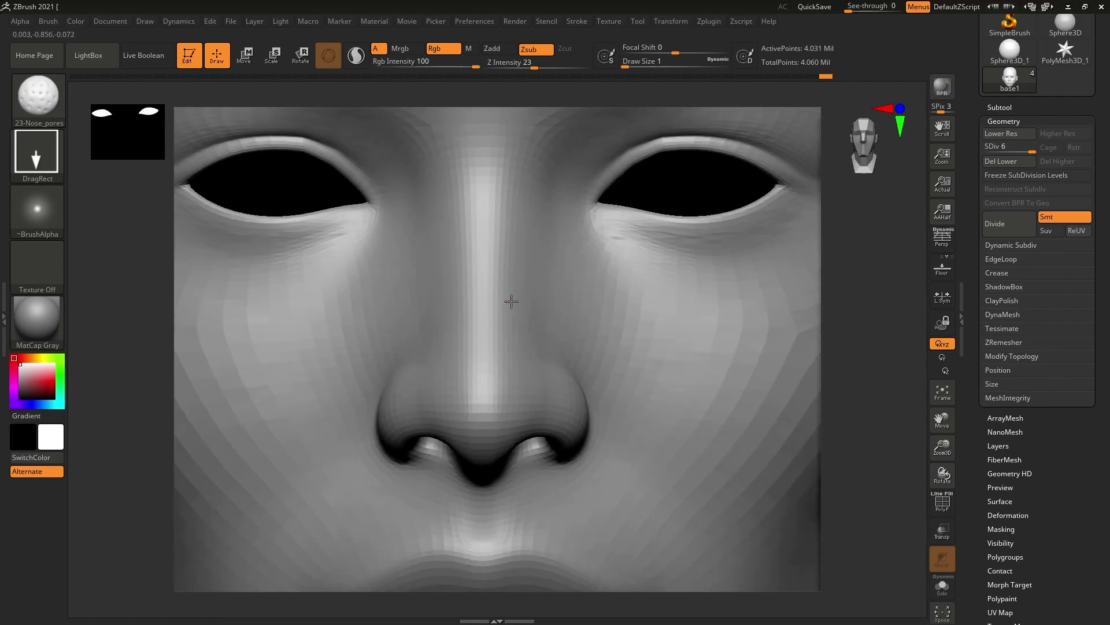
pyautogui.click(102, 64)
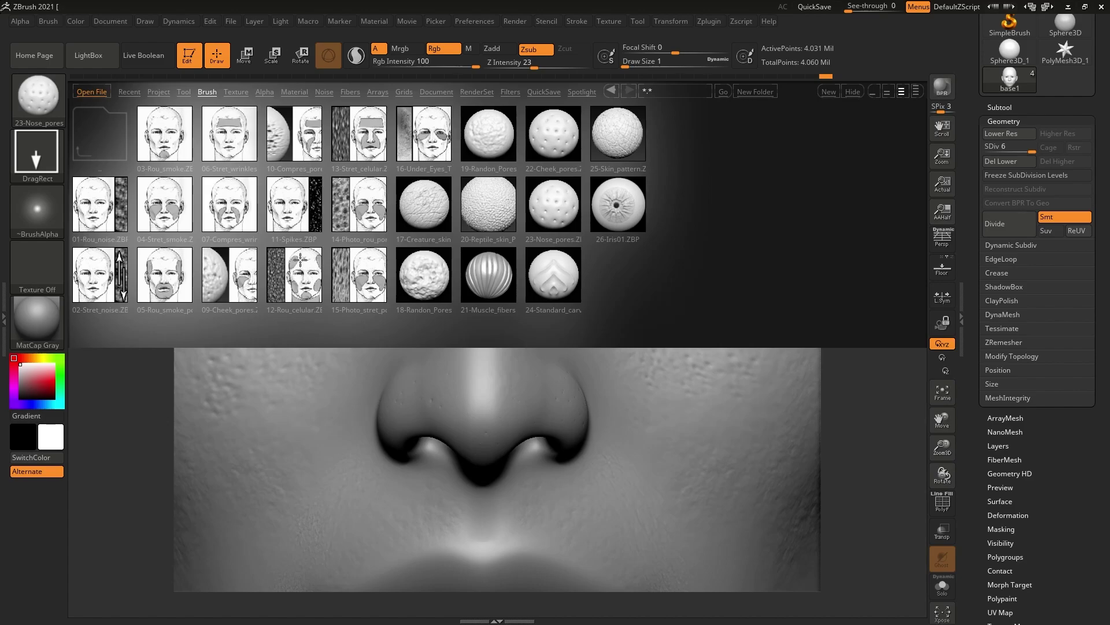
pyautogui.doubleClick(109, 201)
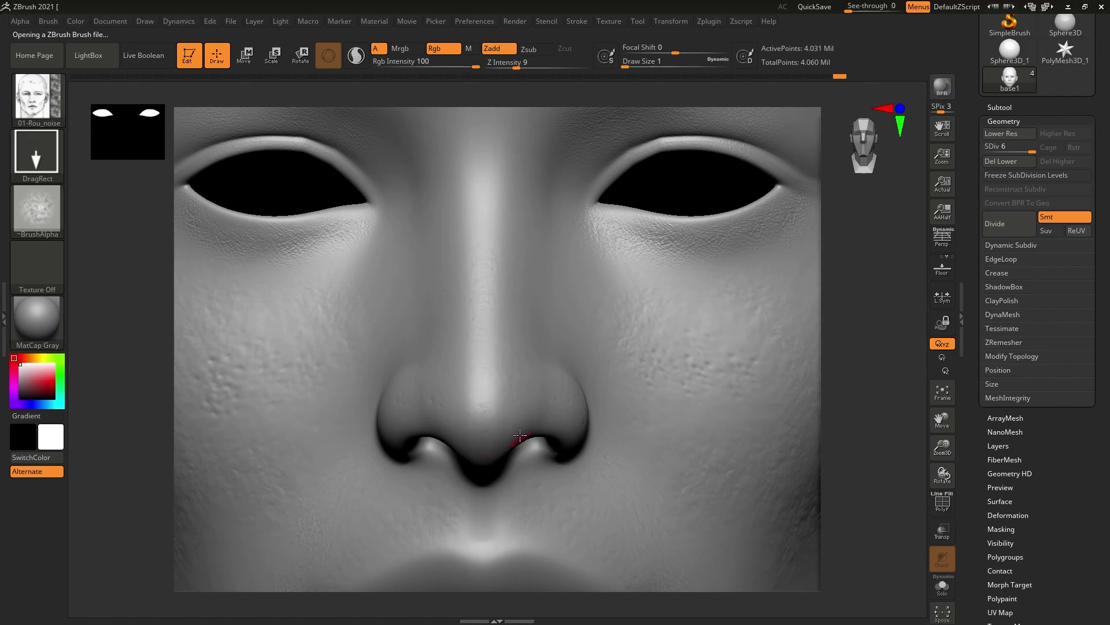
# - Orbit around the nose and add short 01-Rou_noise strokes to its tip and sides
pyautogui.moveTo(520, 434); pyautogui.dragTo(488, 457, button='right')
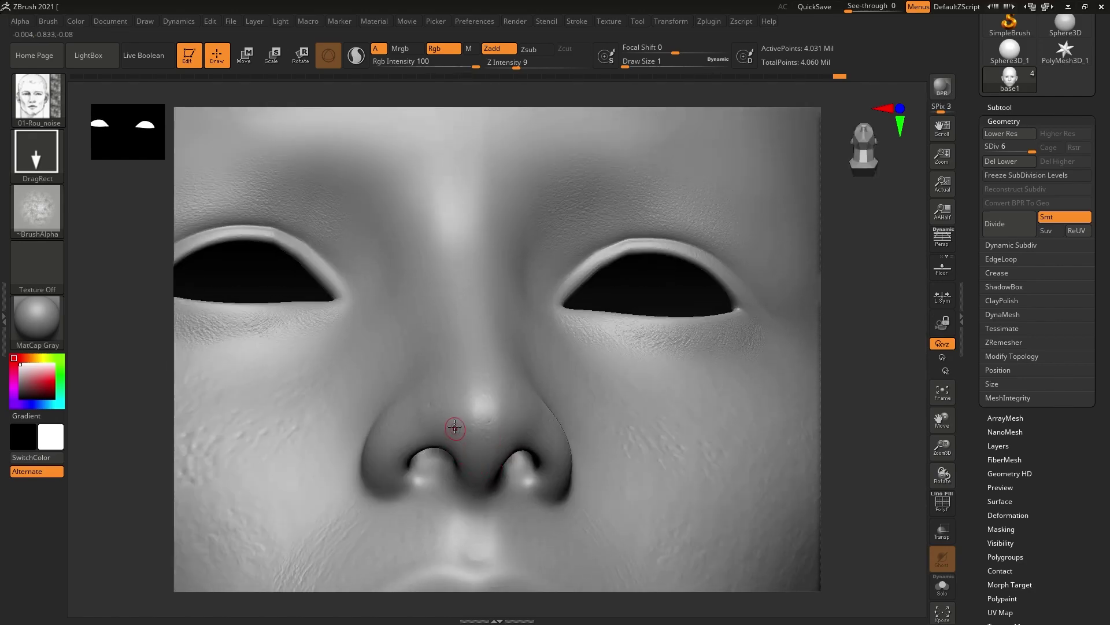
pyautogui.moveTo(546, 417); pyautogui.dragTo(501, 436, button='right')
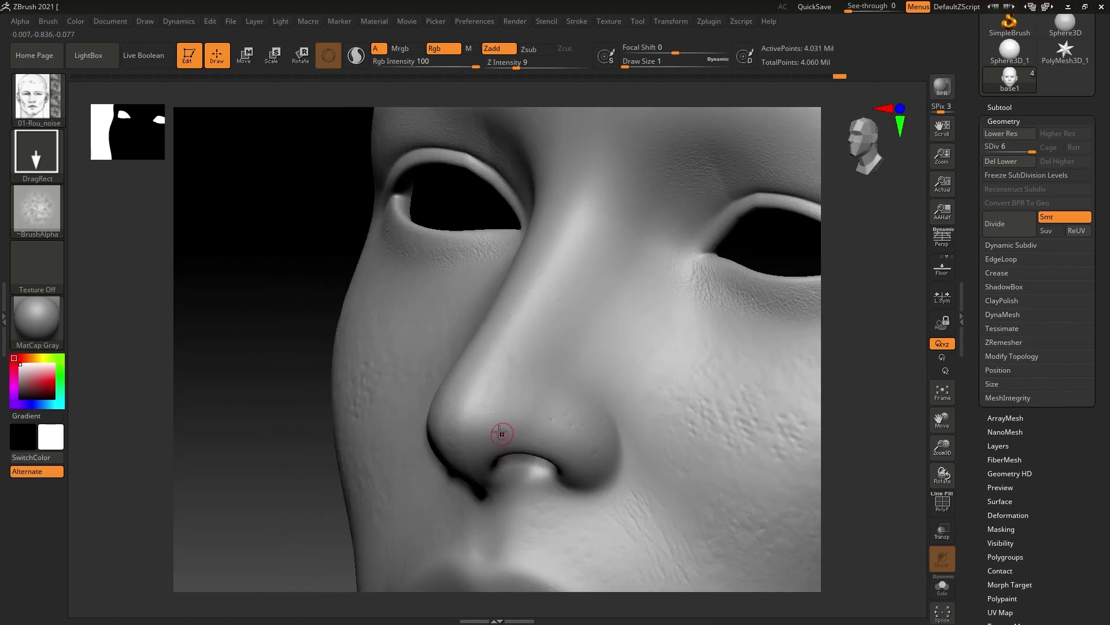
pyautogui.moveTo(523, 448); pyautogui.dragTo(520, 429)
pyautogui.moveTo(576, 488); pyautogui.dragTo(578, 466, button='right')
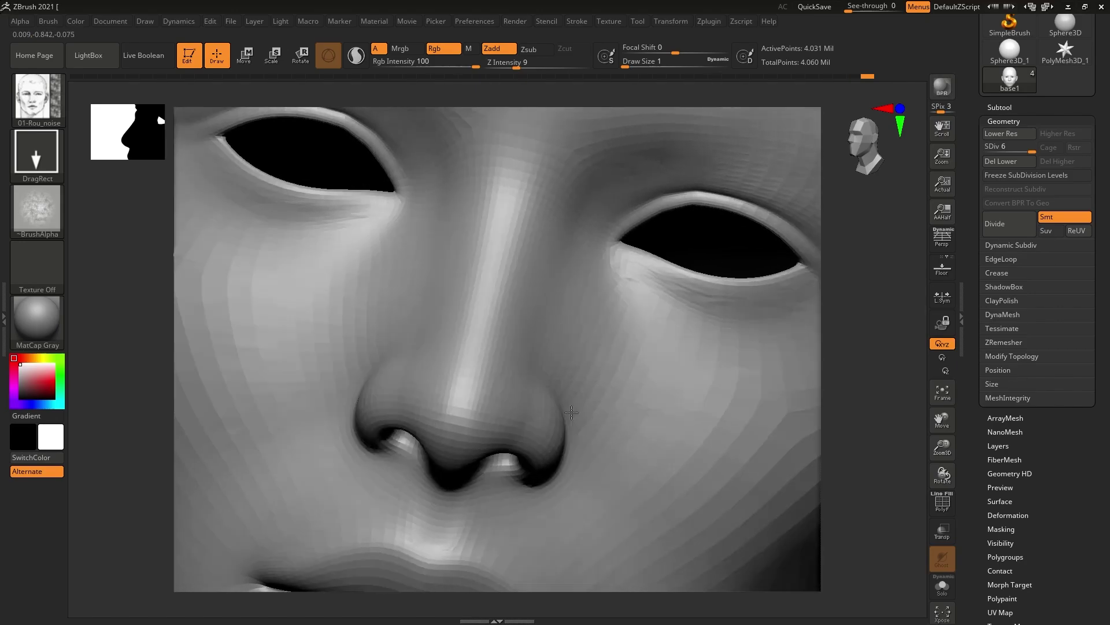
pyautogui.moveTo(632, 467); pyautogui.dragTo(377, 427, button='right')
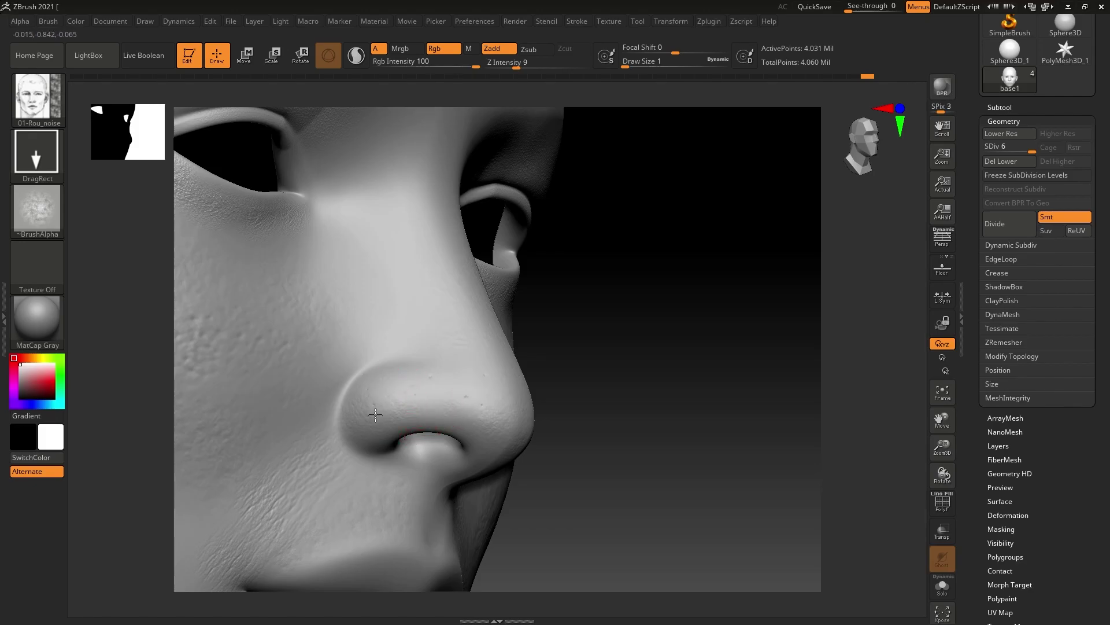
pyautogui.moveTo(375, 414); pyautogui.dragTo(419, 393)
# - Dab more rough noise onto the nose, then zoom out to the whole face
pyautogui.moveTo(420, 412); pyautogui.dragTo(471, 392, button='right')
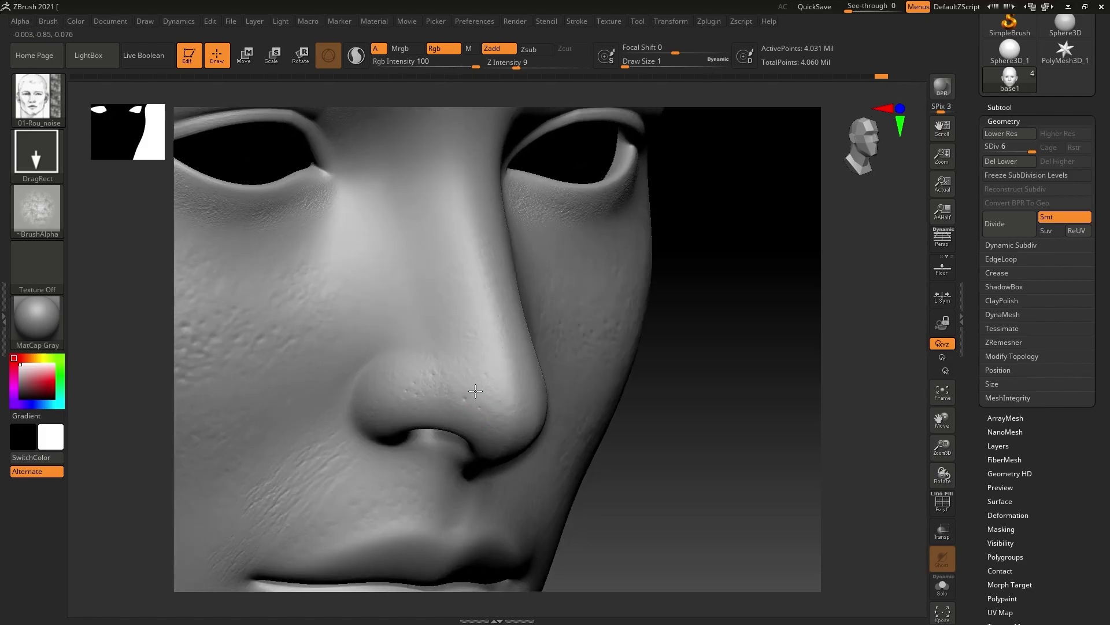
pyautogui.click(475, 391)
pyautogui.moveTo(558, 310); pyautogui.dragTo(513, 292, button='right')
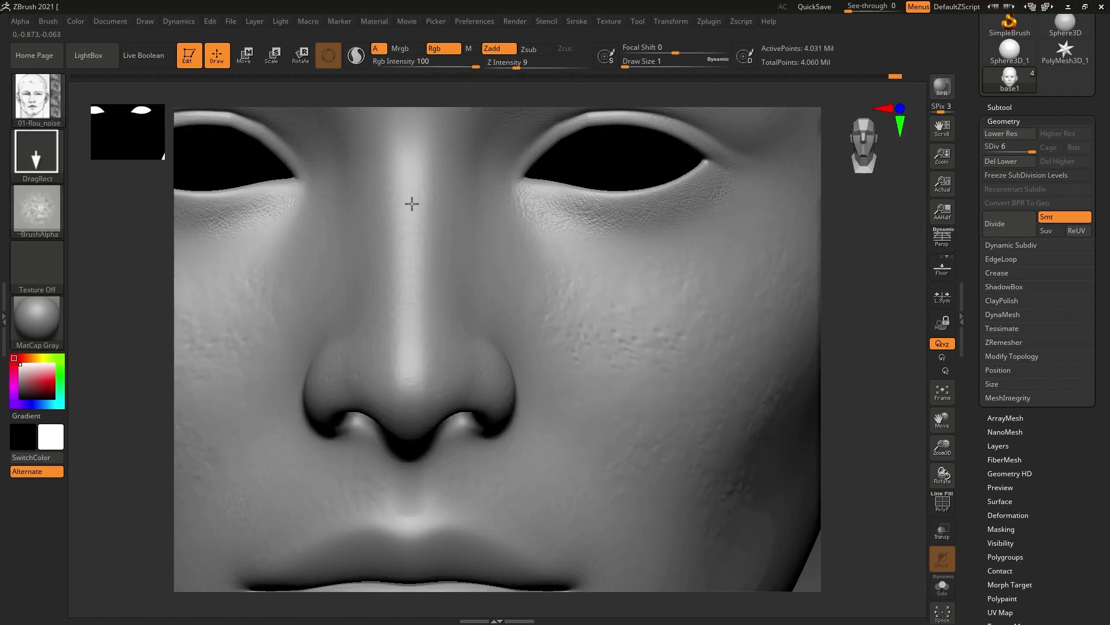
pyautogui.keyDown('alt'); pyautogui.moveTo(412, 204); pyautogui.dragTo(407, 335, button='right'); pyautogui.keyUp('alt')
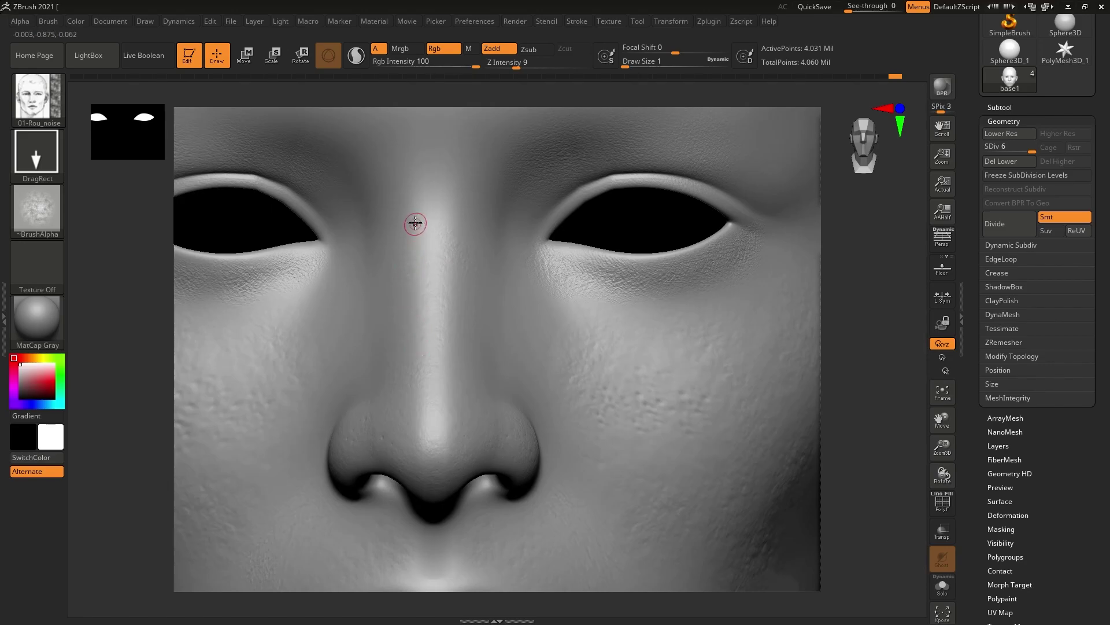
pyautogui.press('shift')
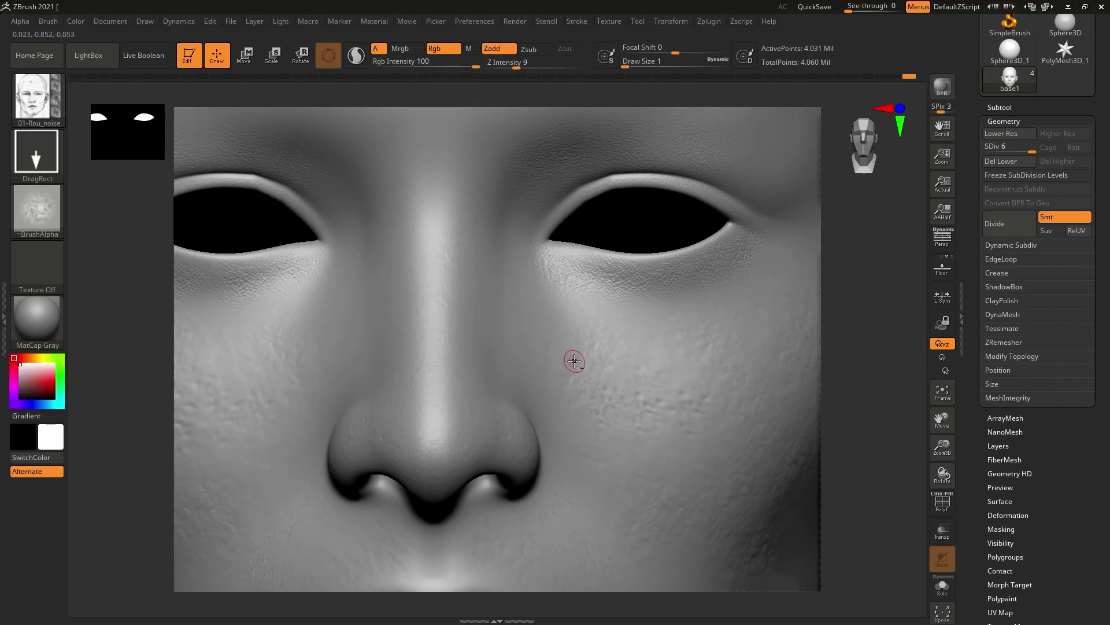
pyautogui.moveTo(573, 362)
pyautogui.keyDown('alt'); pyautogui.mouseDown(button='right')
pyautogui.moveTo(615, 334)
pyautogui.moveTo(558, 367)
pyautogui.mouseUp(button='right'); pyautogui.keyUp('alt')
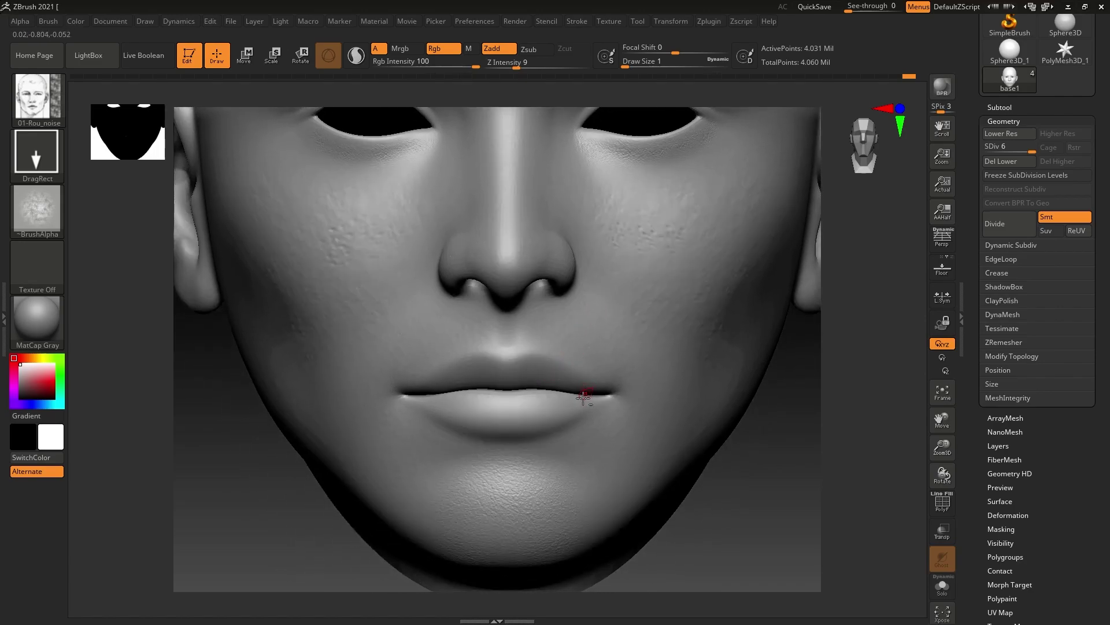
pyautogui.moveTo(415, 398)
pyautogui.mouseDown(button='right')
pyautogui.moveTo(350, 409)
pyautogui.moveTo(468, 382)
pyautogui.mouseUp(button='right')
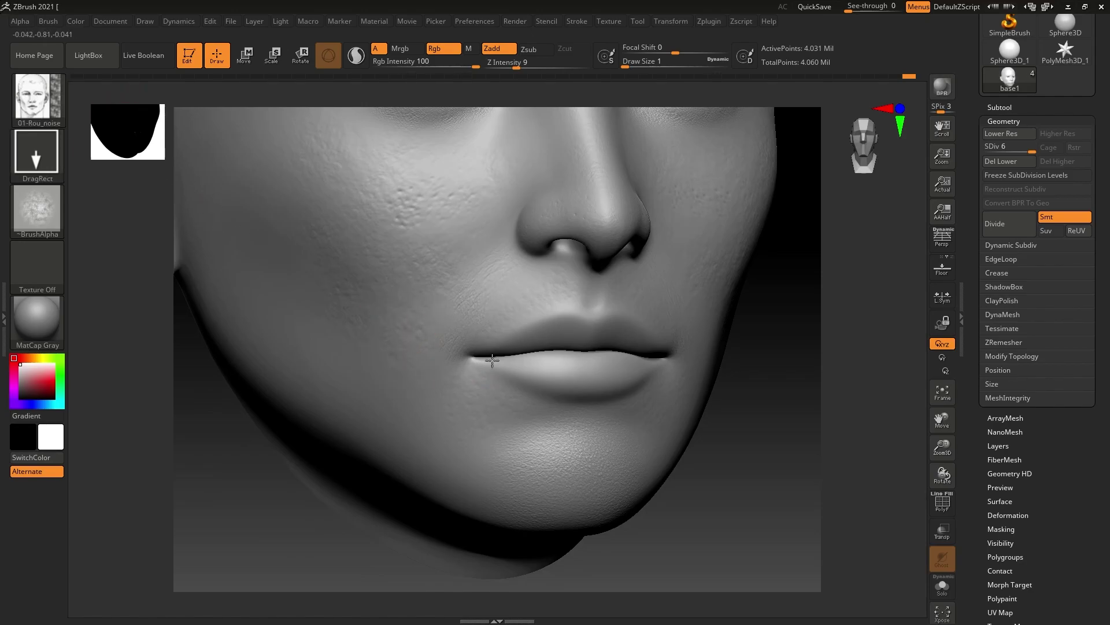
pyautogui.moveTo(492, 360); pyautogui.dragTo(599, 370, button='right')
pyautogui.moveTo(791, 366); pyautogui.dragTo(703, 361, button='right')
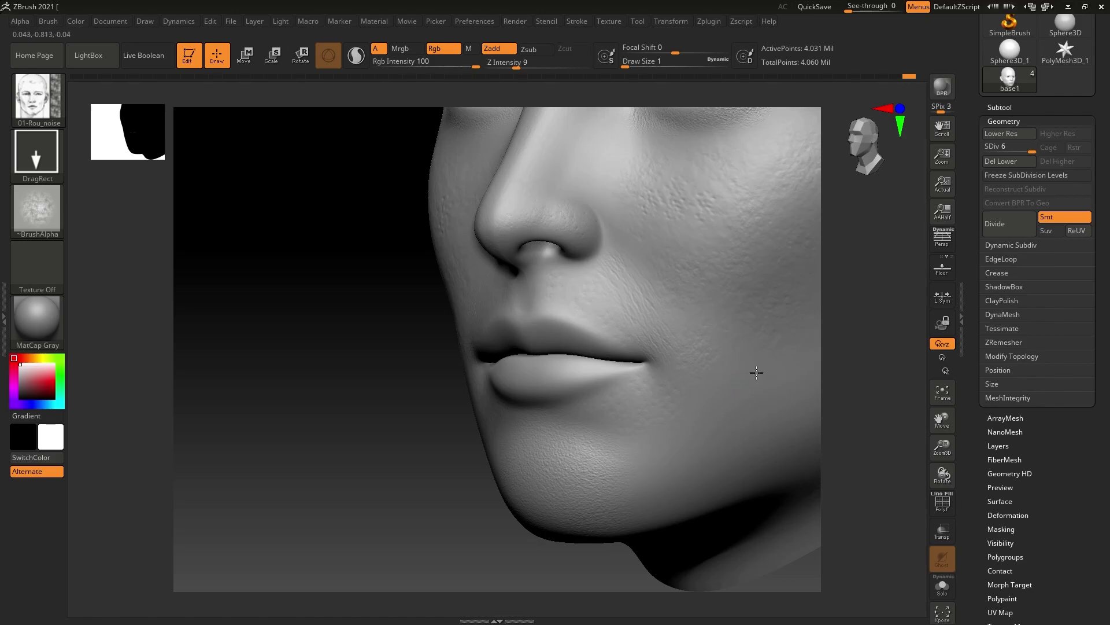
pyautogui.moveTo(721, 374)
pyautogui.keyDown('shift'); pyautogui.mouseDown(button='right')
pyautogui.moveTo(706, 392)
pyautogui.moveTo(721, 389)
pyautogui.moveTo(702, 395)
pyautogui.moveTo(570, 366)
pyautogui.moveTo(622, 369)
pyautogui.mouseUp(button='right'); pyautogui.keyUp('shift')
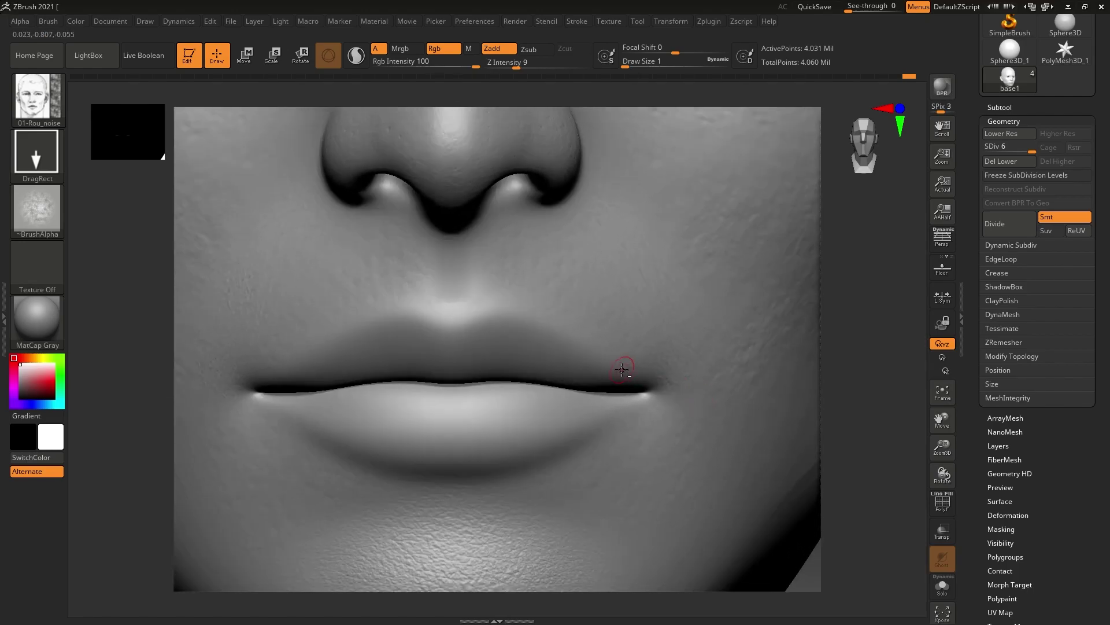
pyautogui.keyDown('alt'); pyautogui.moveTo(557, 340); pyautogui.dragTo(570, 332, button='right'); pyautogui.keyUp('alt')
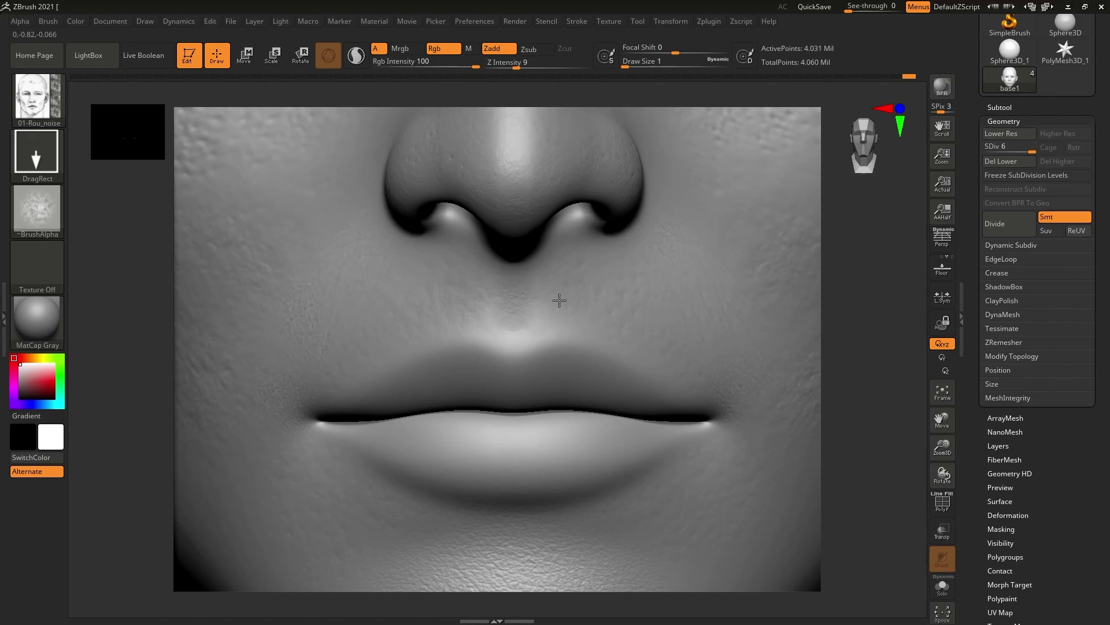
pyautogui.moveTo(558, 330)
pyautogui.mouseDown(button='right')
pyautogui.moveTo(567, 394)
pyautogui.moveTo(536, 344)
pyautogui.moveTo(528, 291)
pyautogui.mouseUp(button='right')
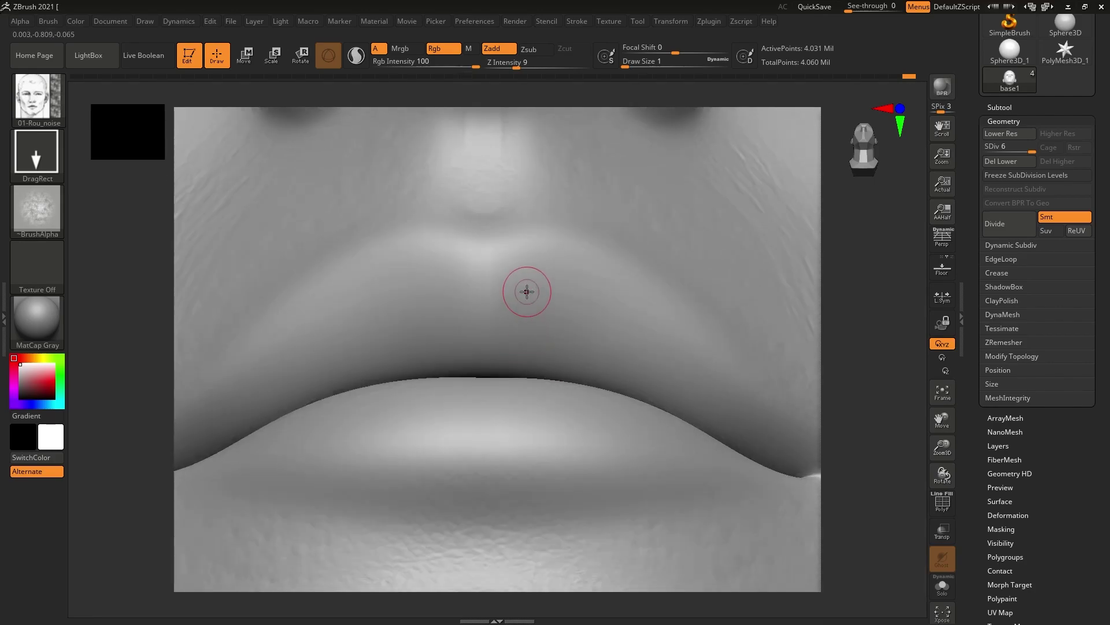
# - Switch to DamStandard and lower Z Intensity from 33 to 8 for upper-lip lines
pyautogui.press('b')
pyautogui.press('d')
pyautogui.press('s')
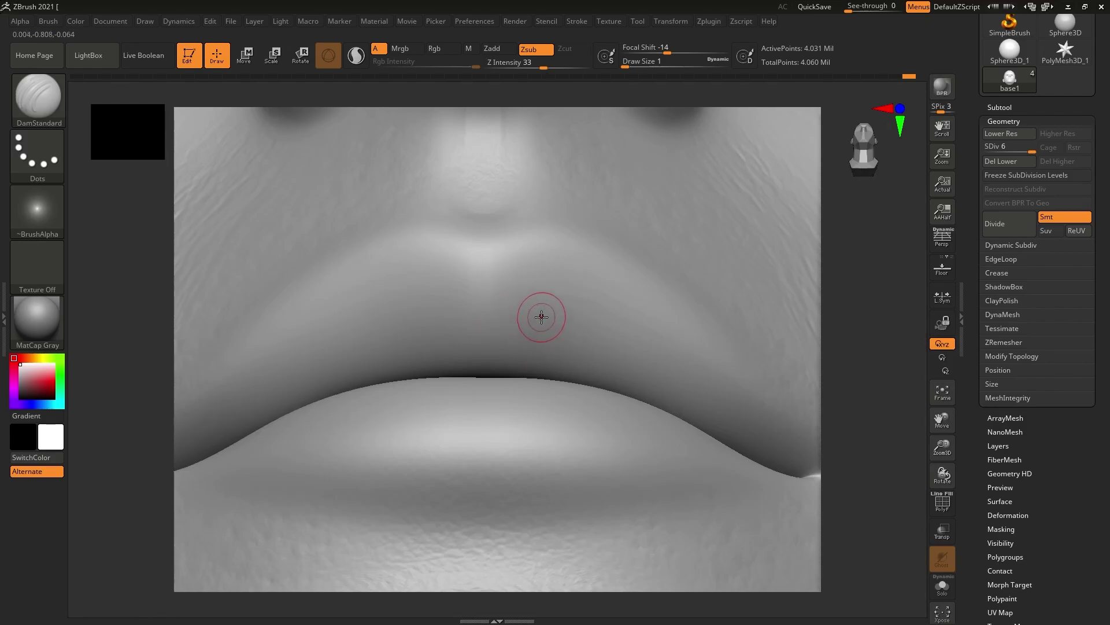
pyautogui.moveTo(513, 292); pyautogui.dragTo(526, 317, button='right')
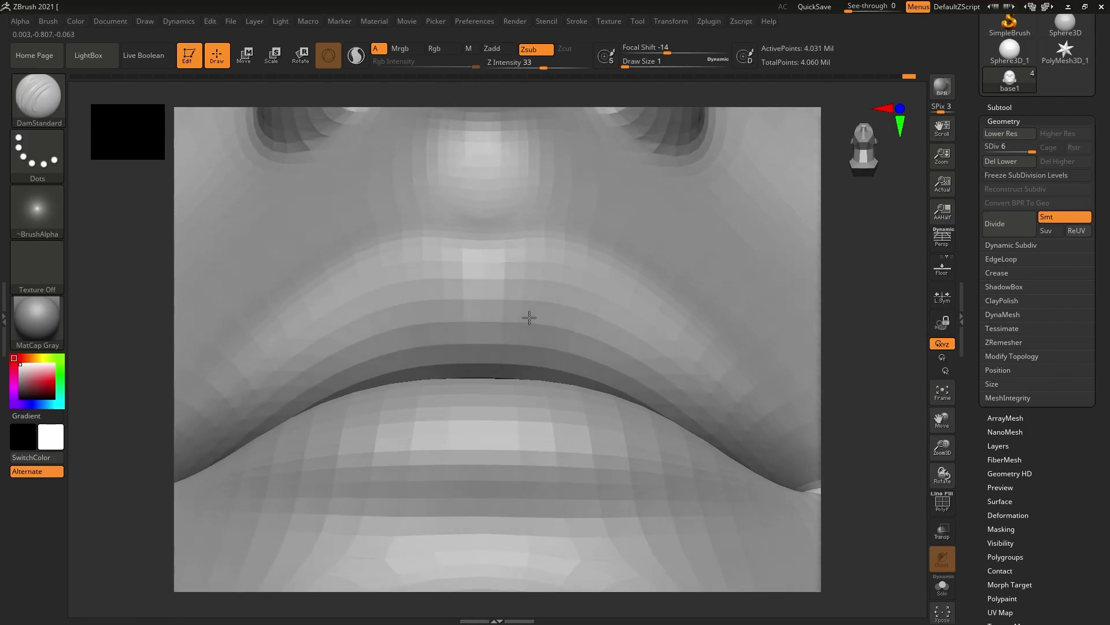
pyautogui.moveTo(544, 67); pyautogui.dragTo(536, 68)
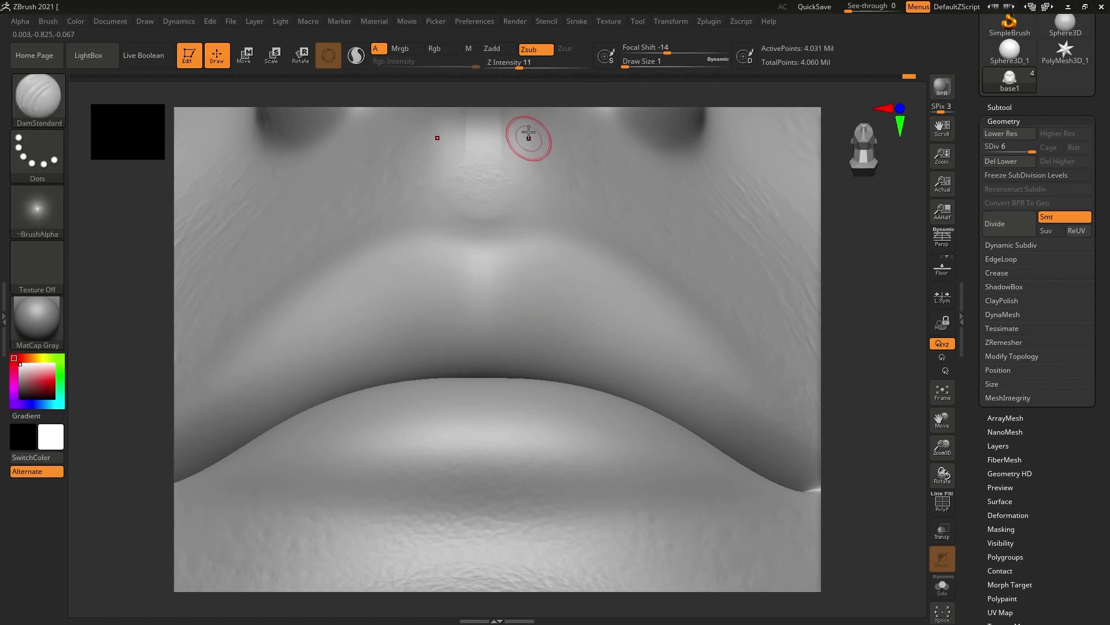
pyautogui.moveTo(517, 71); pyautogui.dragTo(511, 71)
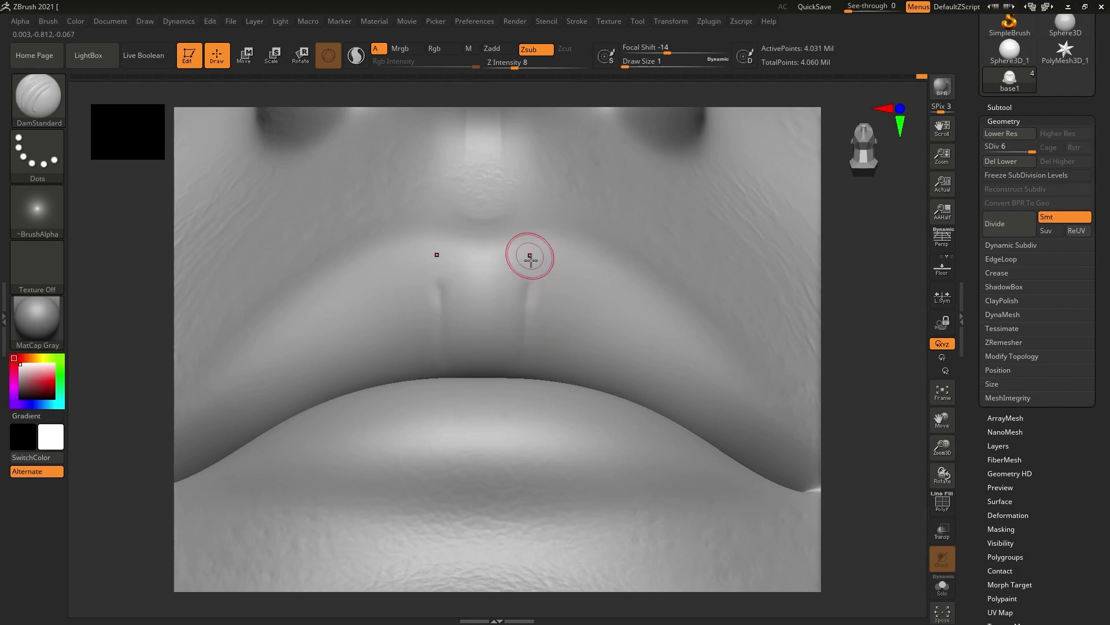
pyautogui.press('ctrl')
pyautogui.press('shift')
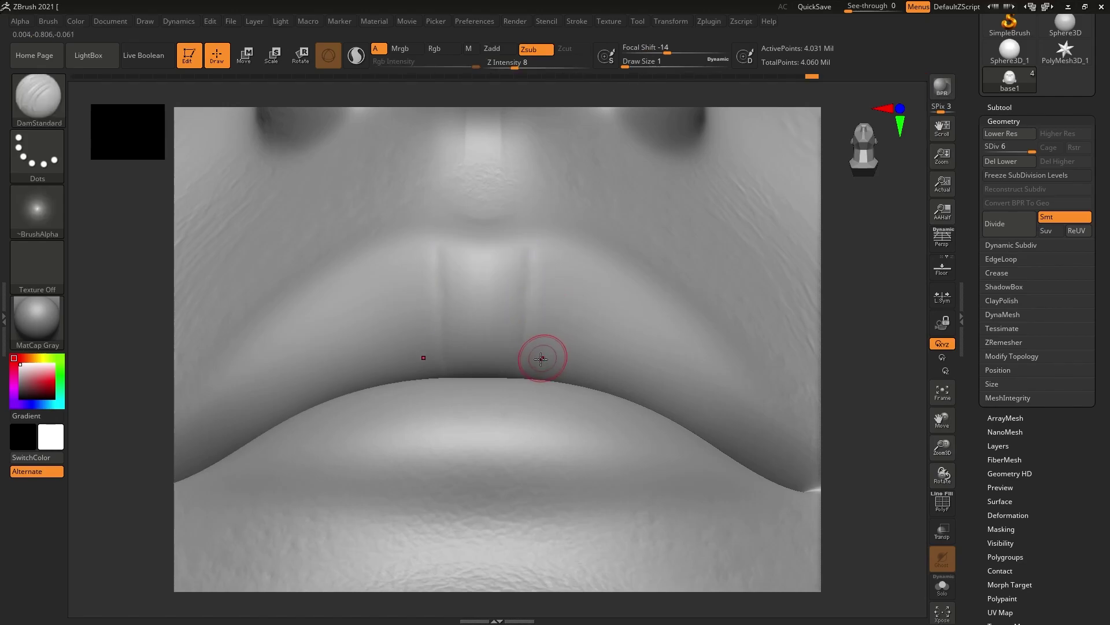
# - Switch to the Standard brush with Draw Size 2 and Z Intensity 12
pyautogui.press('b')
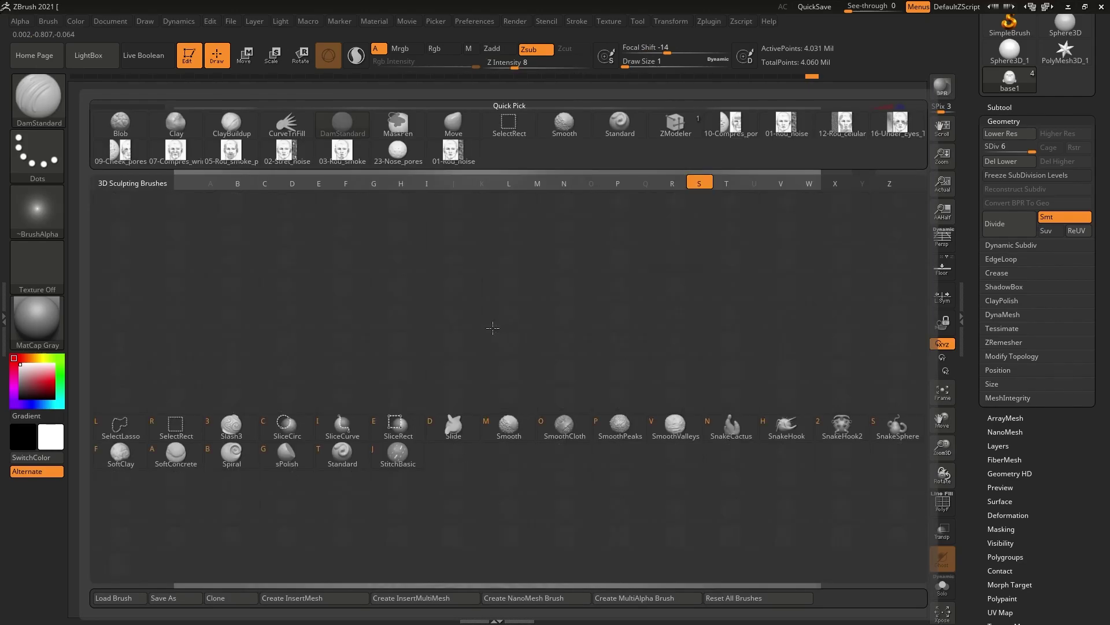
pyautogui.press('s')
pyautogui.press('t')
pyautogui.press('s')
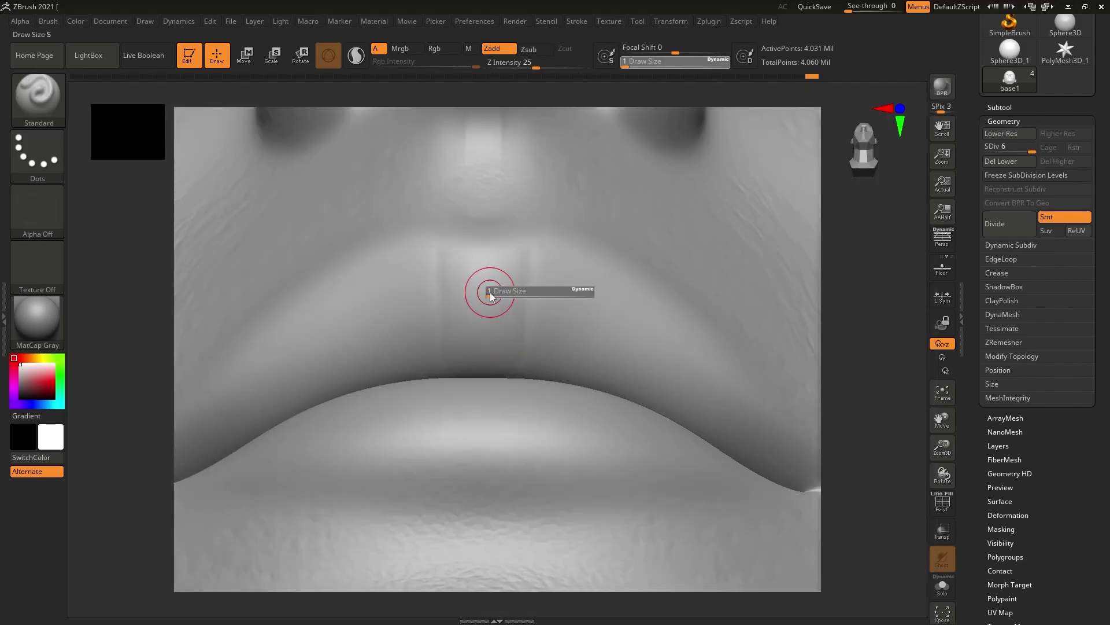
pyautogui.click(493, 292)
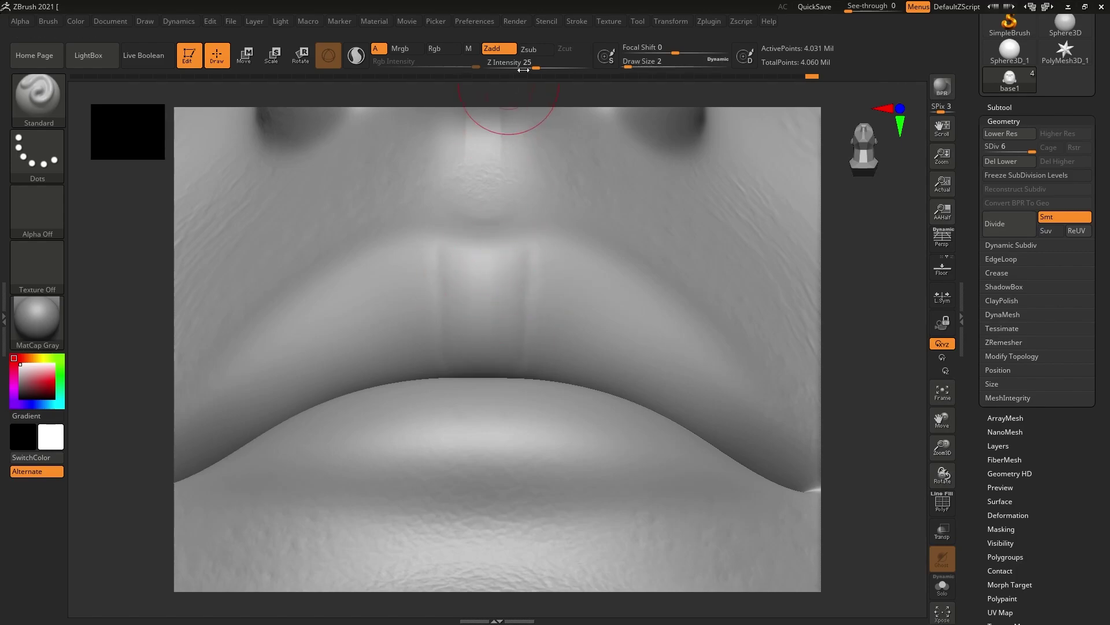
pyautogui.moveTo(531, 64); pyautogui.dragTo(521, 64)
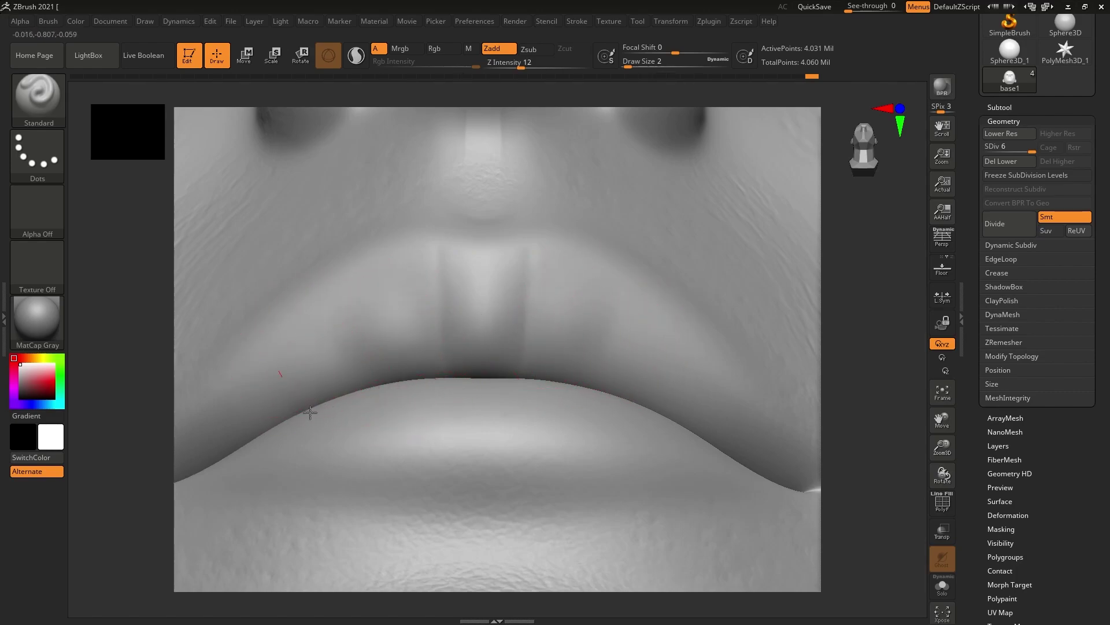
# - Sculpt subtle strokes along the lower lip line and near the lip corner
pyautogui.moveTo(250, 428); pyautogui.dragTo(425, 386)
pyautogui.keyDown('alt'); pyautogui.moveTo(425, 387); pyautogui.dragTo(471, 389, button='right'); pyautogui.keyUp('alt')
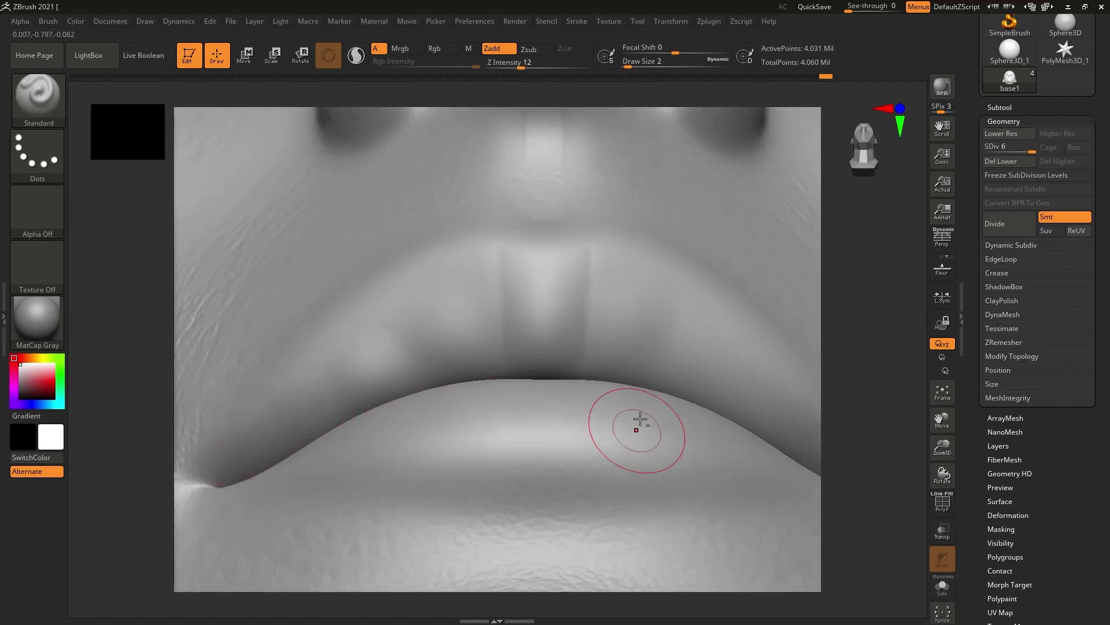
pyautogui.keyDown('alt'); pyautogui.moveTo(639, 421); pyautogui.dragTo(571, 414, button='right'); pyautogui.keyUp('alt')
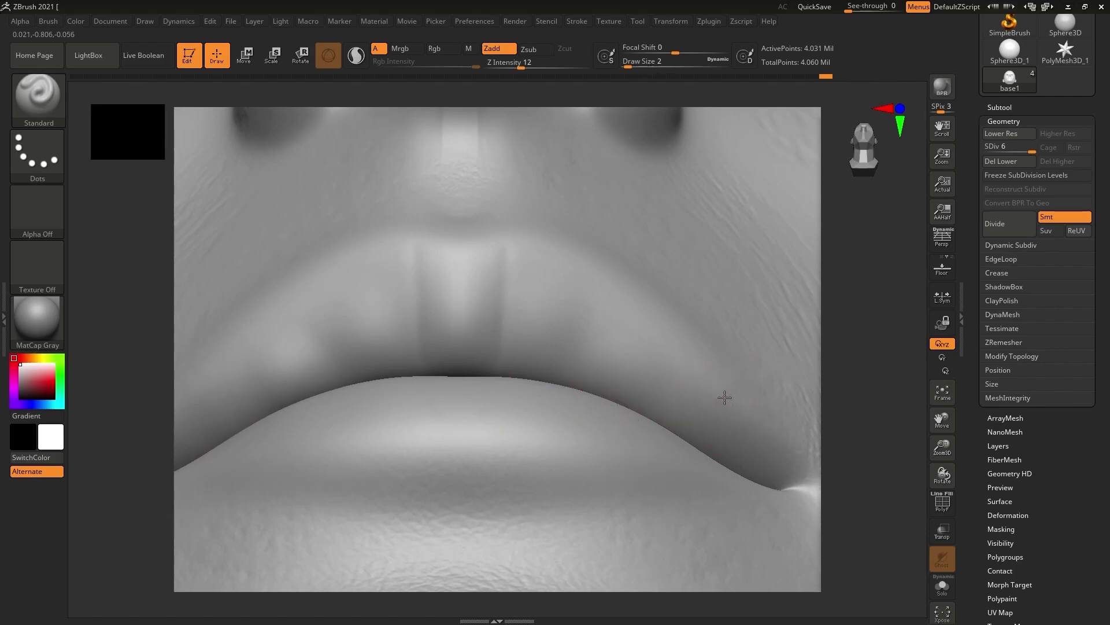
pyautogui.keyDown('alt'); pyautogui.moveTo(723, 394); pyautogui.dragTo(658, 402, button='right'); pyautogui.keyUp('alt')
pyautogui.moveTo(669, 396); pyautogui.dragTo(723, 427)
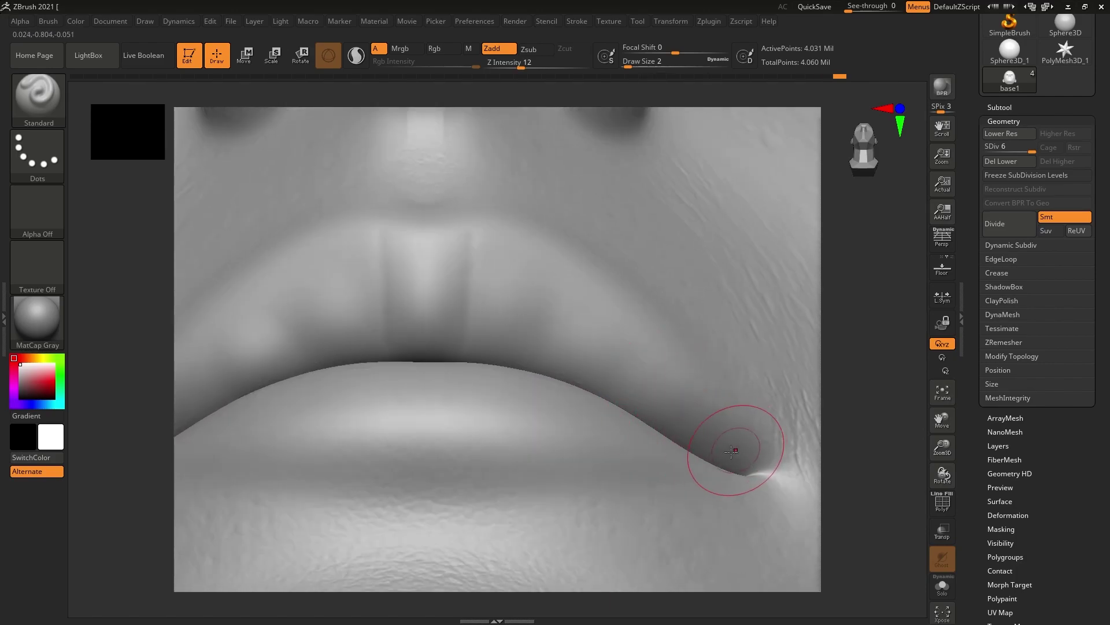
pyautogui.keyDown('alt'); pyautogui.moveTo(624, 364); pyautogui.dragTo(602, 347, button='right'); pyautogui.keyUp('alt')
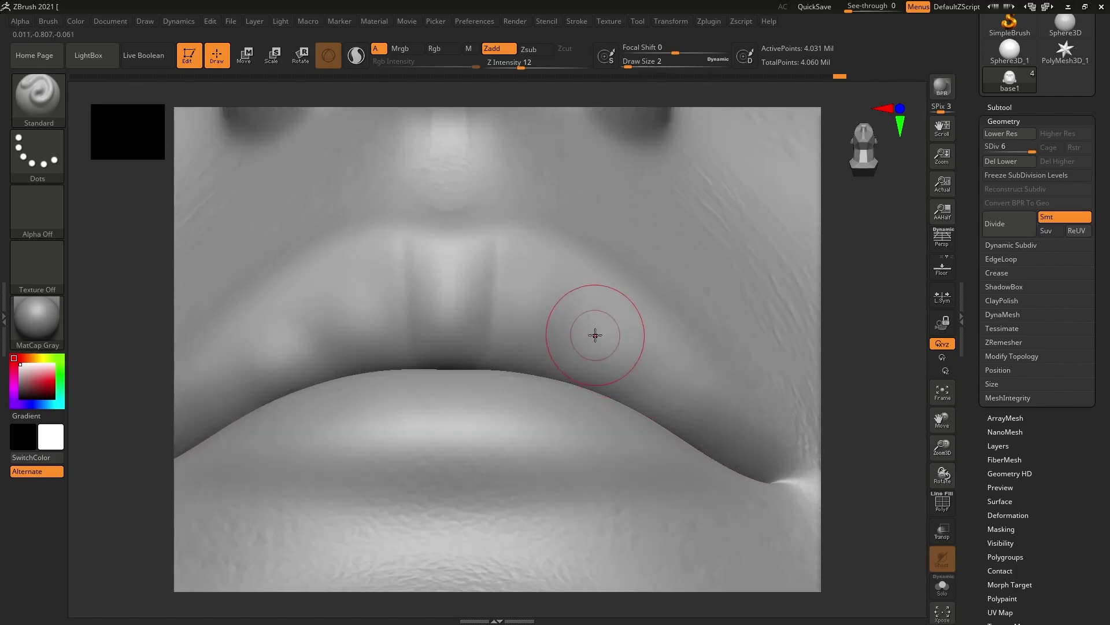
# - Switch back to DamStandard and carve a vertical groove into the upper lip
pyautogui.press('b')
pyautogui.press('d')
pyautogui.press('s')
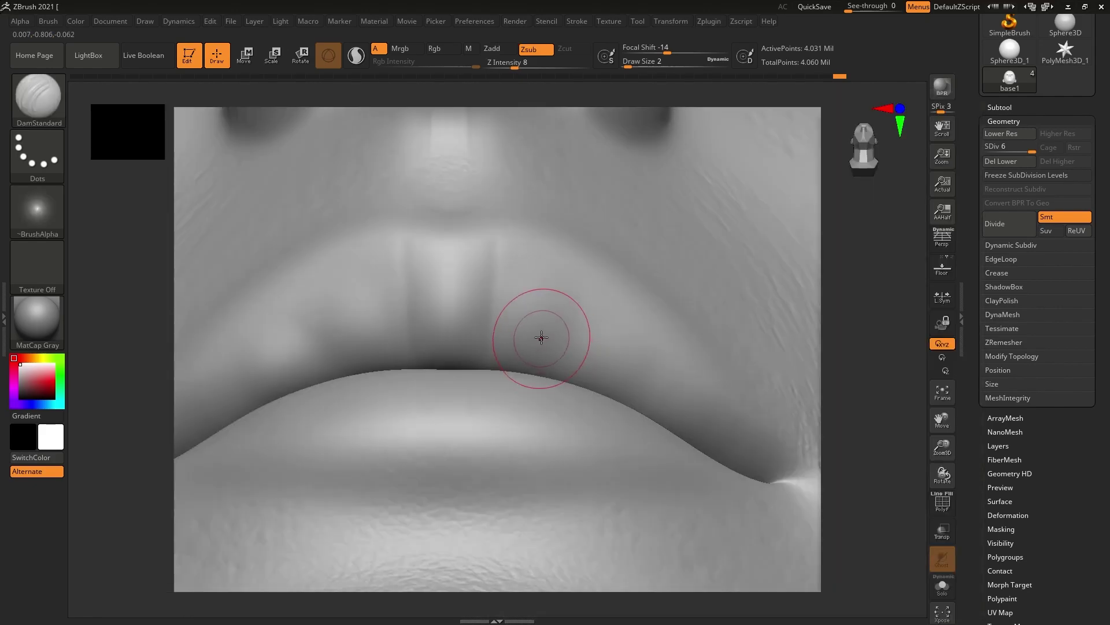
pyautogui.moveTo(571, 324); pyautogui.dragTo(572, 315, button='right')
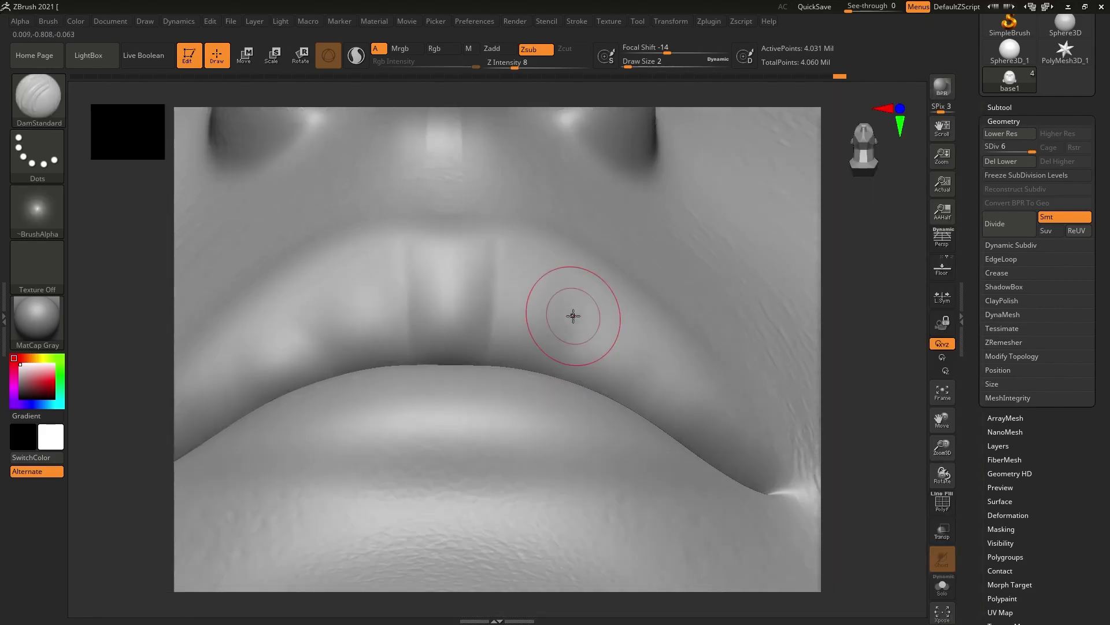
pyautogui.press('s')
pyautogui.moveTo(574, 292); pyautogui.dragTo(580, 347)
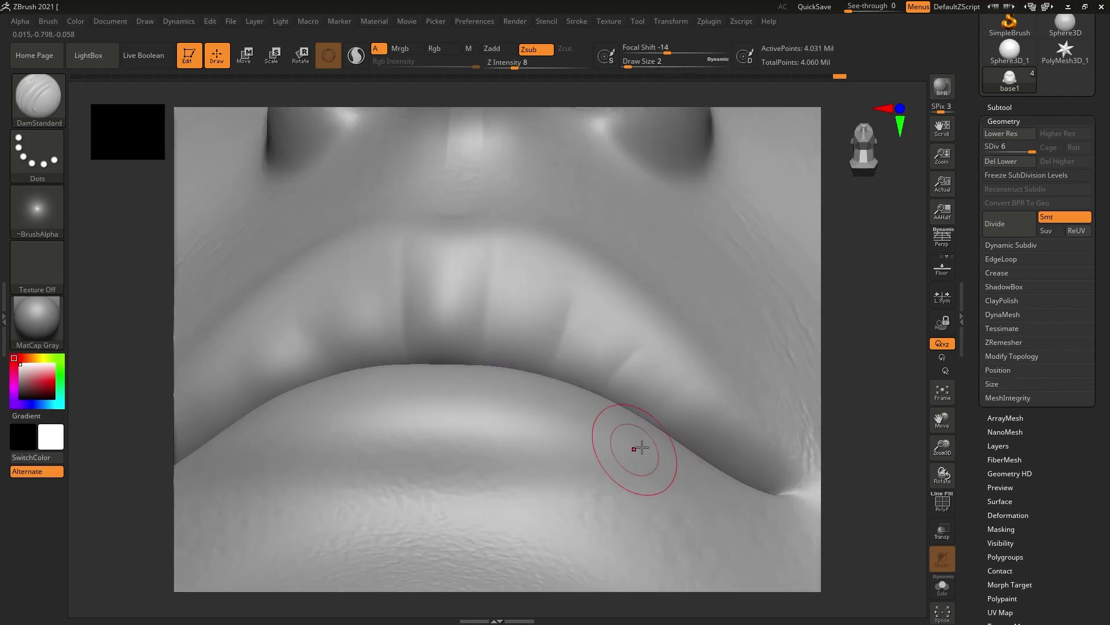
# - Carve a short crease on the upper lip and rotate to face it
pyautogui.moveTo(625, 379); pyautogui.dragTo(639, 354)
pyautogui.keyDown('alt'); pyautogui.moveTo(422, 347); pyautogui.dragTo(538, 337, button='right'); pyautogui.keyUp('alt')
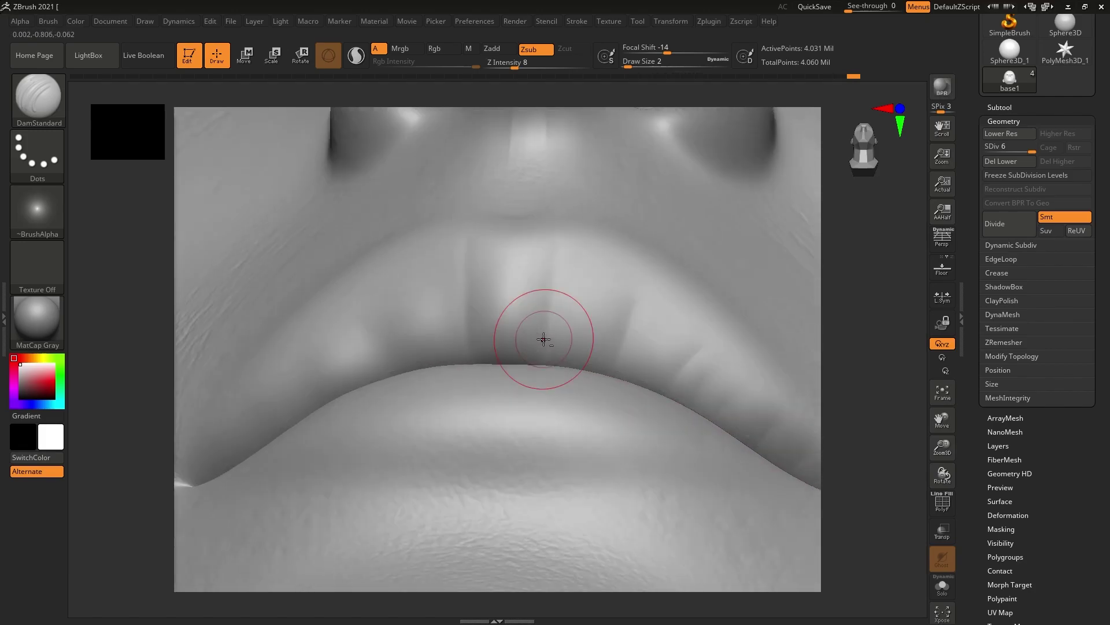
pyautogui.moveTo(465, 342)
pyautogui.keyDown('alt'); pyautogui.mouseDown(button='right')
pyautogui.moveTo(328, 347)
pyautogui.moveTo(302, 359)
pyautogui.mouseUp(button='right'); pyautogui.keyUp('alt')
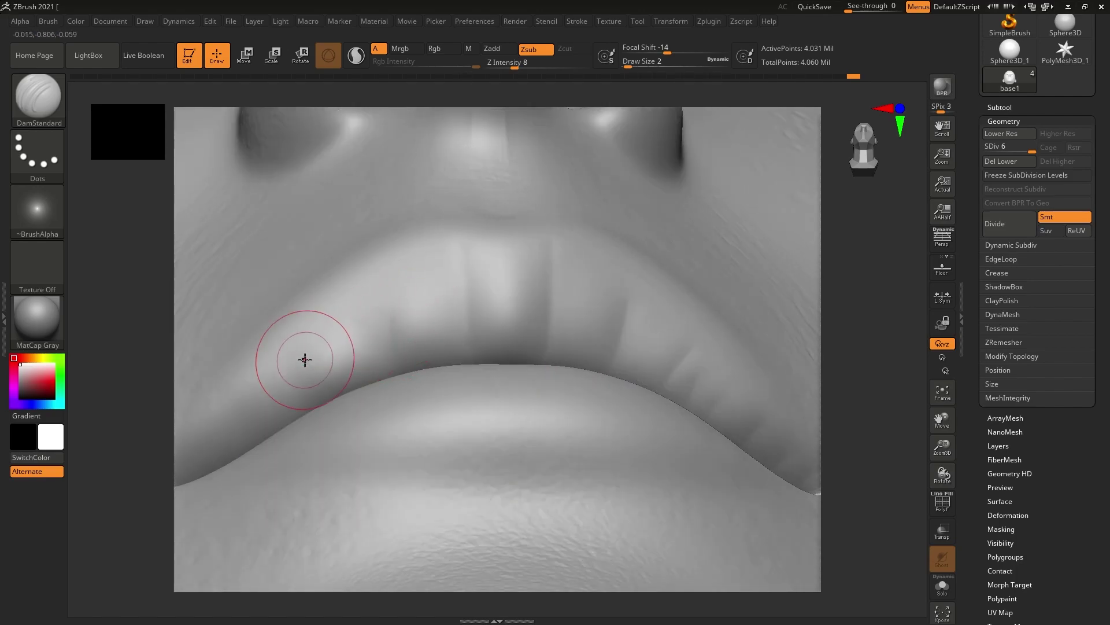
pyautogui.moveTo(370, 407); pyautogui.dragTo(305, 366, button='right')
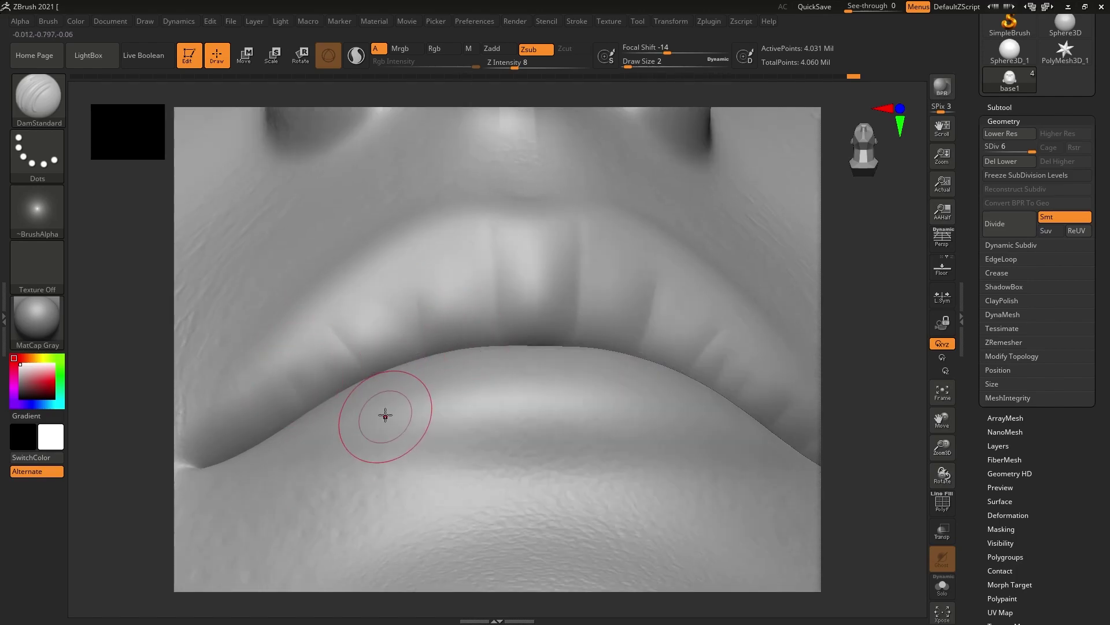
pyautogui.moveTo(307, 454)
pyautogui.mouseDown(button='right')
pyautogui.moveTo(417, 389)
pyautogui.moveTo(351, 341)
pyautogui.mouseUp(button='right')
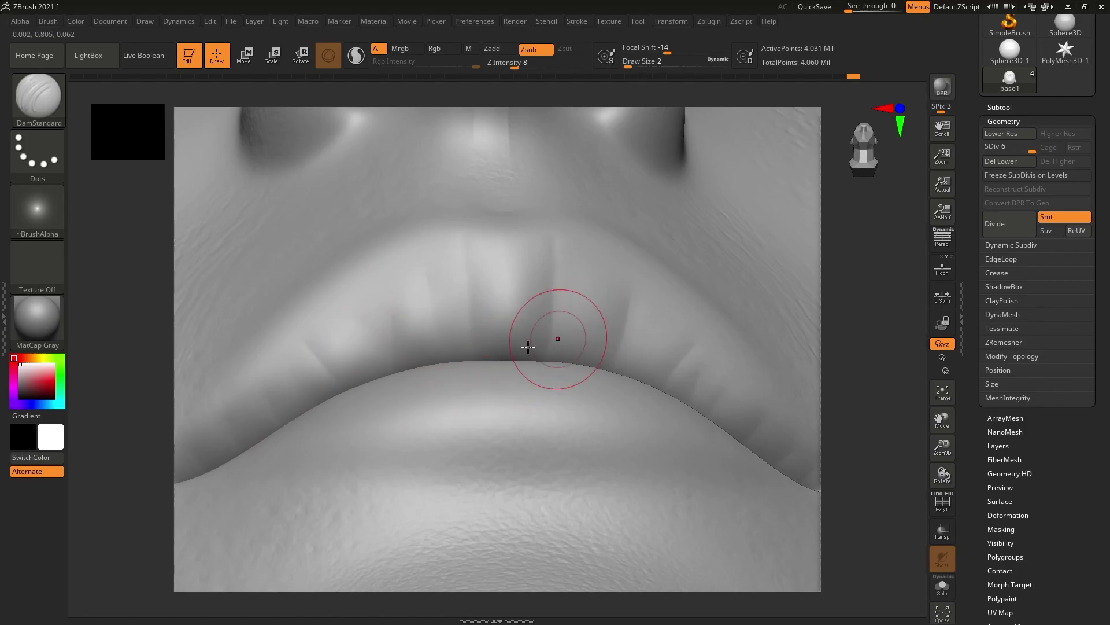
# - Carve vertical wrinkles across the upper lip and a crease along the lip seam
pyautogui.moveTo(594, 267); pyautogui.dragTo(575, 367)
pyautogui.moveTo(652, 335); pyautogui.dragTo(642, 385)
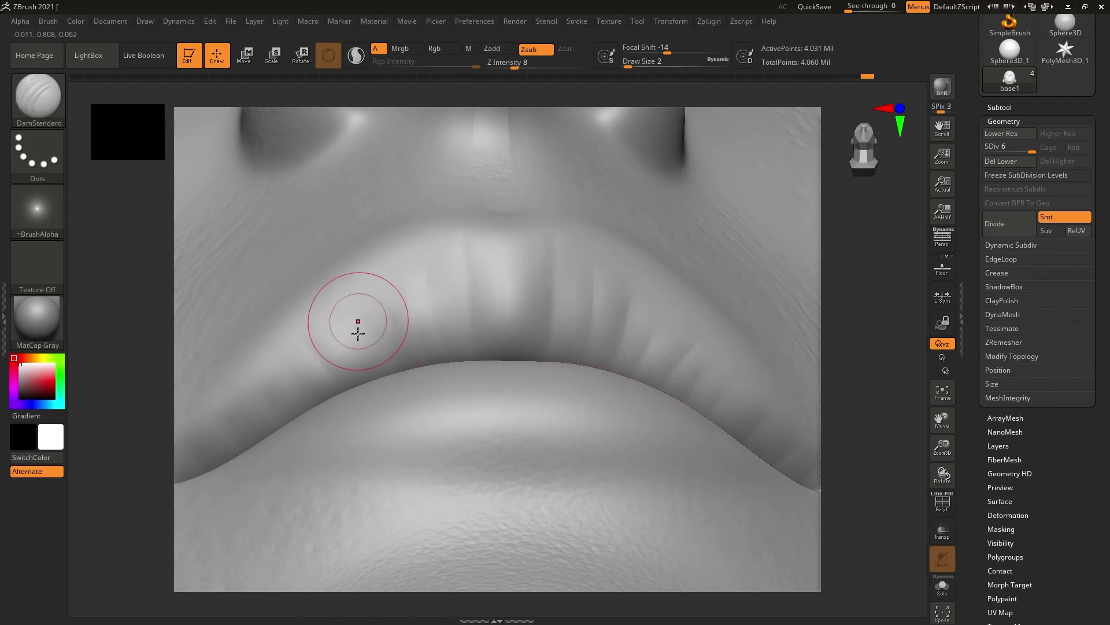
pyautogui.moveTo(397, 370); pyautogui.dragTo(497, 360)
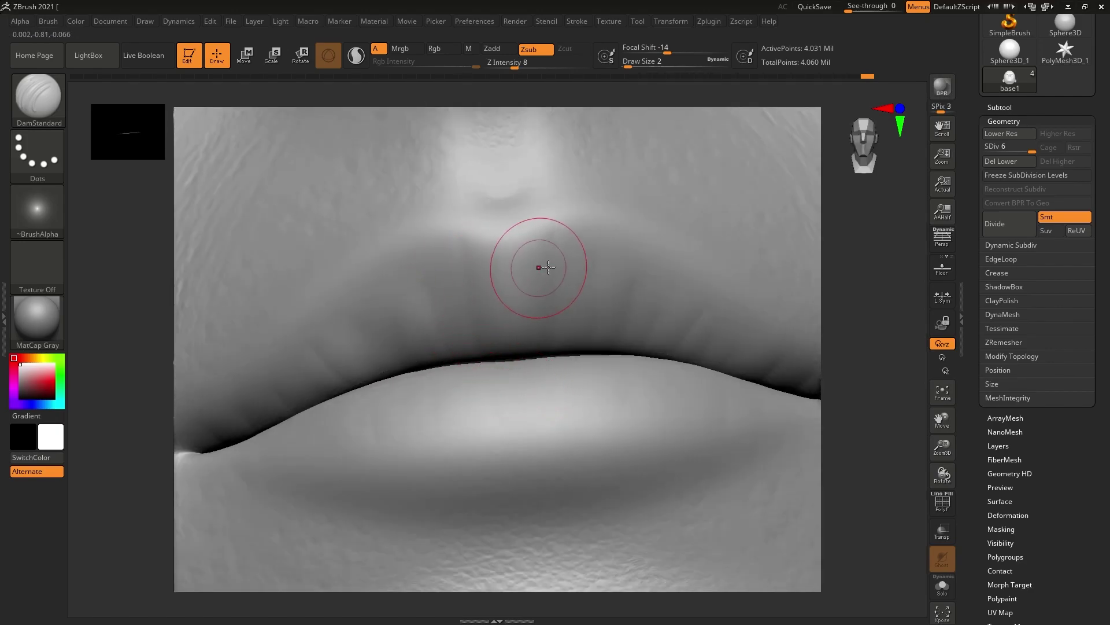
pyautogui.moveTo(580, 302)
pyautogui.mouseDown(button='right')
pyautogui.moveTo(530, 303)
pyautogui.moveTo(526, 367)
pyautogui.moveTo(560, 390)
pyautogui.mouseUp(button='right')
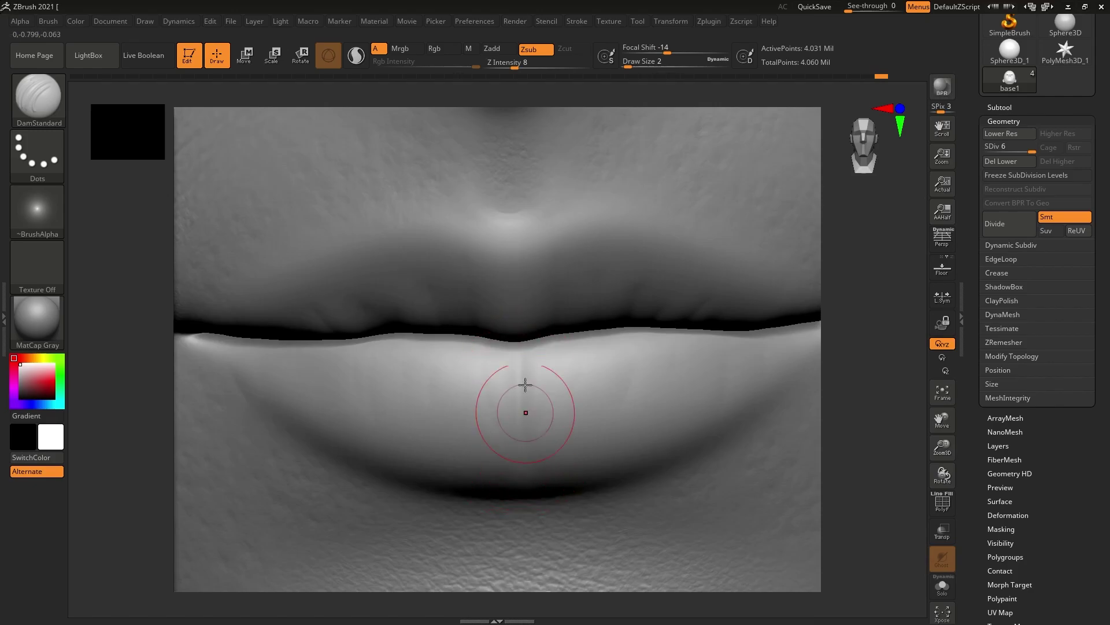
pyautogui.moveTo(565, 374); pyautogui.dragTo(595, 374, button='right')
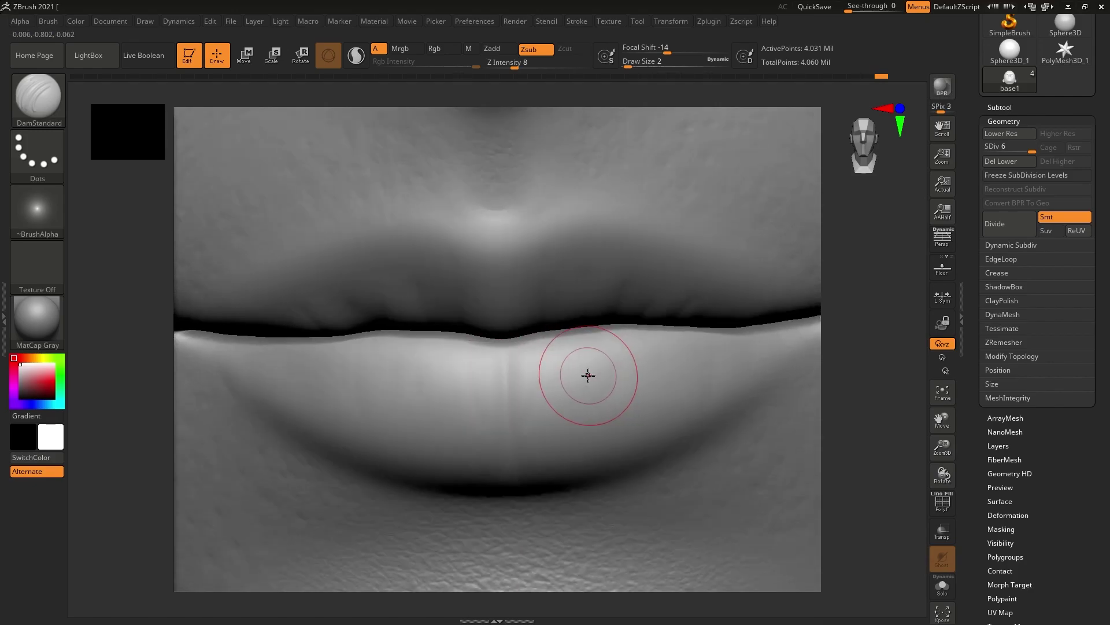
# - Switch to the Standard brush and gently build up the lower lip
pyautogui.press('b')
pyautogui.press('s')
pyautogui.press('t')
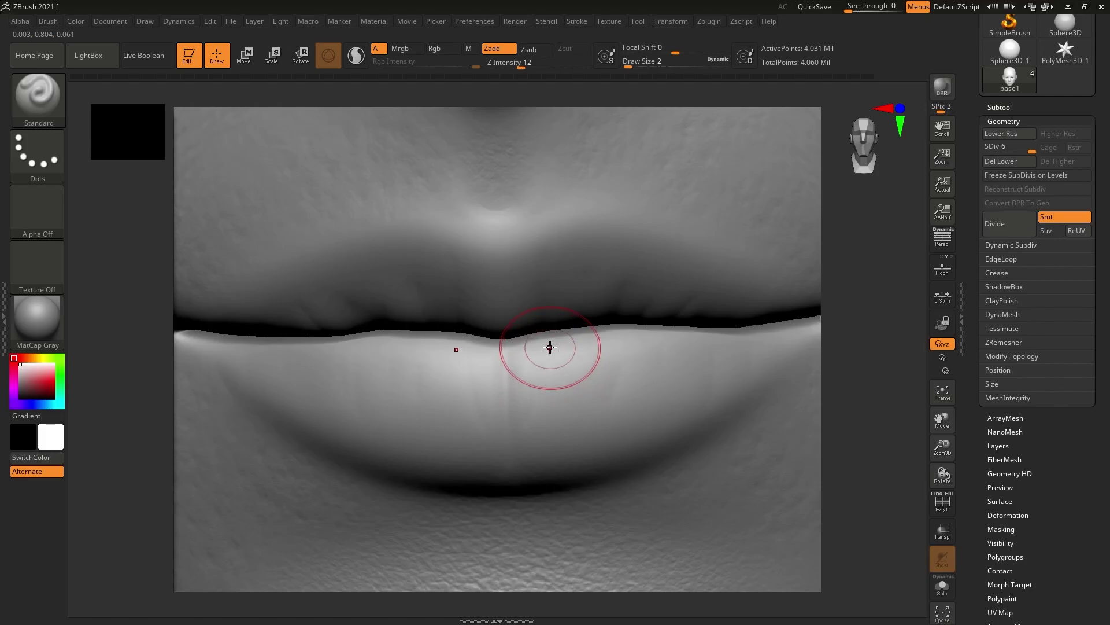
pyautogui.moveTo(563, 394)
pyautogui.mouseDown()
pyautogui.moveTo(568, 355)
pyautogui.moveTo(596, 401)
pyautogui.moveTo(669, 359)
pyautogui.mouseUp()
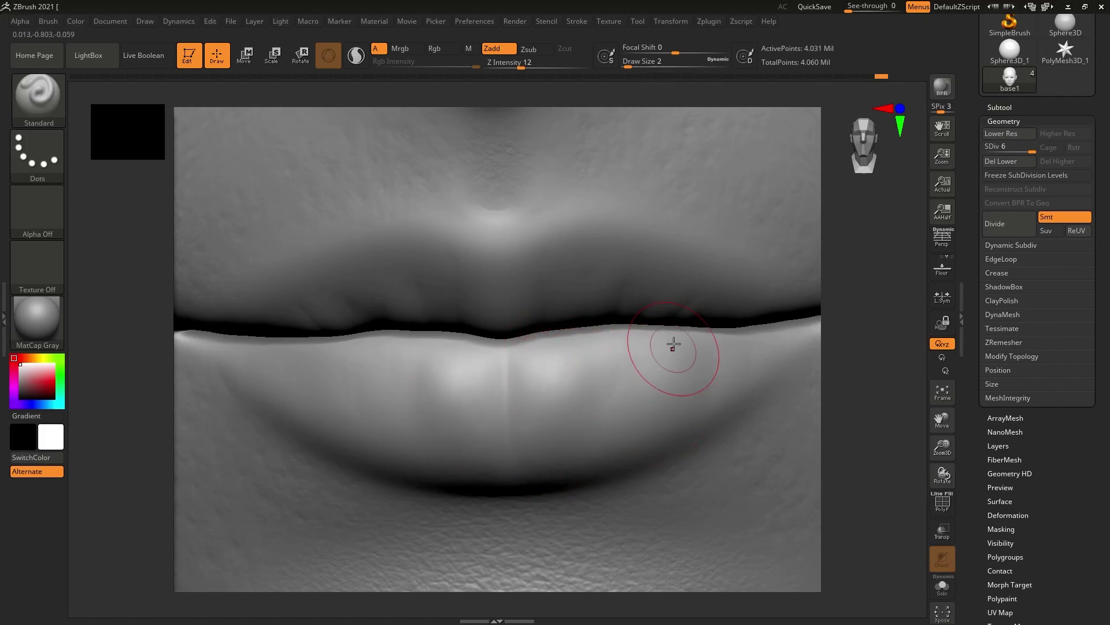
pyautogui.moveTo(743, 388)
pyautogui.mouseDown(button='right')
pyautogui.moveTo(694, 372)
pyautogui.moveTo(720, 338)
pyautogui.mouseUp(button='right')
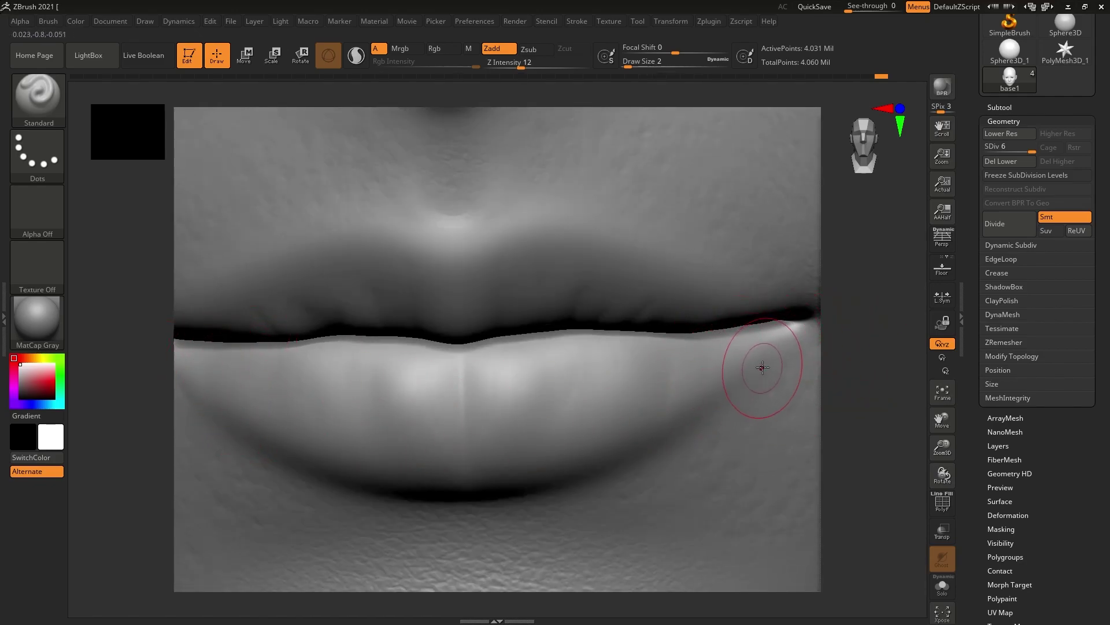
# - Switch back to the DamStandard carving brush
pyautogui.press('b')
pyautogui.press('d')
pyautogui.press('s')
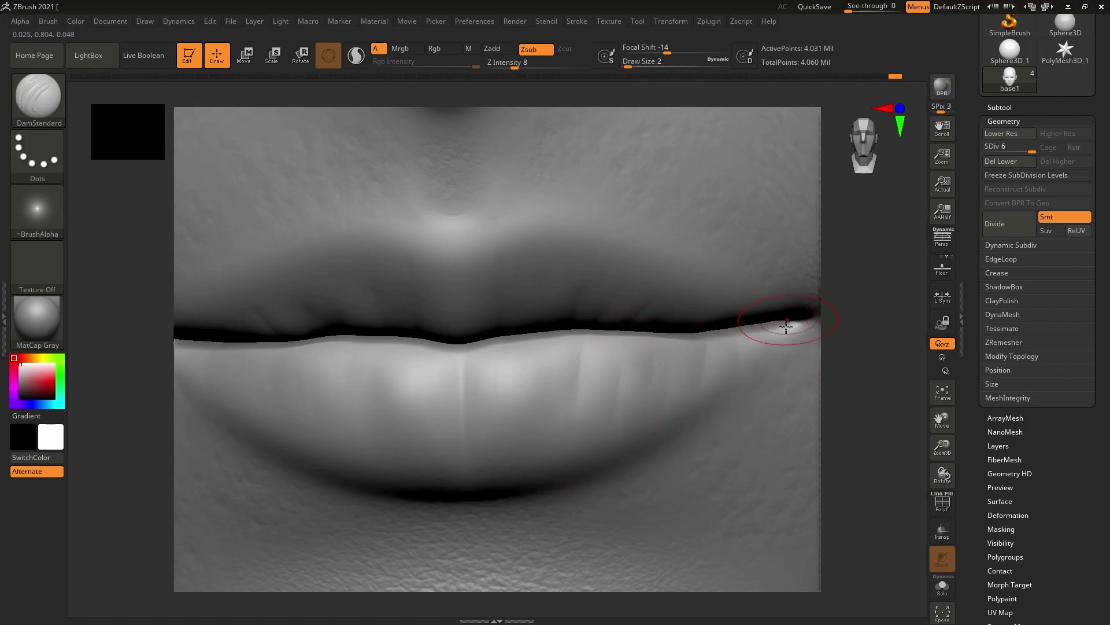
# - Carve lines on the lower lip, choose vertical-lines Alpha 60, and test-stamp then smooth it
pyautogui.moveTo(227, 355); pyautogui.dragTo(347, 359, button='right')
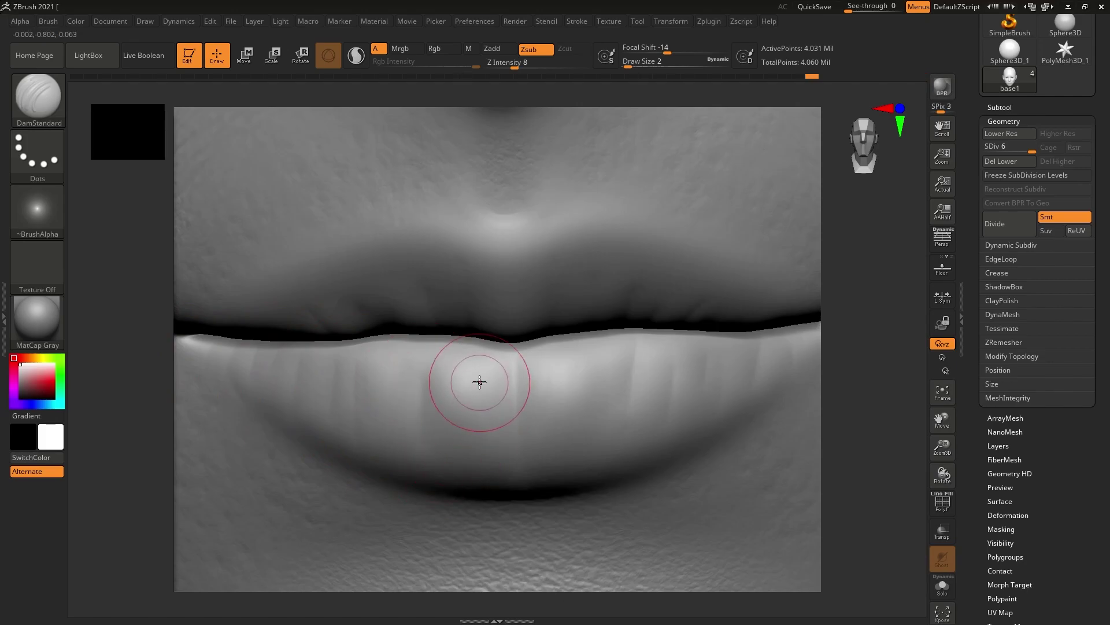
pyautogui.moveTo(583, 396); pyautogui.dragTo(557, 416)
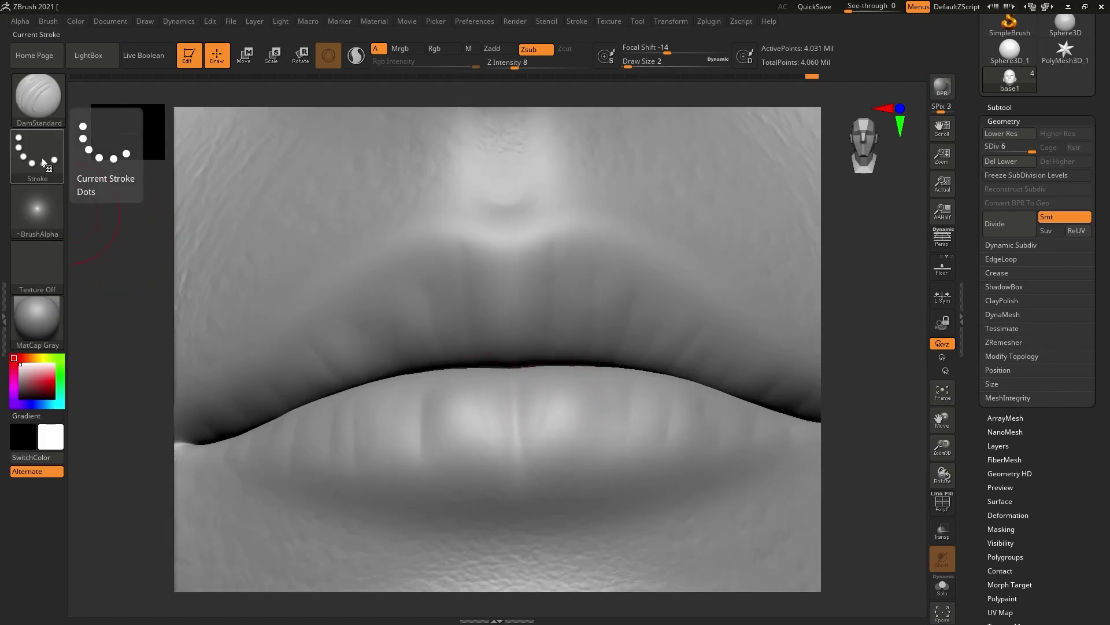
pyautogui.click(42, 204)
pyautogui.click(100, 404)
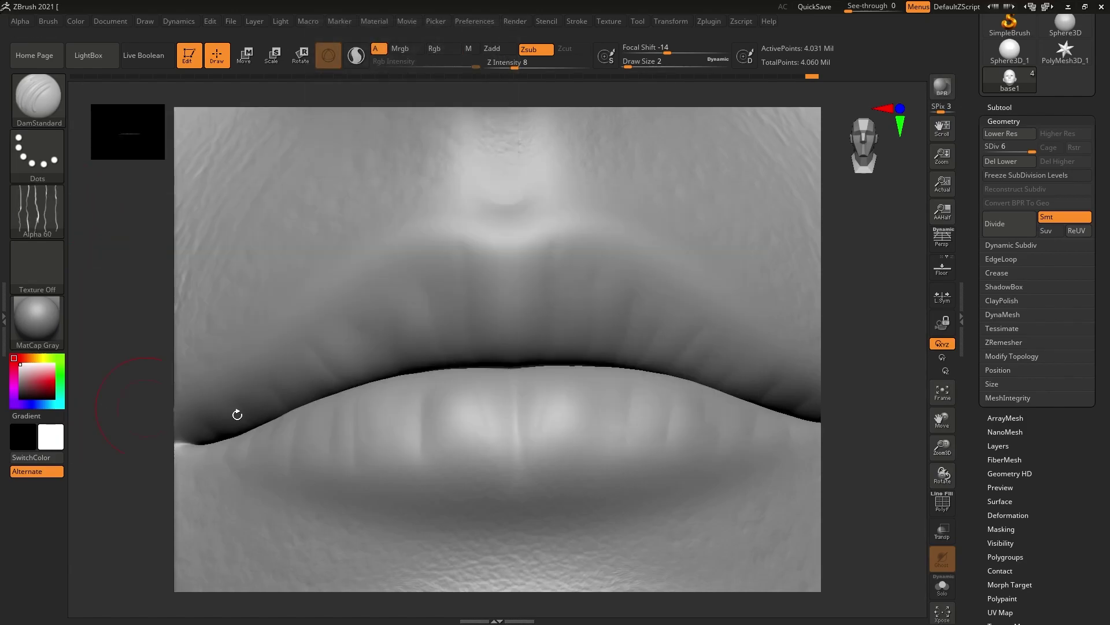
pyautogui.moveTo(533, 335); pyautogui.dragTo(555, 322, button='right')
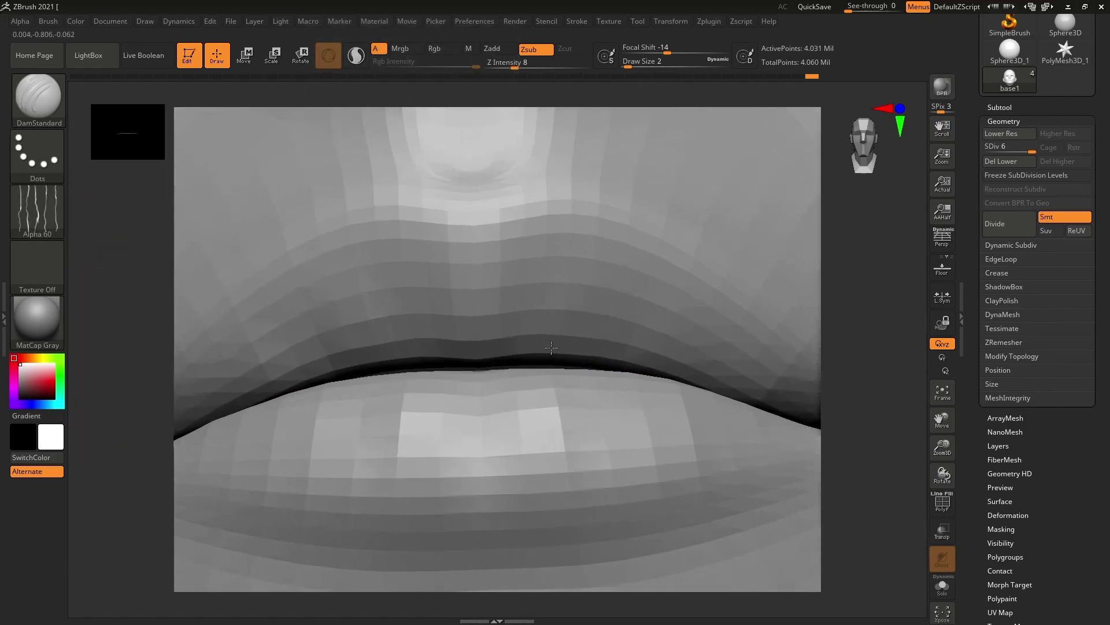
pyautogui.moveTo(531, 156); pyautogui.dragTo(531, 237)
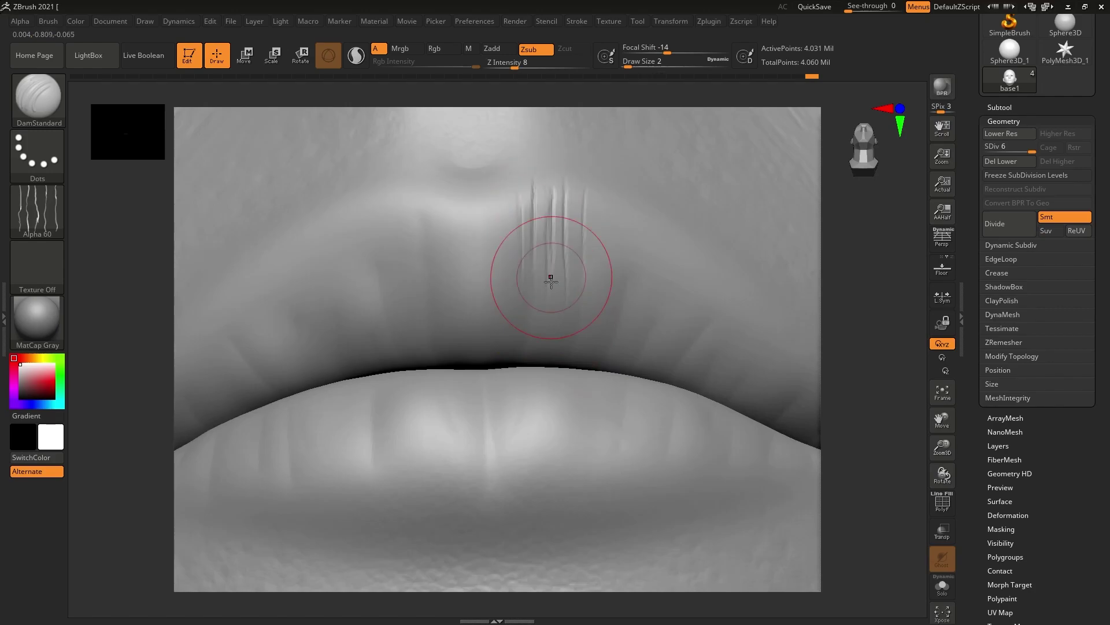
pyautogui.keyDown('shift'); pyautogui.moveTo(587, 280); pyautogui.dragTo(487, 110); pyautogui.keyUp('shift')
# - Tune DamStandard to Z Intensity 2 and Draw Size 3
pyautogui.moveTo(514, 69); pyautogui.dragTo(507, 68)
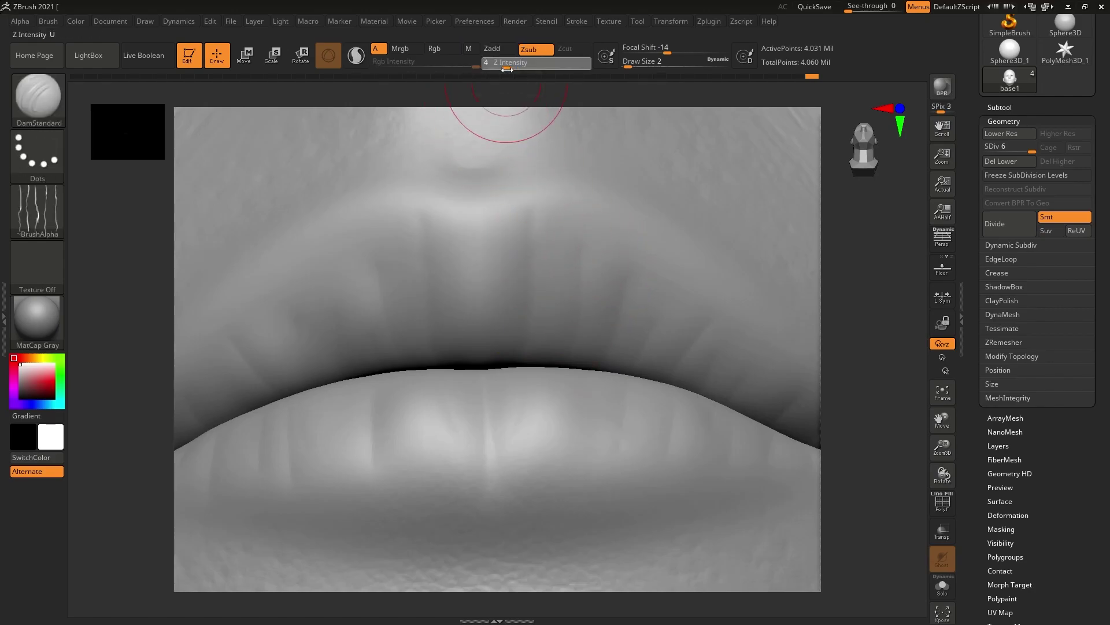
pyautogui.press('s')
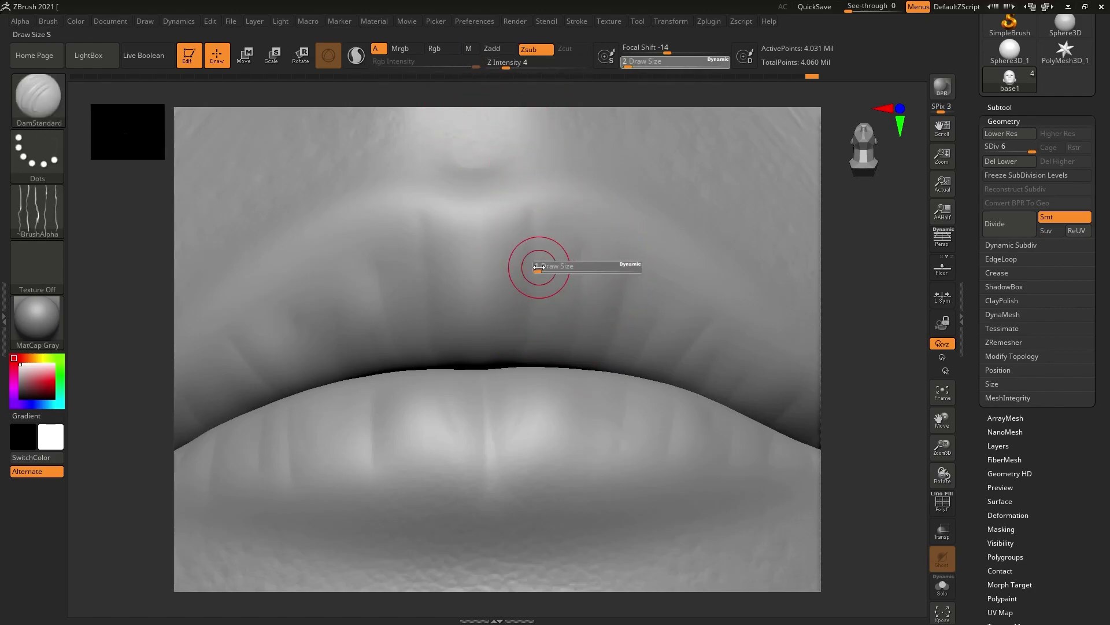
pyautogui.moveTo(567, 197); pyautogui.dragTo(552, 254)
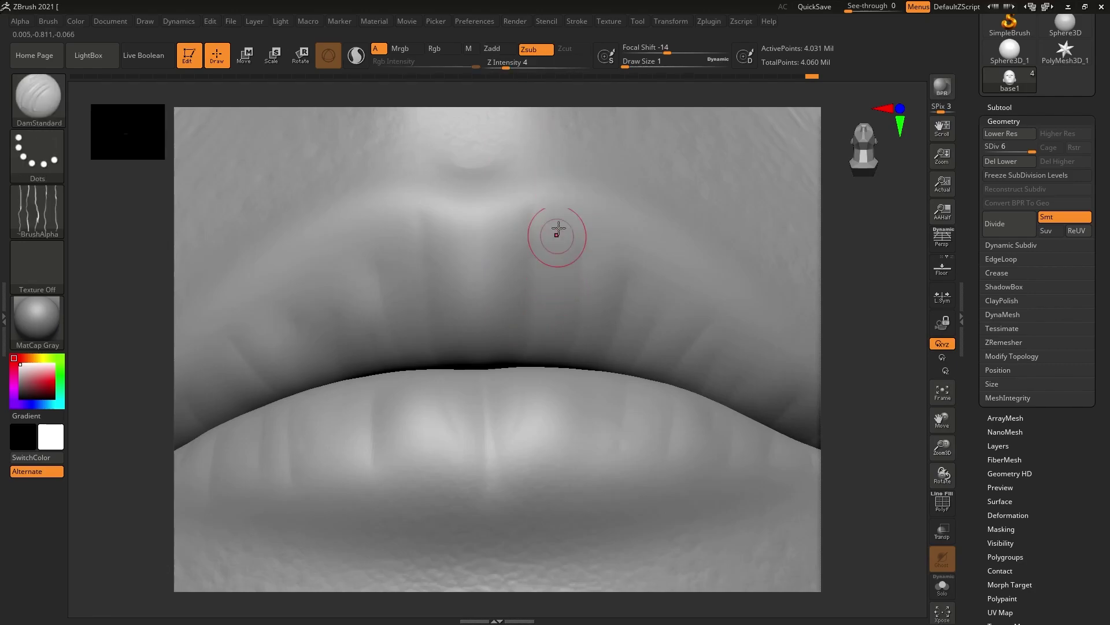
pyautogui.hotkey('ctrl', 'z')
pyautogui.click(517, 63)
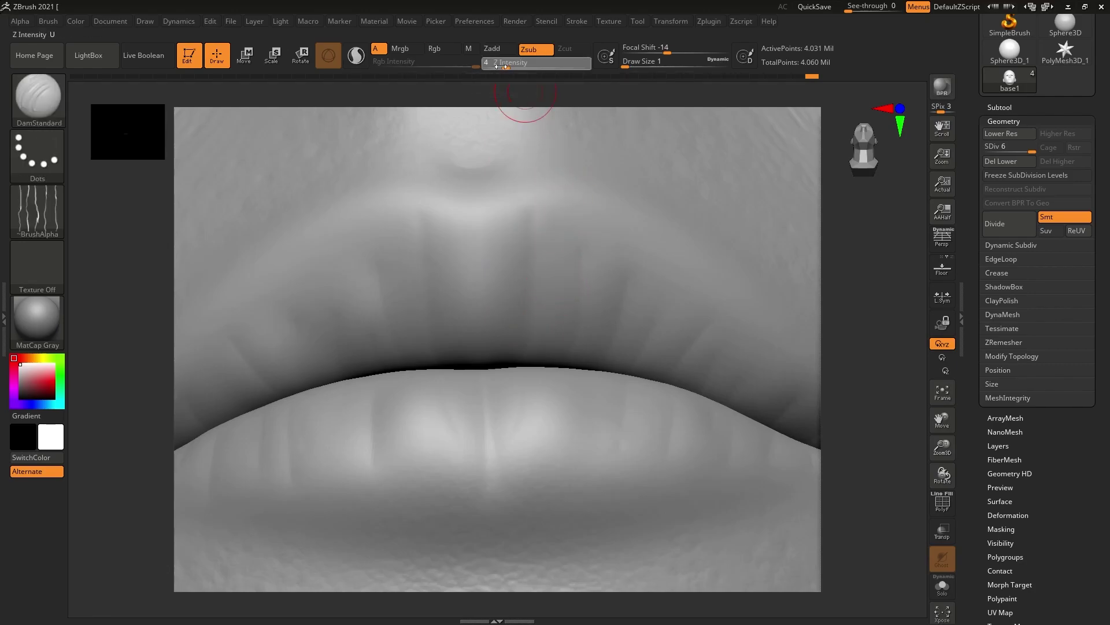
pyautogui.write('2')
pyautogui.press('Return')
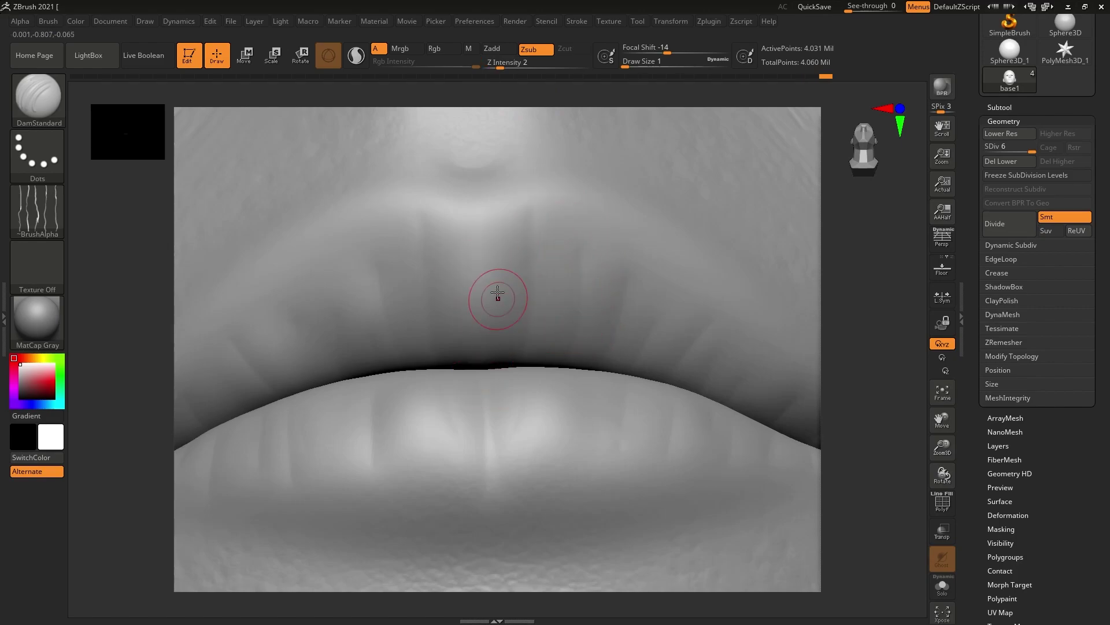
pyautogui.press('s')
pyautogui.moveTo(484, 285); pyautogui.dragTo(487, 286)
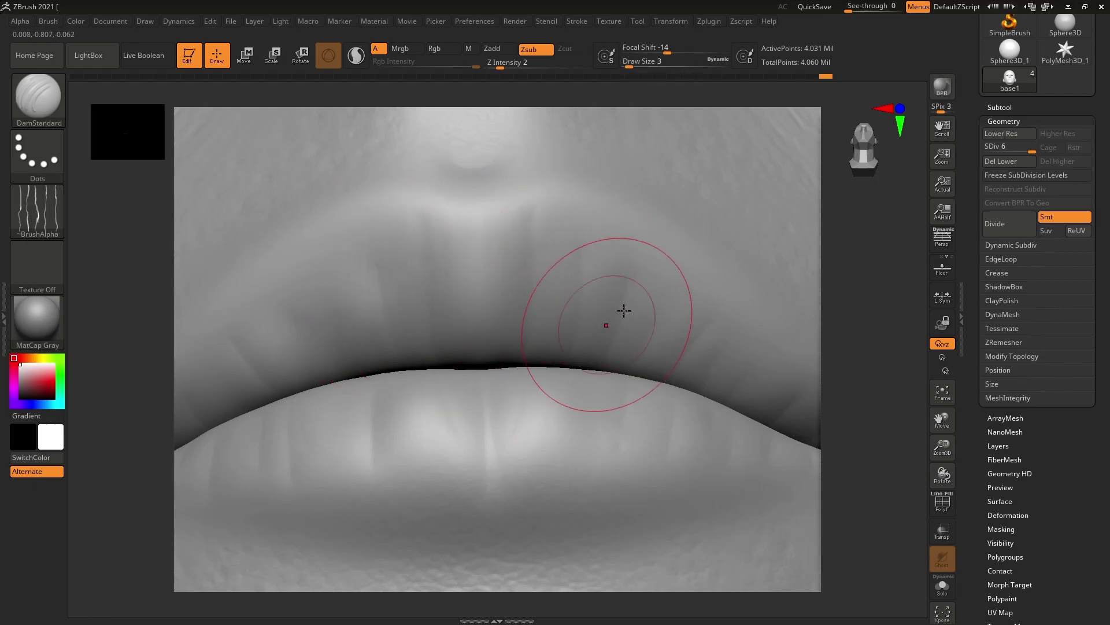
pyautogui.moveTo(692, 329); pyautogui.dragTo(605, 319, button='right')
# - Sculpt faint vertical lip lines along the lip seam while rotating around the mouth
pyautogui.rightClick(590, 289)
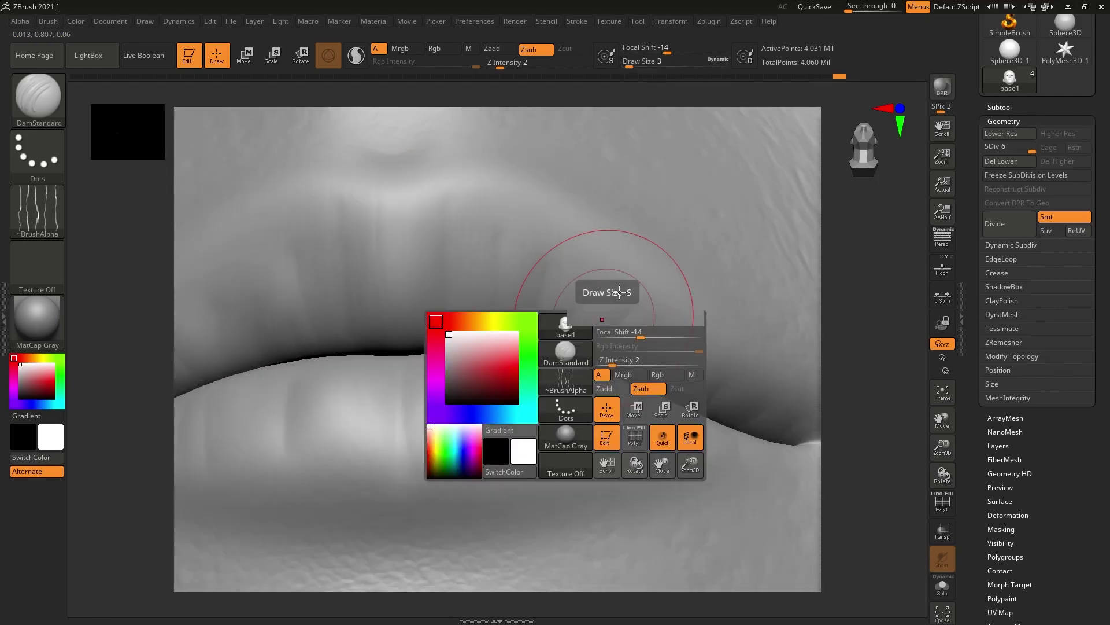
pyautogui.moveTo(675, 372); pyautogui.dragTo(746, 428)
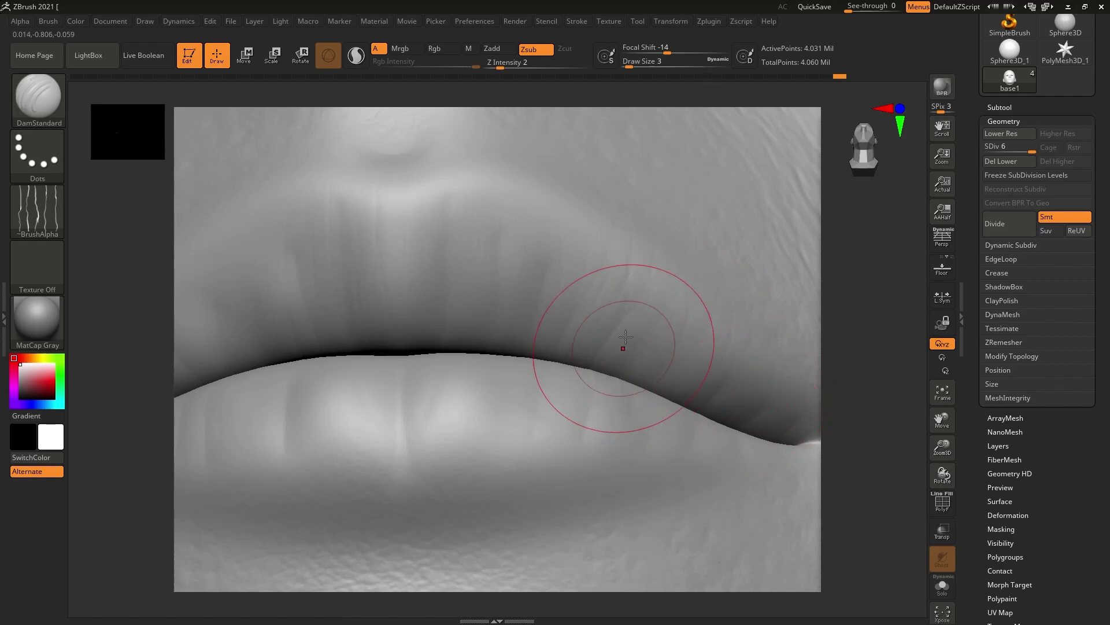
pyautogui.moveTo(478, 305)
pyautogui.mouseDown(button='right')
pyautogui.moveTo(639, 266)
pyautogui.moveTo(540, 267)
pyautogui.mouseUp(button='right')
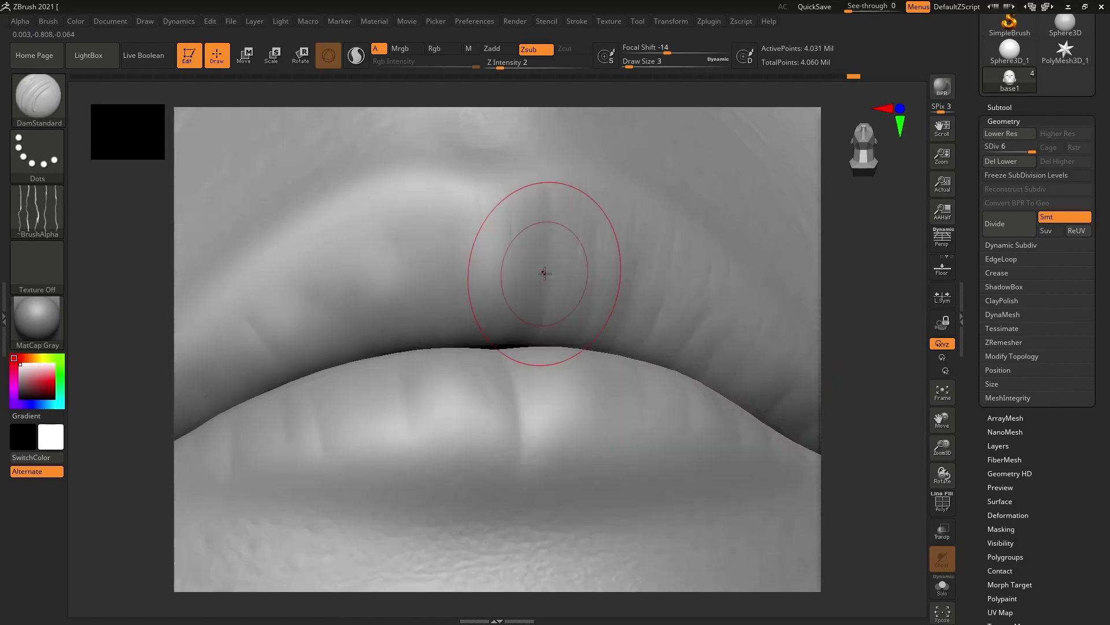
pyautogui.moveTo(342, 285)
pyautogui.mouseDown(button='right')
pyautogui.moveTo(496, 267)
pyautogui.moveTo(426, 224)
pyautogui.mouseUp(button='right')
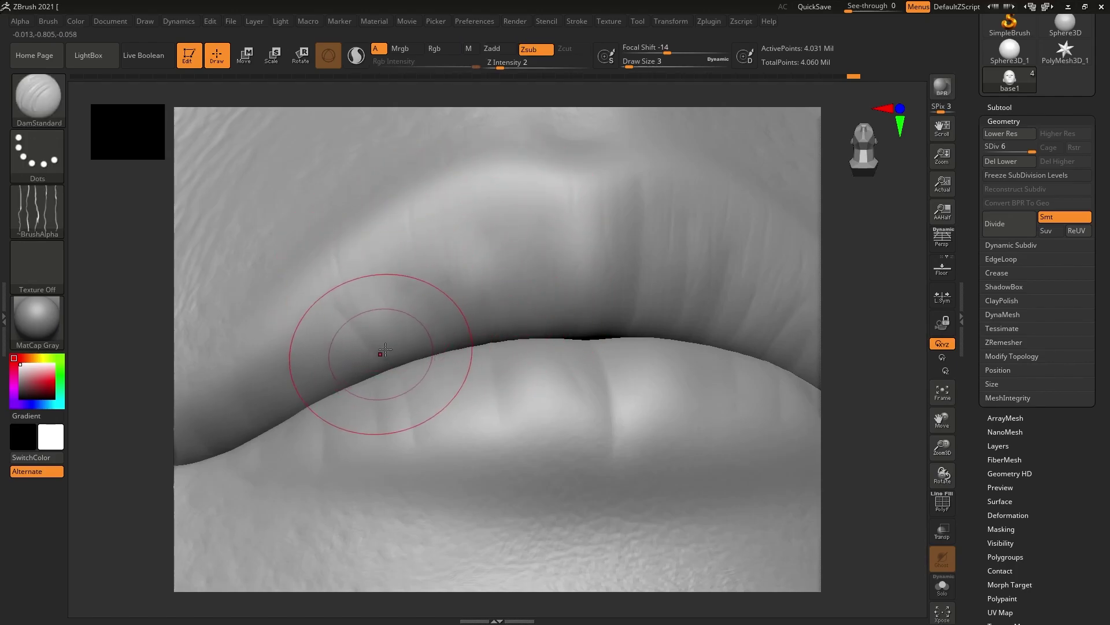
pyautogui.moveTo(377, 355); pyautogui.dragTo(501, 262, button='right')
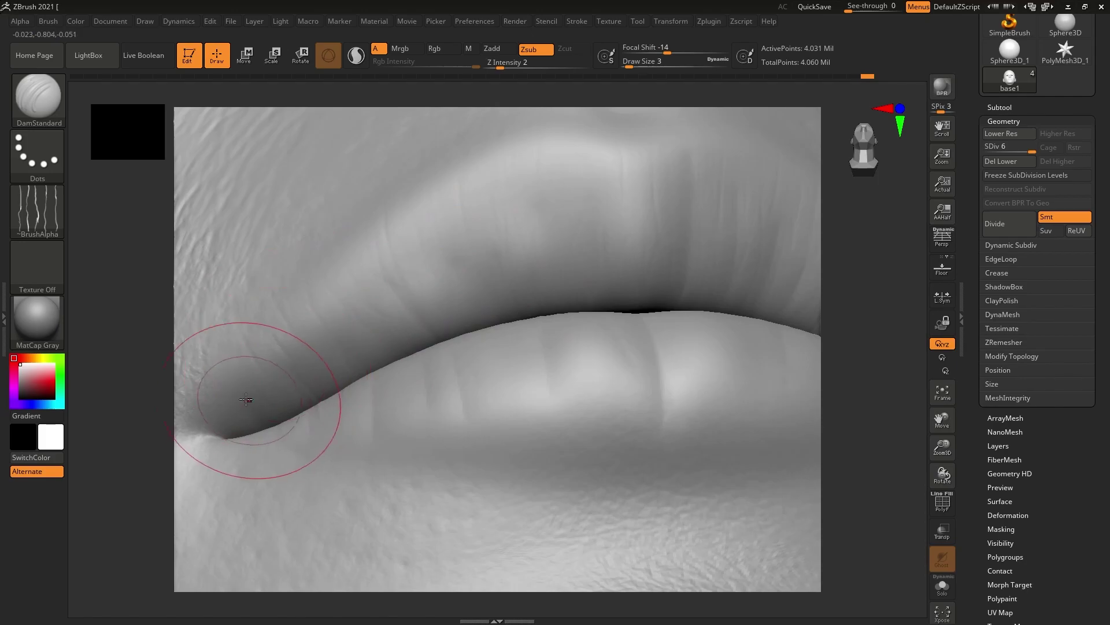
pyautogui.moveTo(249, 397)
pyautogui.mouseDown(button='right')
pyautogui.moveTo(409, 345)
pyautogui.moveTo(364, 367)
pyautogui.mouseUp(button='right')
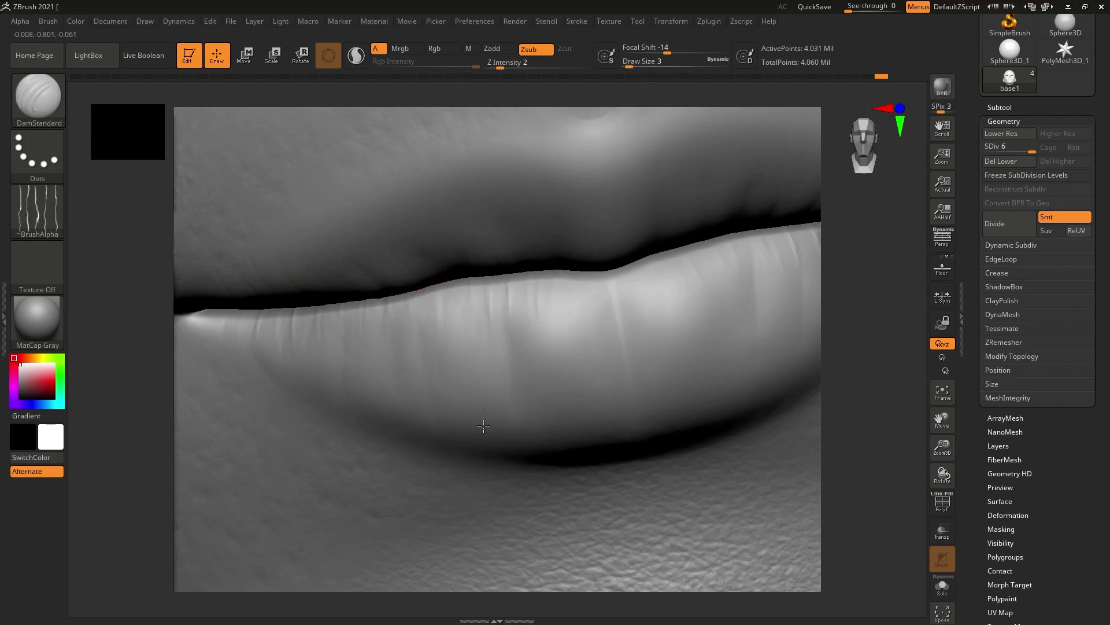
pyautogui.moveTo(483, 426); pyautogui.dragTo(495, 413, button='right')
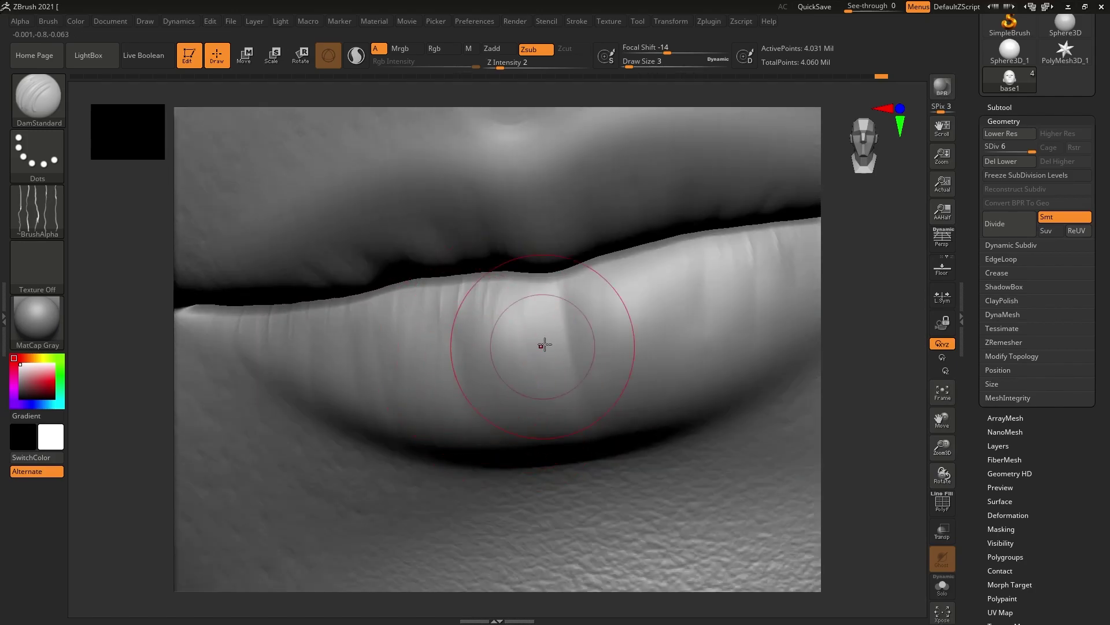
# - Try a stroke near the lower-lip corner, undo it, and turn toward the nose
pyautogui.moveTo(544, 344); pyautogui.dragTo(607, 400, button='right')
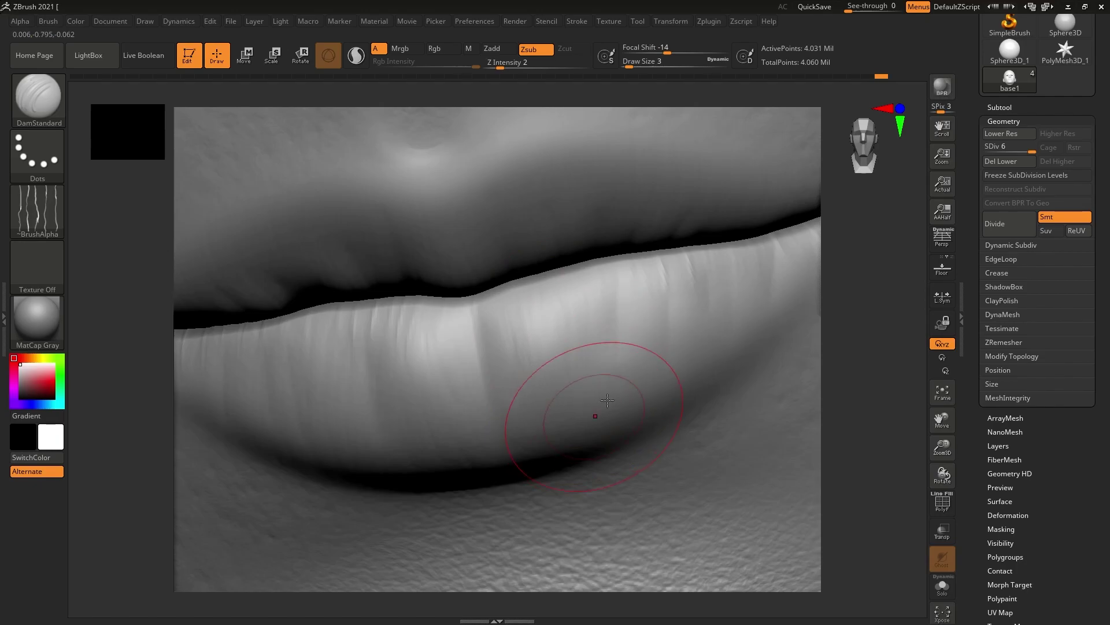
pyautogui.moveTo(703, 352); pyautogui.dragTo(558, 331, button='right')
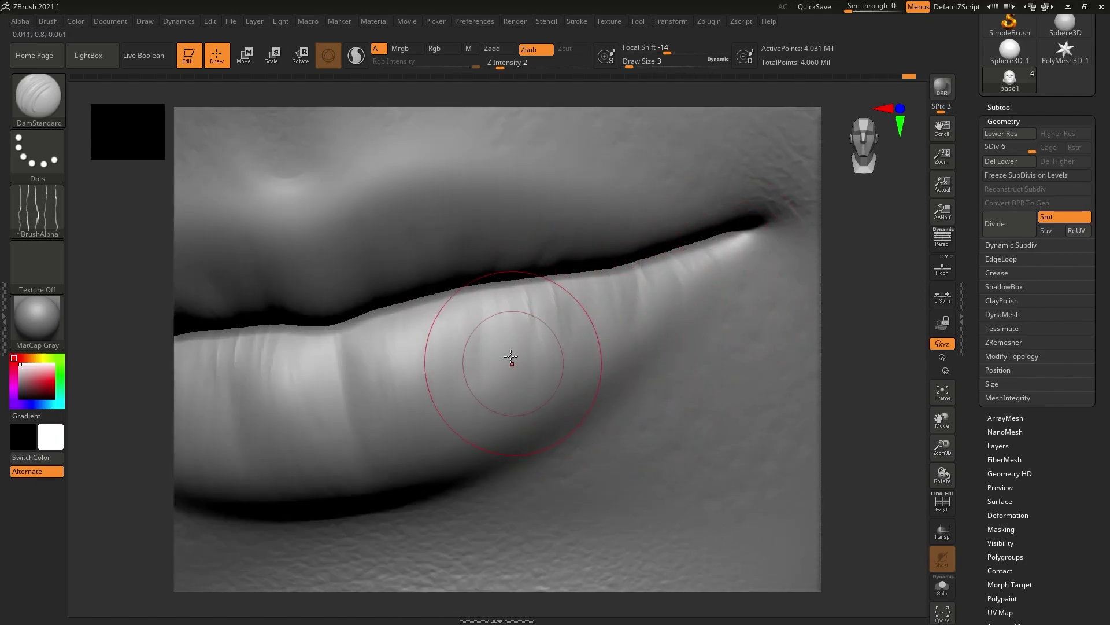
pyautogui.moveTo(488, 270); pyautogui.dragTo(483, 246, button='right')
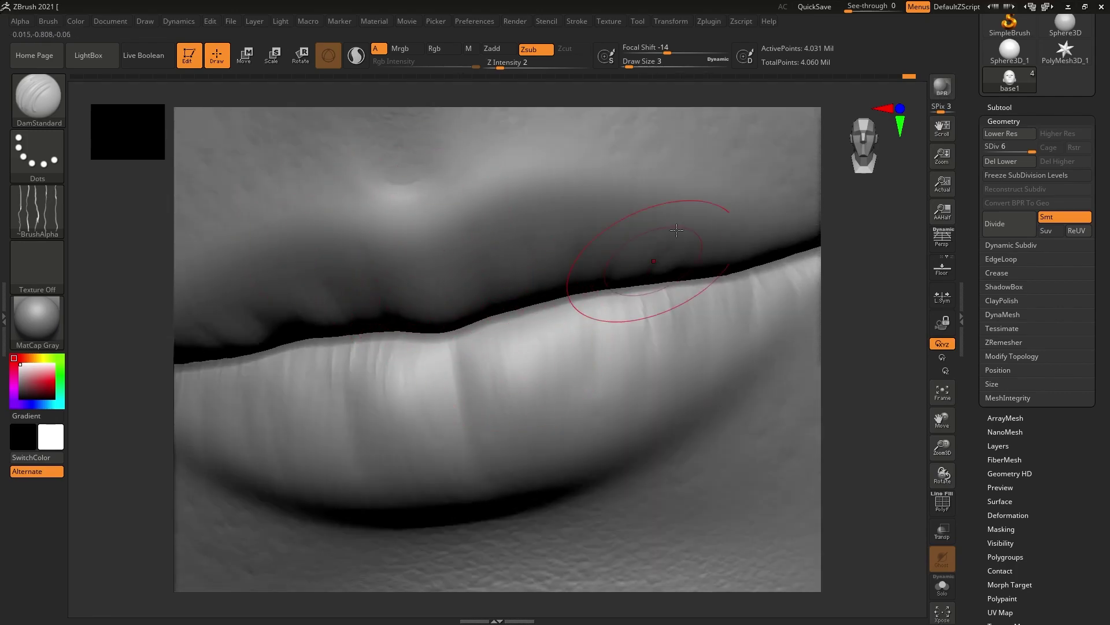
pyautogui.moveTo(595, 285); pyautogui.dragTo(588, 257, button='right')
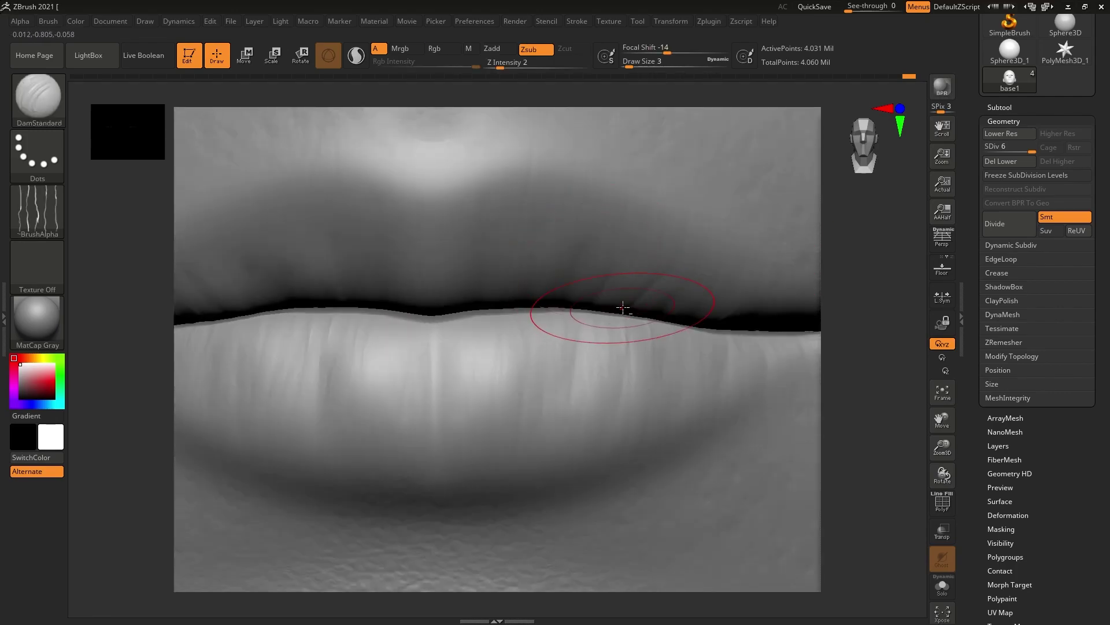
pyautogui.keyDown('alt'); pyautogui.moveTo(607, 301); pyautogui.dragTo(610, 242, button='right'); pyautogui.keyUp('alt')
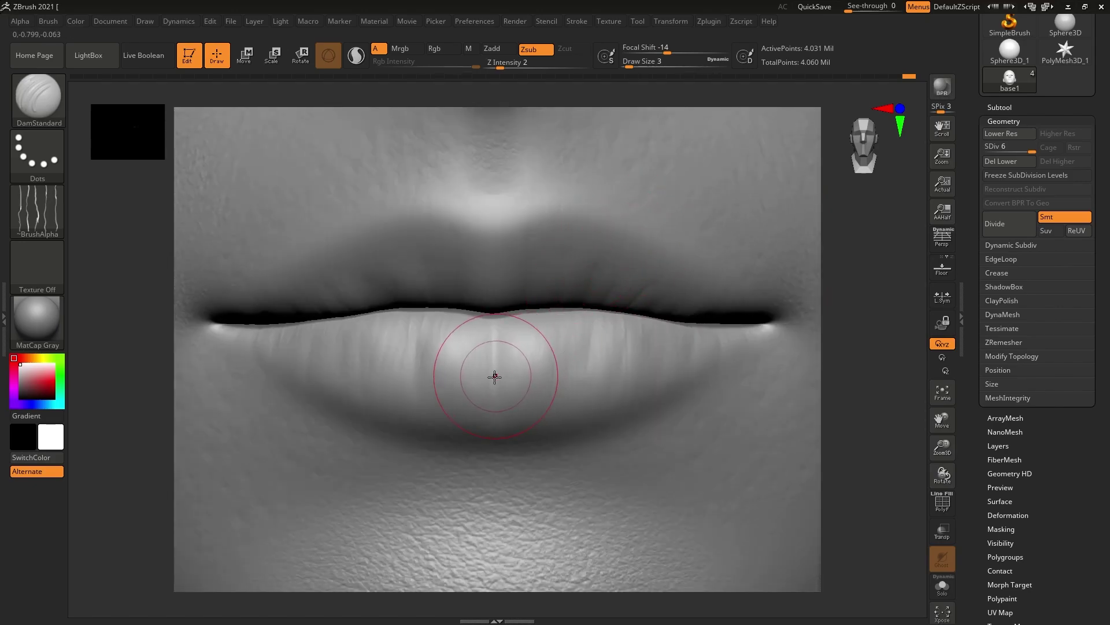
pyautogui.moveTo(747, 355); pyautogui.dragTo(732, 379)
pyautogui.hotkey('ctrl', 'z')
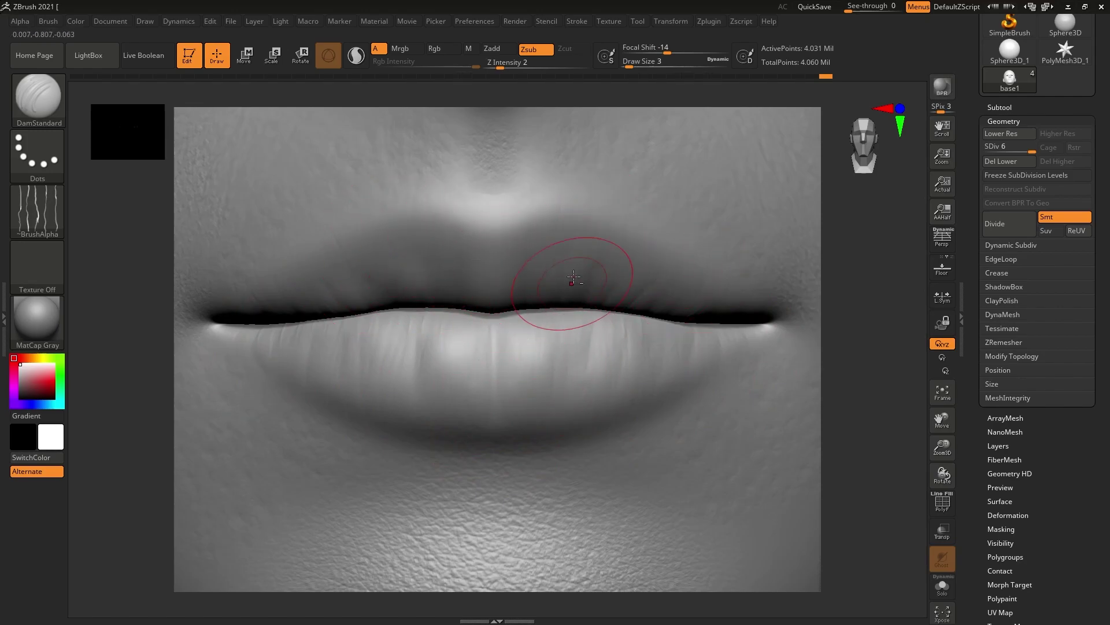
pyautogui.moveTo(570, 283); pyautogui.dragTo(533, 319, button='right')
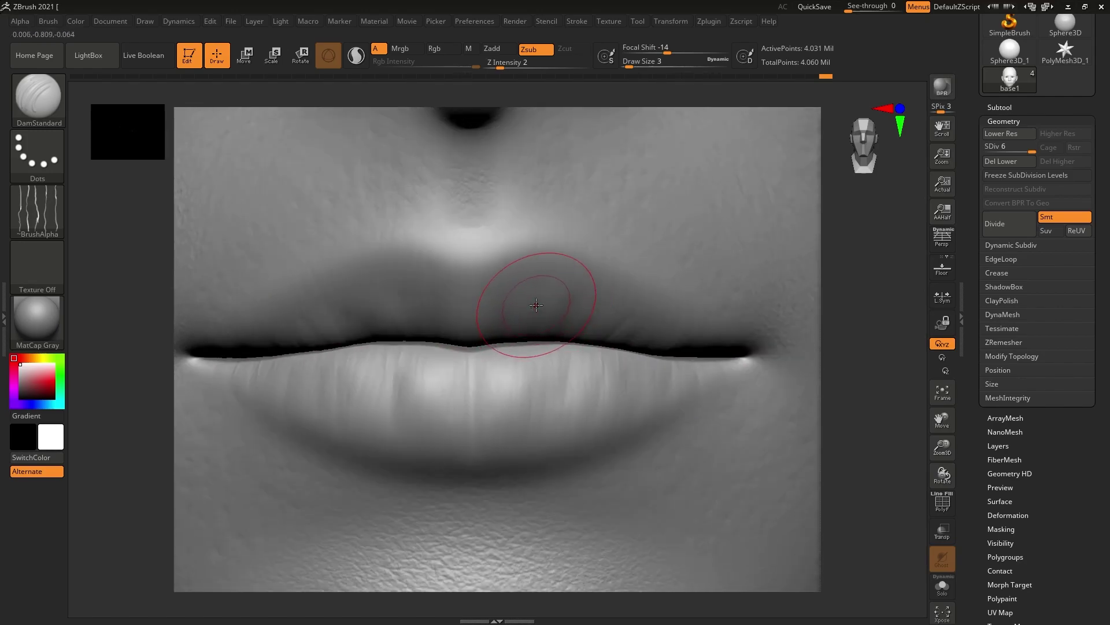
# - Try Alpha 39, then settle on Alpha 01 as the brush alpha
pyautogui.click(50, 207)
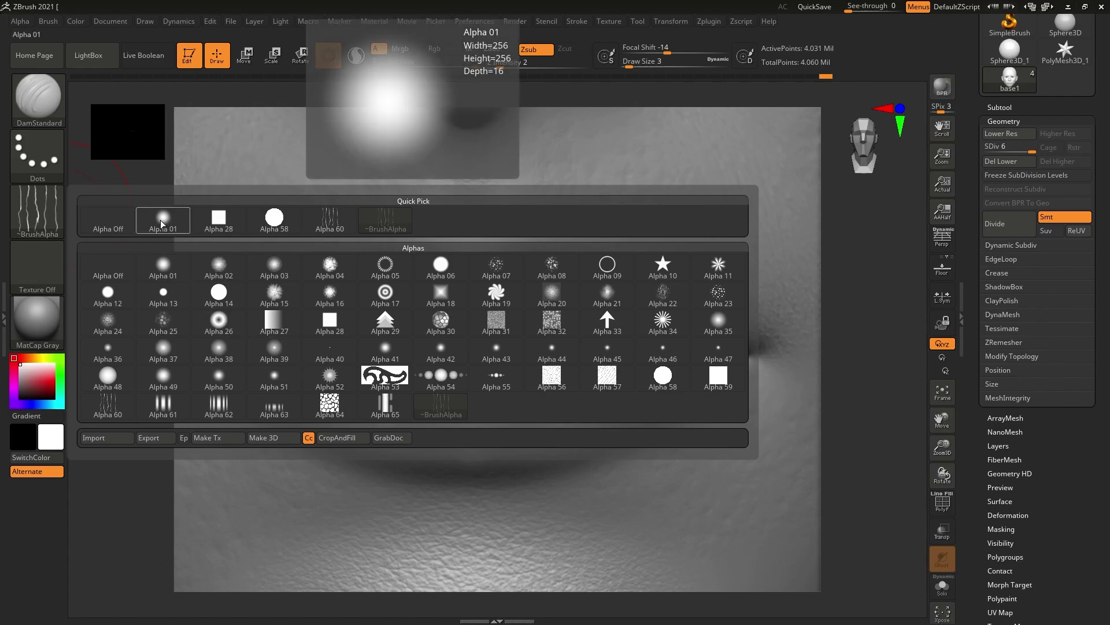
pyautogui.click(275, 350)
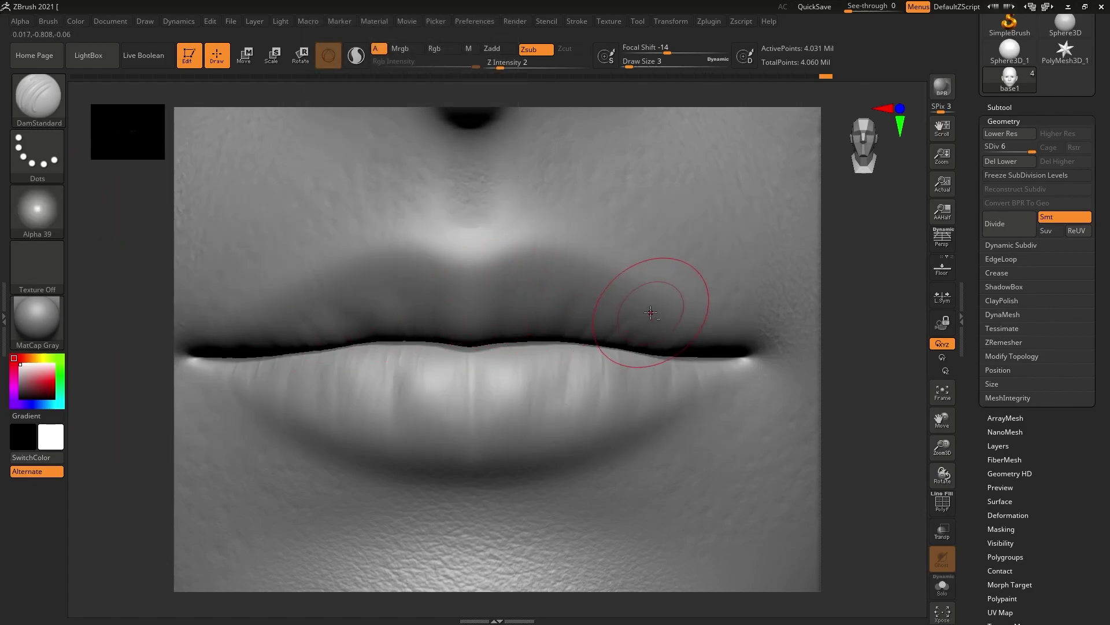
pyautogui.click(58, 209)
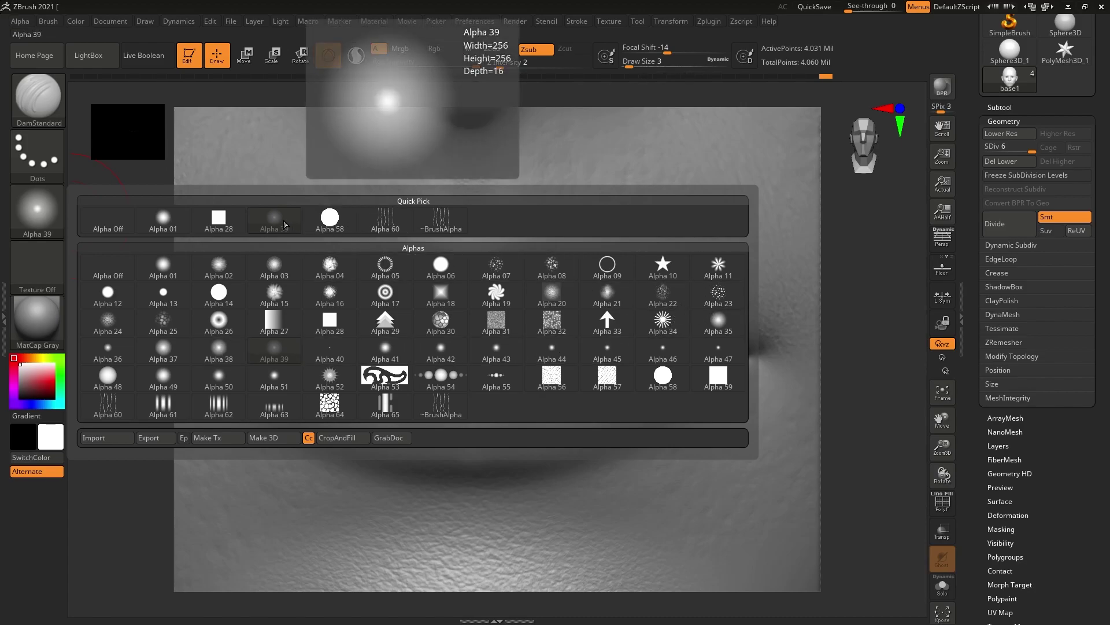
pyautogui.click(163, 219)
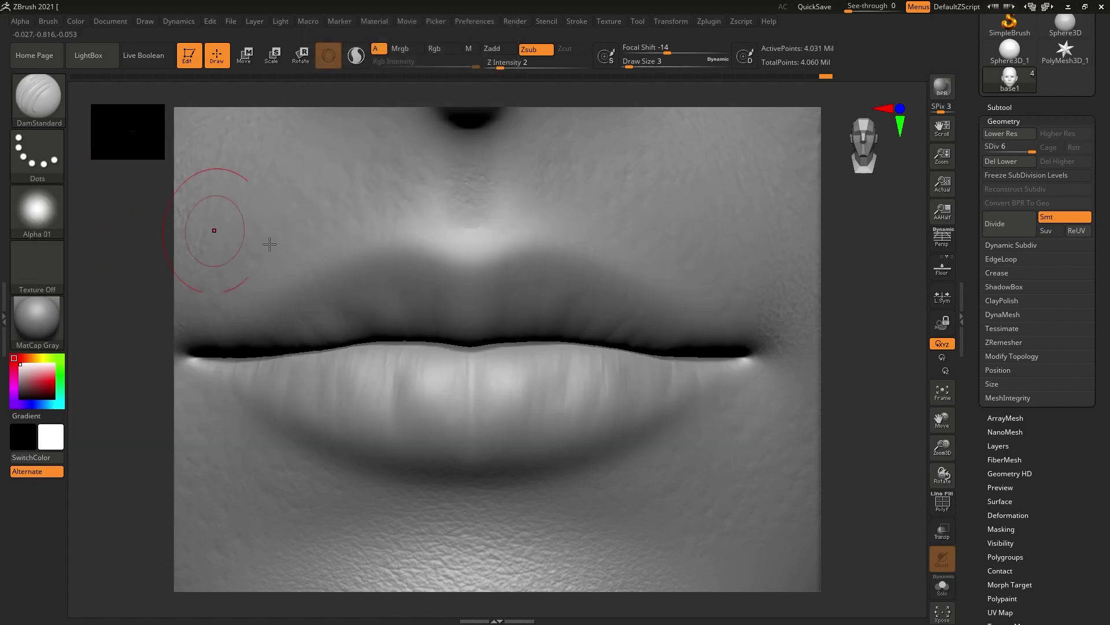
pyautogui.moveTo(651, 315); pyautogui.dragTo(649, 320, button='right')
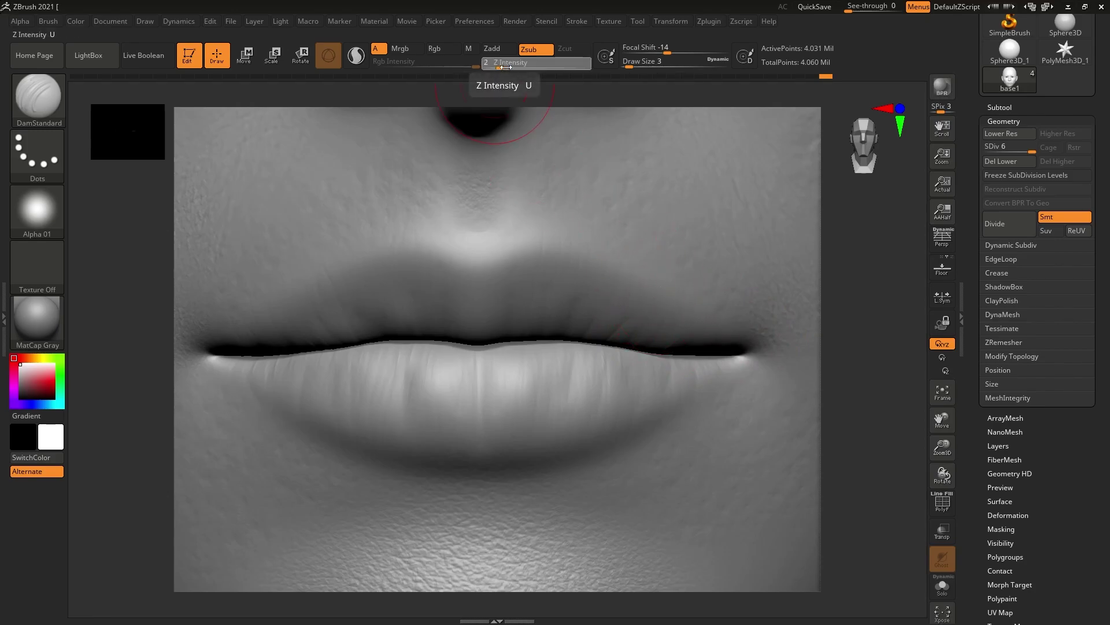
# - Set Z Intensity 10 and Draw Size 2, deepen the cupid's bow and shape the right mouth corner
pyautogui.write('7')
pyautogui.moveTo(517, 68); pyautogui.dragTo(520, 67)
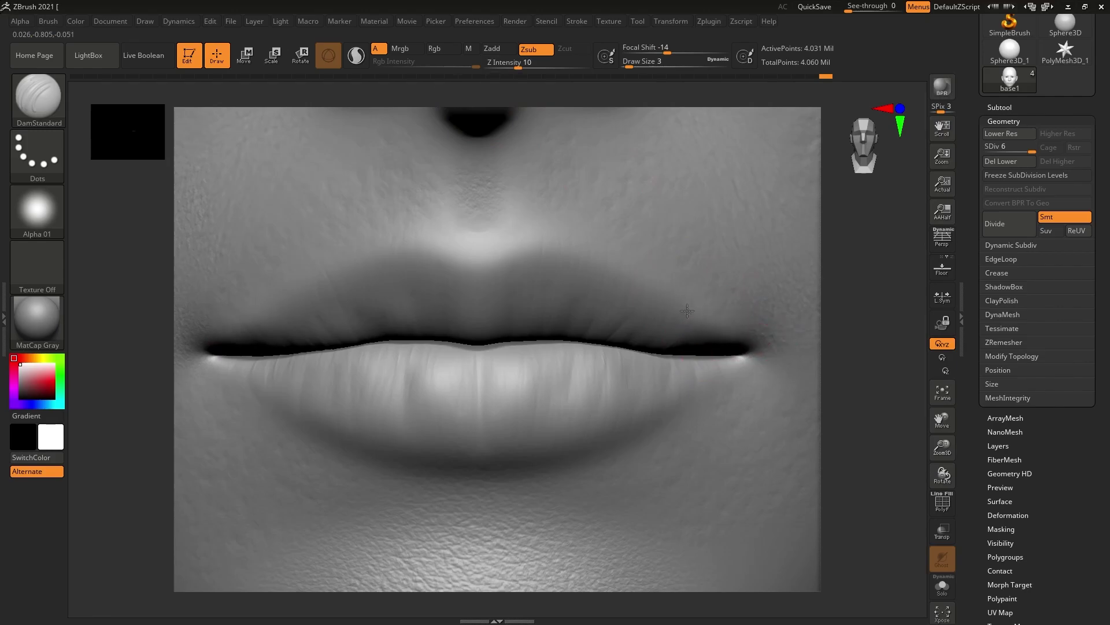
pyautogui.keyDown('shift'); pyautogui.moveTo(679, 318); pyautogui.dragTo(720, 327); pyautogui.keyUp('shift')
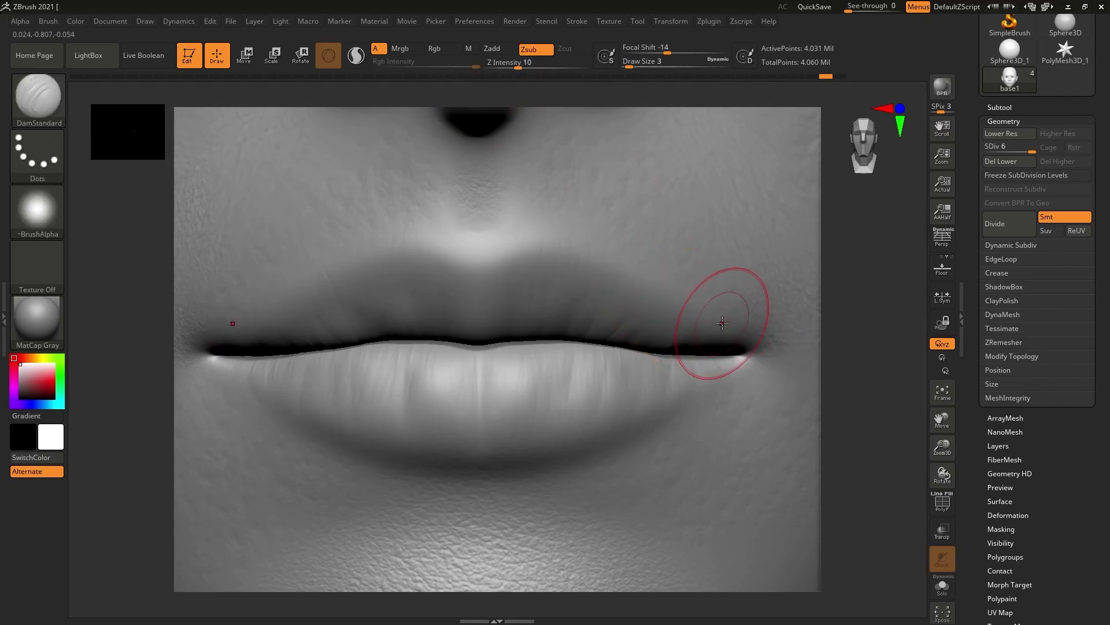
pyautogui.write('s2')
pyautogui.press('Return')
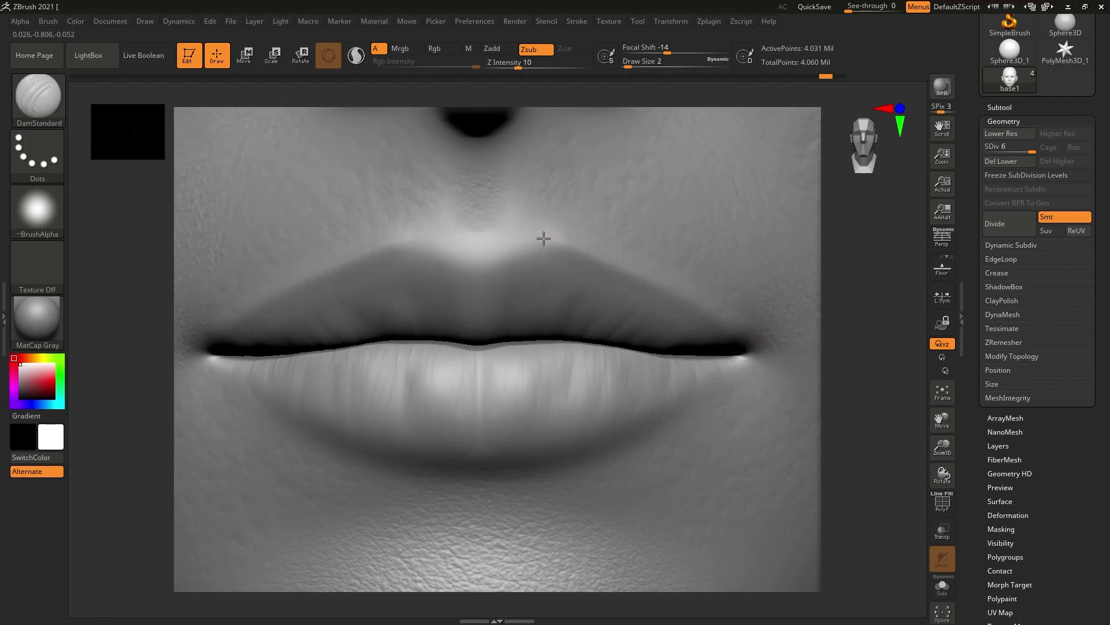
pyautogui.moveTo(544, 238); pyautogui.dragTo(479, 254)
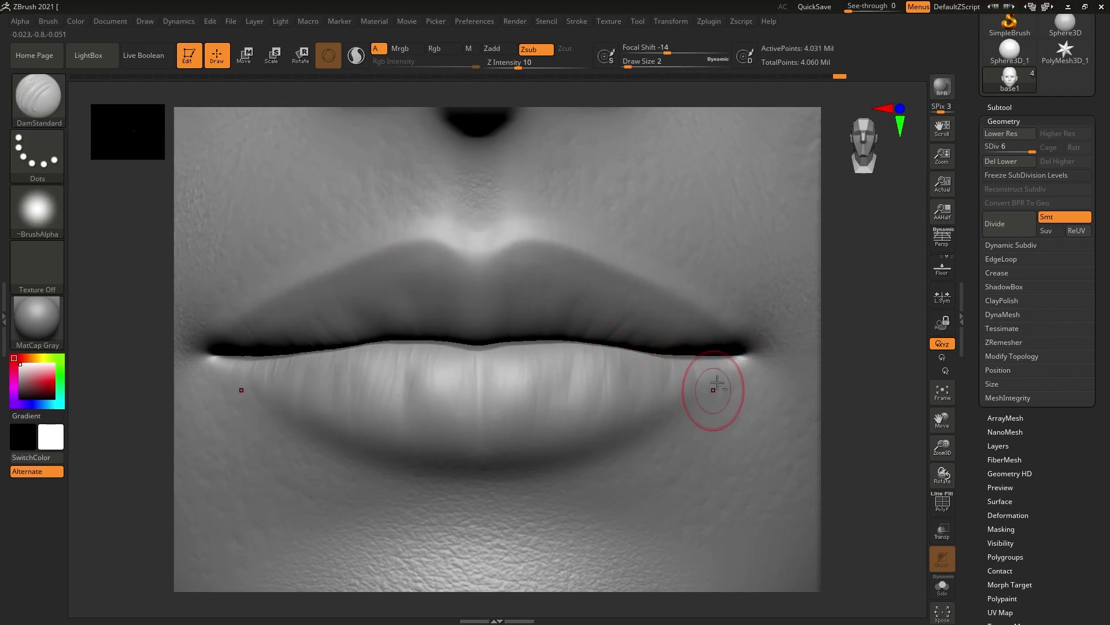
pyautogui.moveTo(717, 383); pyautogui.dragTo(736, 368)
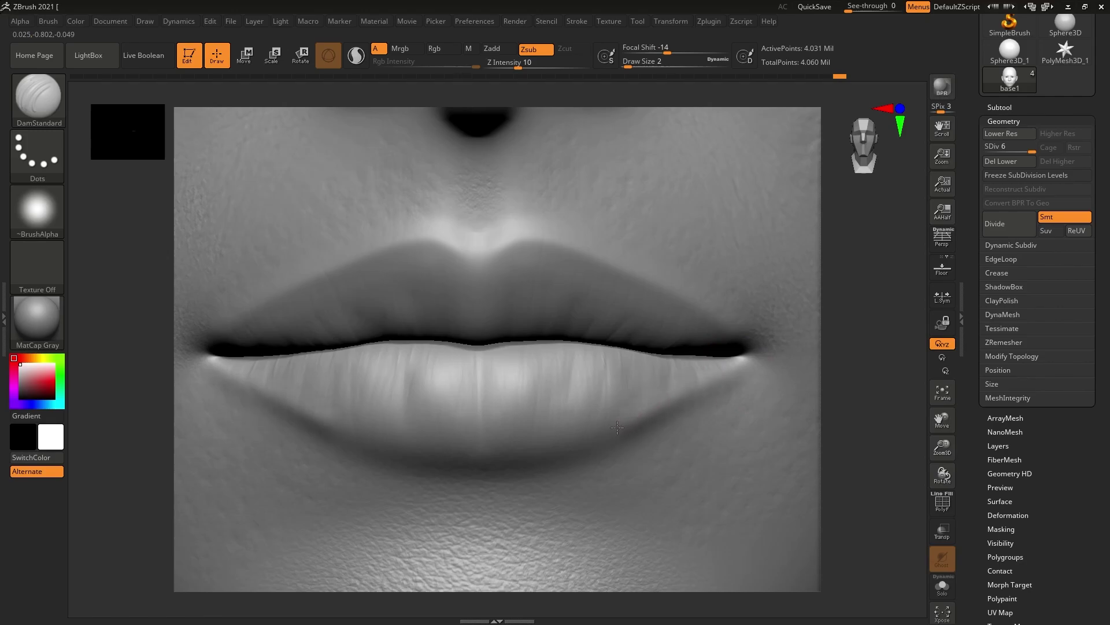
# - Carve and soften a crease under the lower lip, lowering Z Intensity to 7
pyautogui.moveTo(617, 427)
pyautogui.mouseDown()
pyautogui.moveTo(593, 448)
pyautogui.moveTo(549, 454)
pyautogui.moveTo(435, 449)
pyautogui.mouseUp()
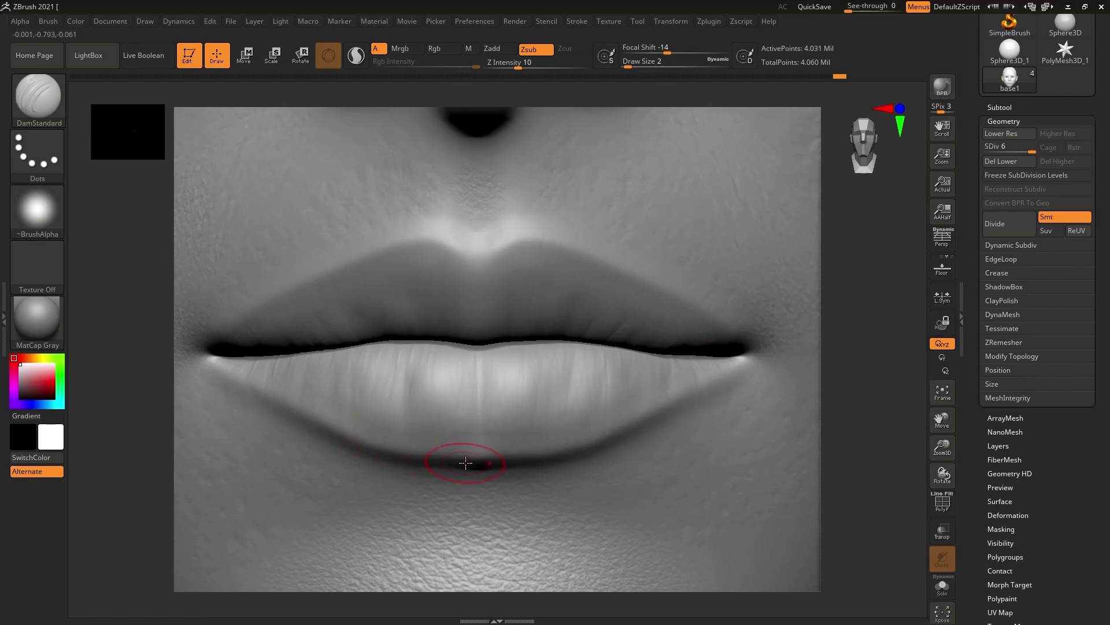
pyautogui.moveTo(546, 441)
pyautogui.keyDown('ctrl'); pyautogui.mouseDown(button='right')
pyautogui.moveTo(570, 459)
pyautogui.moveTo(590, 441)
pyautogui.moveTo(462, 446)
pyautogui.mouseUp(button='right'); pyautogui.keyUp('ctrl')
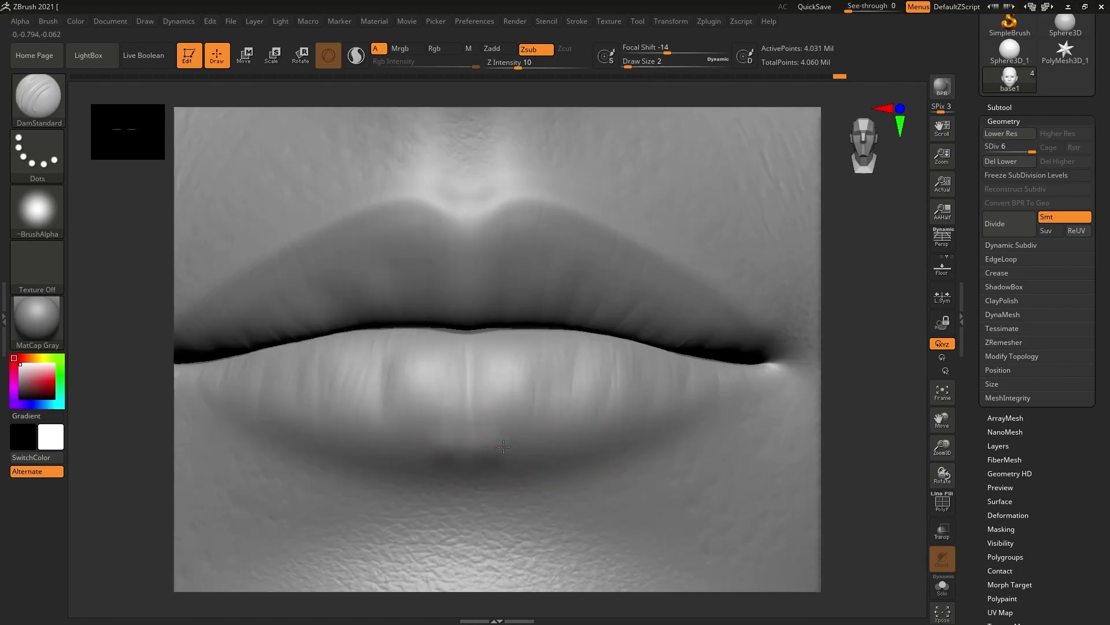
pyautogui.keyDown('shift'); pyautogui.moveTo(550, 454); pyautogui.dragTo(439, 451); pyautogui.keyUp('shift')
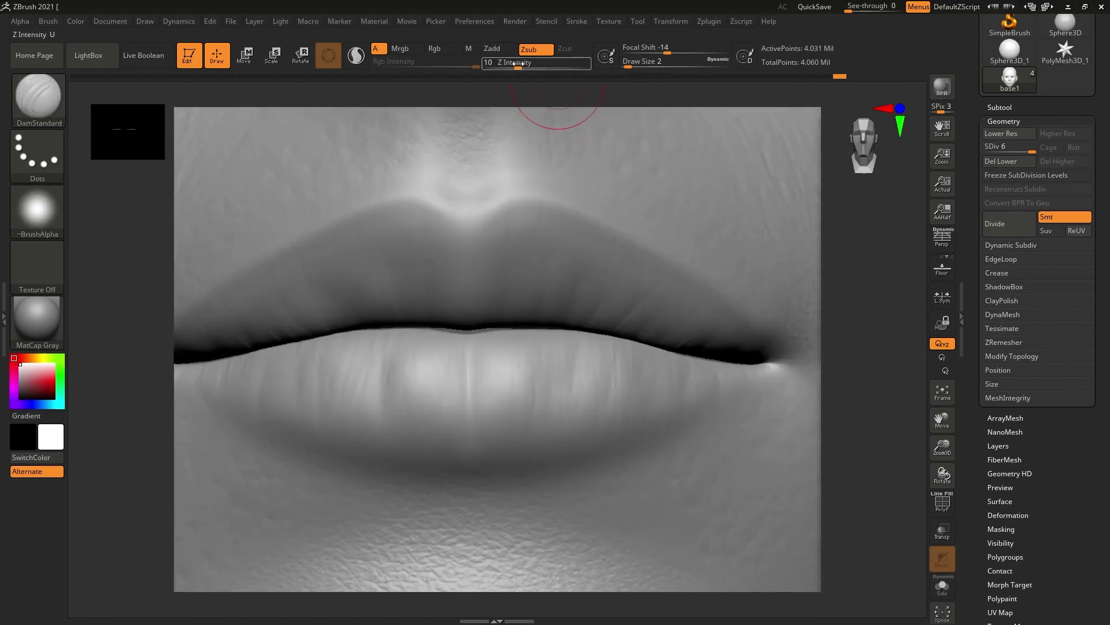
pyautogui.moveTo(518, 67); pyautogui.dragTo(514, 67)
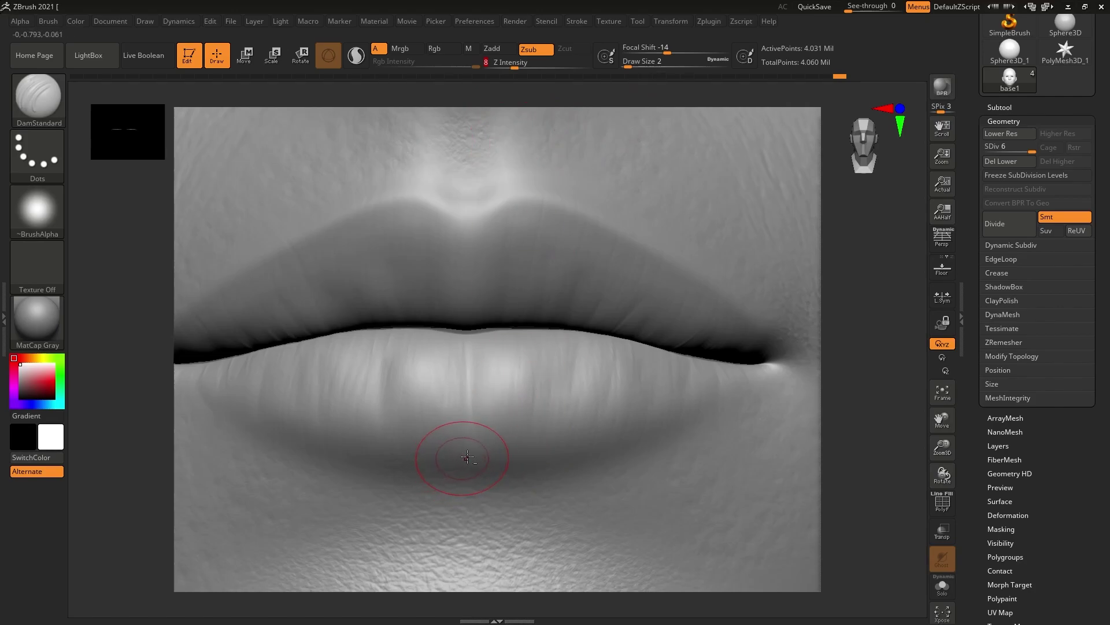
pyautogui.keyDown('shift'); pyautogui.moveTo(515, 458); pyautogui.dragTo(471, 458); pyautogui.keyUp('shift')
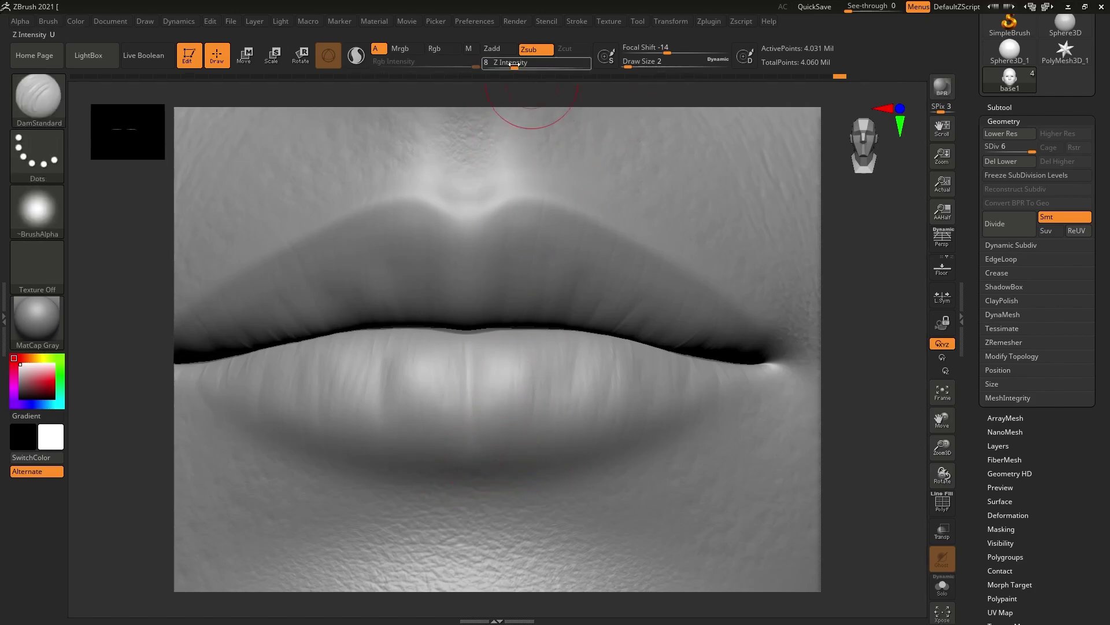
pyautogui.moveTo(514, 66); pyautogui.dragTo(512, 66)
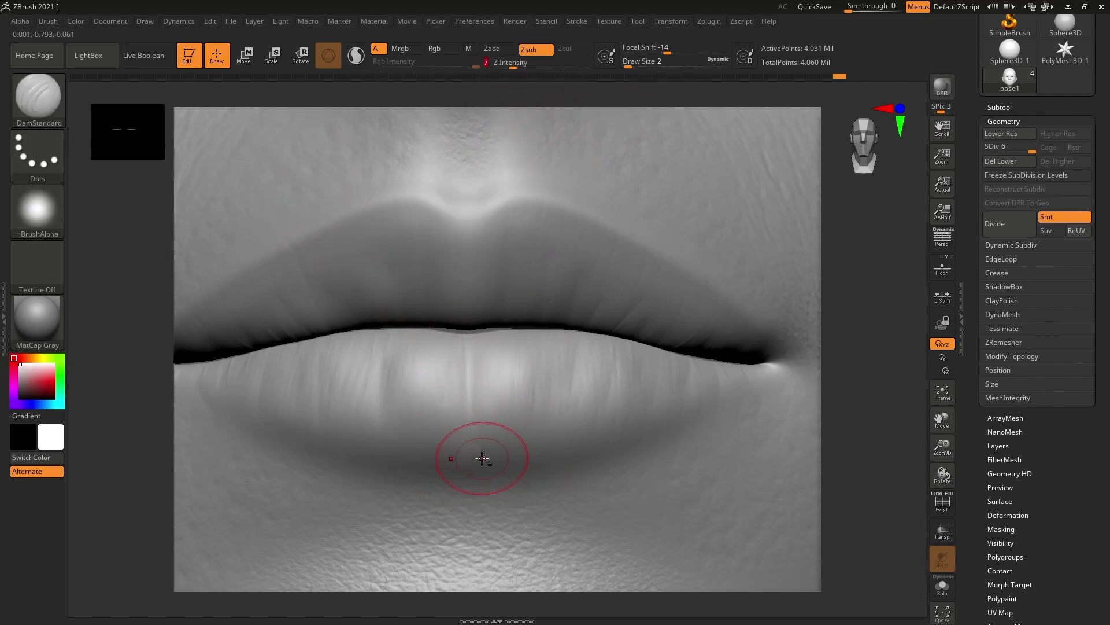
pyautogui.click(41, 217)
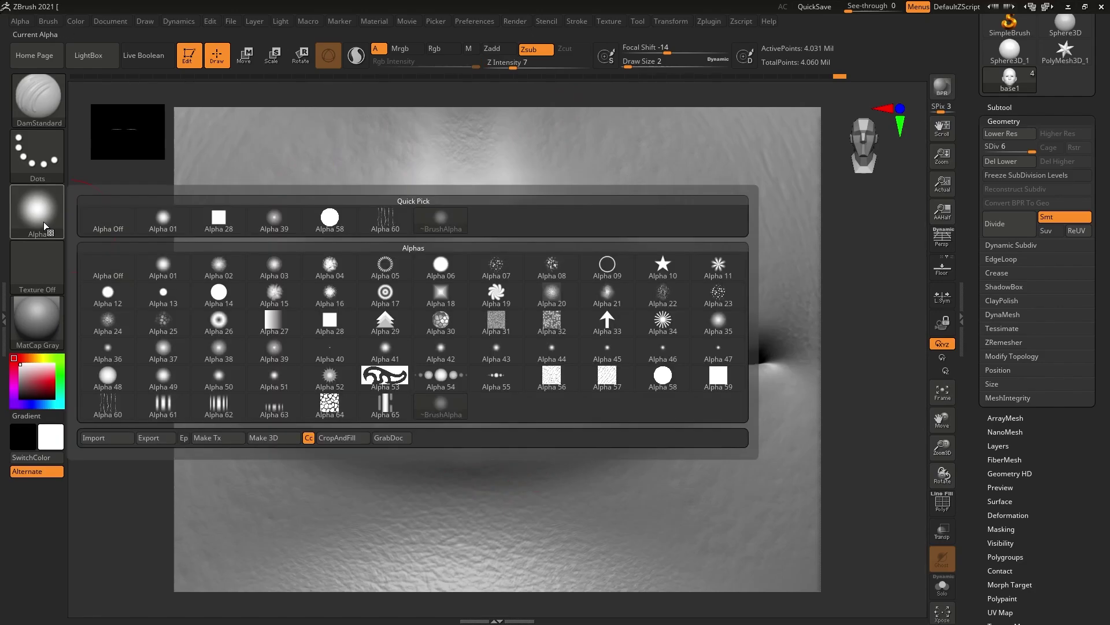
pyautogui.moveTo(385, 295)
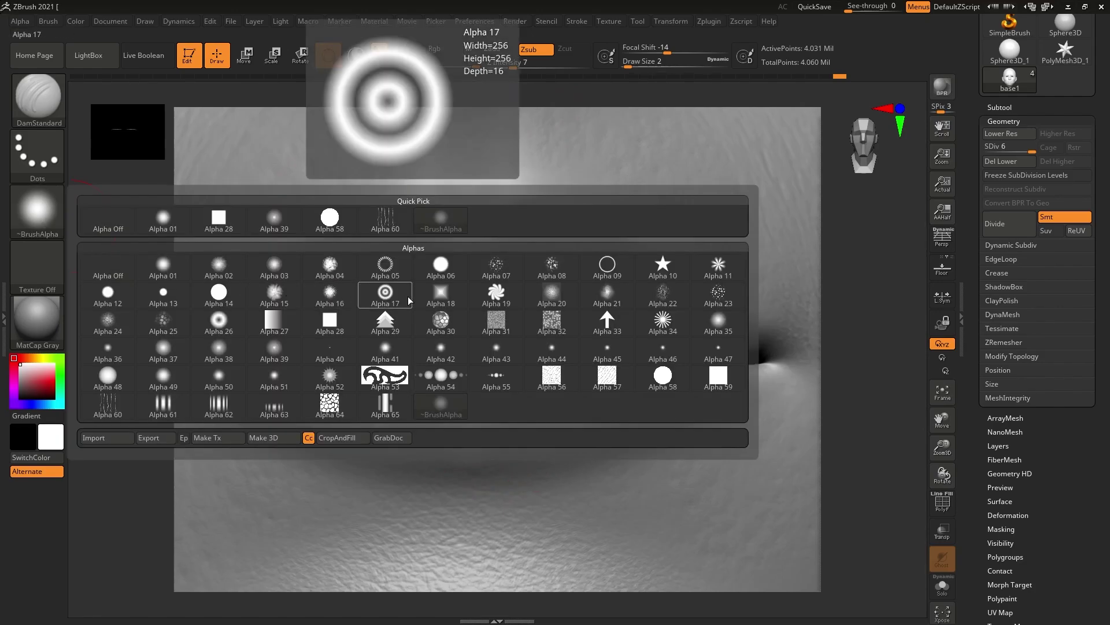
# - Switch to Alpha 41, smooth and deepen the crease under the lower lip, then frame the face
pyautogui.click(390, 347)
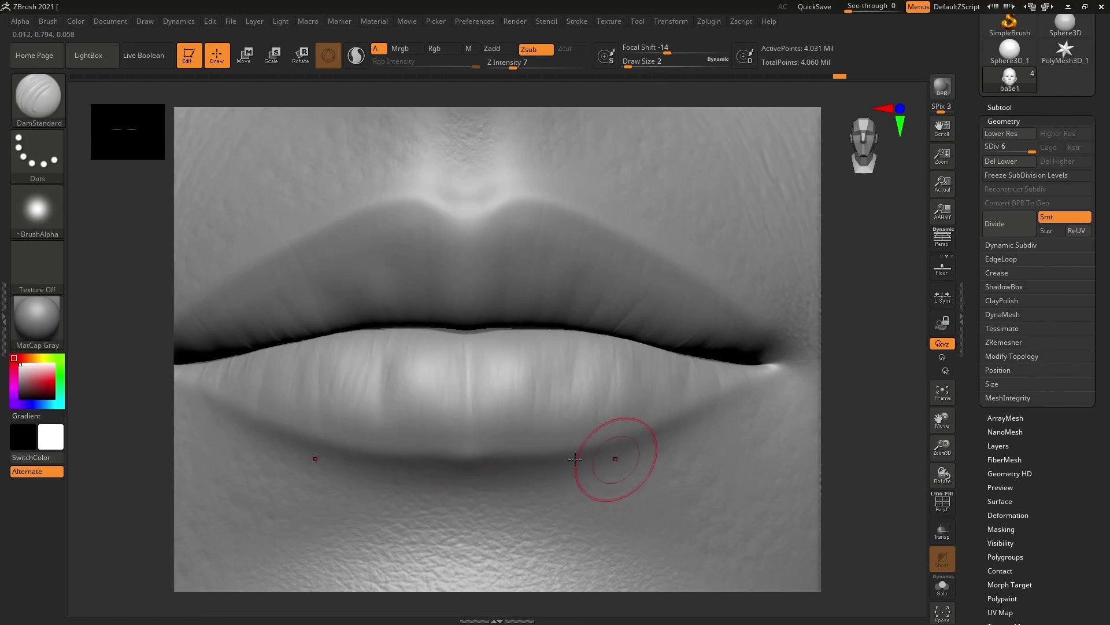
pyautogui.keyDown('shift'); pyautogui.moveTo(463, 451); pyautogui.dragTo(471, 464); pyautogui.keyUp('shift')
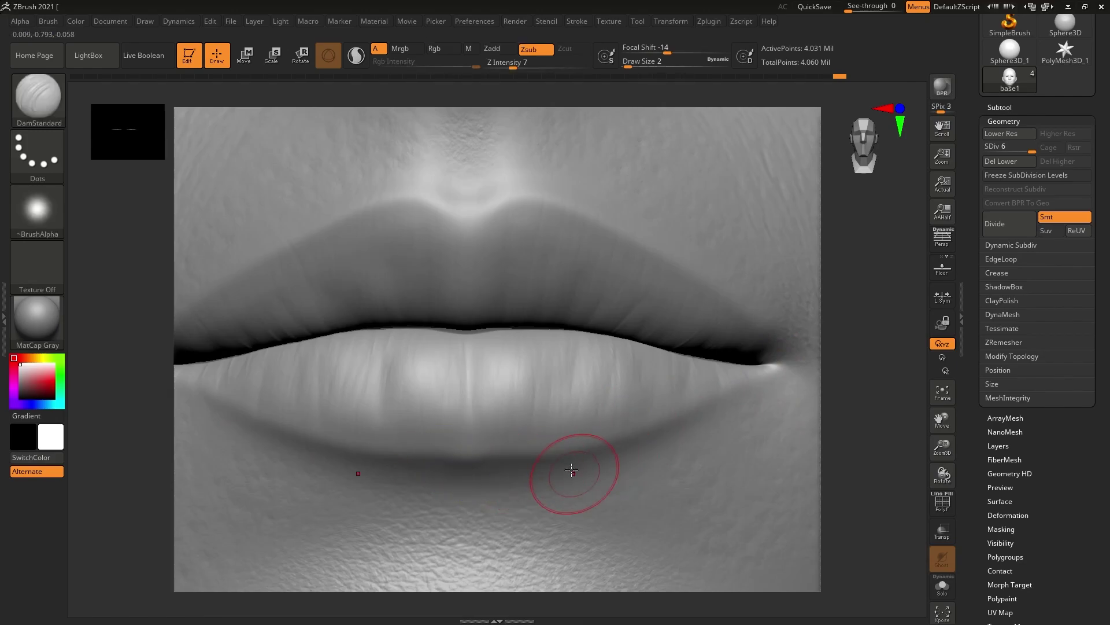
pyautogui.moveTo(571, 470)
pyautogui.mouseDown()
pyautogui.moveTo(590, 463)
pyautogui.moveTo(555, 466)
pyautogui.moveTo(719, 426)
pyautogui.moveTo(649, 439)
pyautogui.moveTo(776, 382)
pyautogui.moveTo(749, 392)
pyautogui.mouseUp()
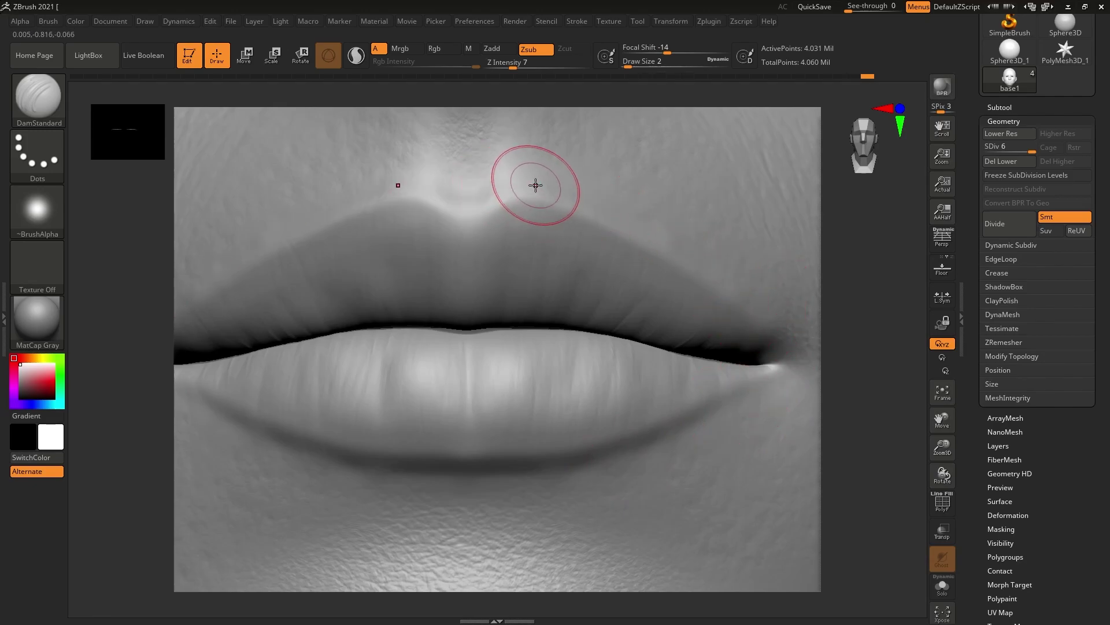
pyautogui.moveTo(645, 278)
pyautogui.keyDown('ctrl'); pyautogui.mouseDown(button='right')
pyautogui.moveTo(633, 301)
pyautogui.moveTo(694, 319)
pyautogui.moveTo(524, 376)
pyautogui.moveTo(691, 424)
pyautogui.moveTo(686, 468)
pyautogui.mouseUp(button='right'); pyautogui.keyUp('ctrl')
pyautogui.press('f')
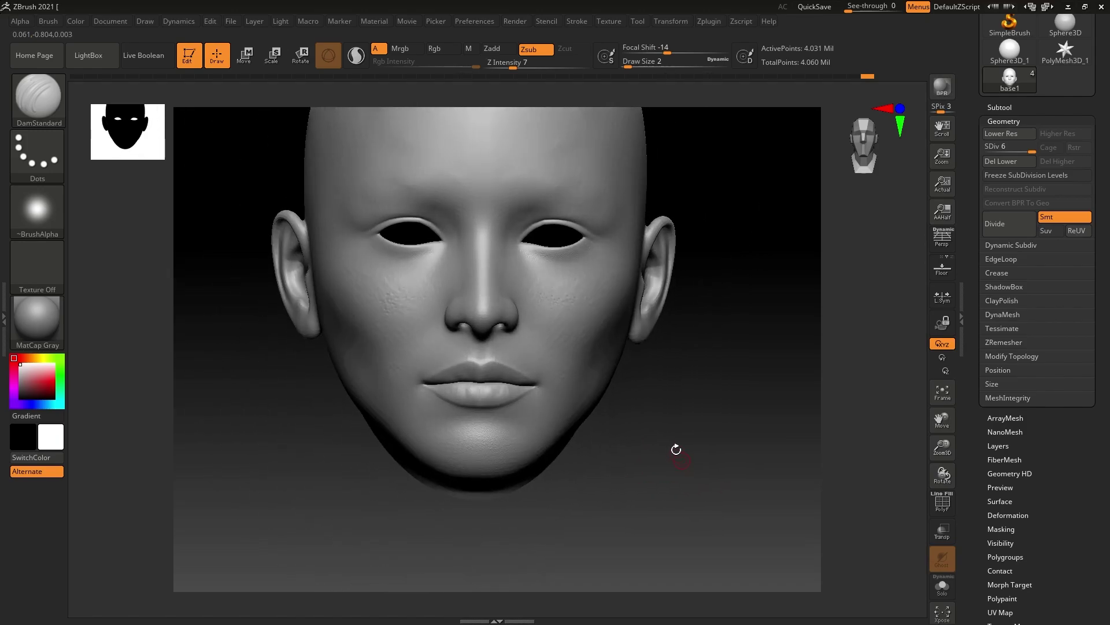
# - Select the vertical-lines Alpha 60 for DamStandard while zooming onto the nose and cheek
pyautogui.keyDown('alt'); pyautogui.moveTo(693, 439); pyautogui.dragTo(565, 373, button='right'); pyautogui.keyUp('alt')
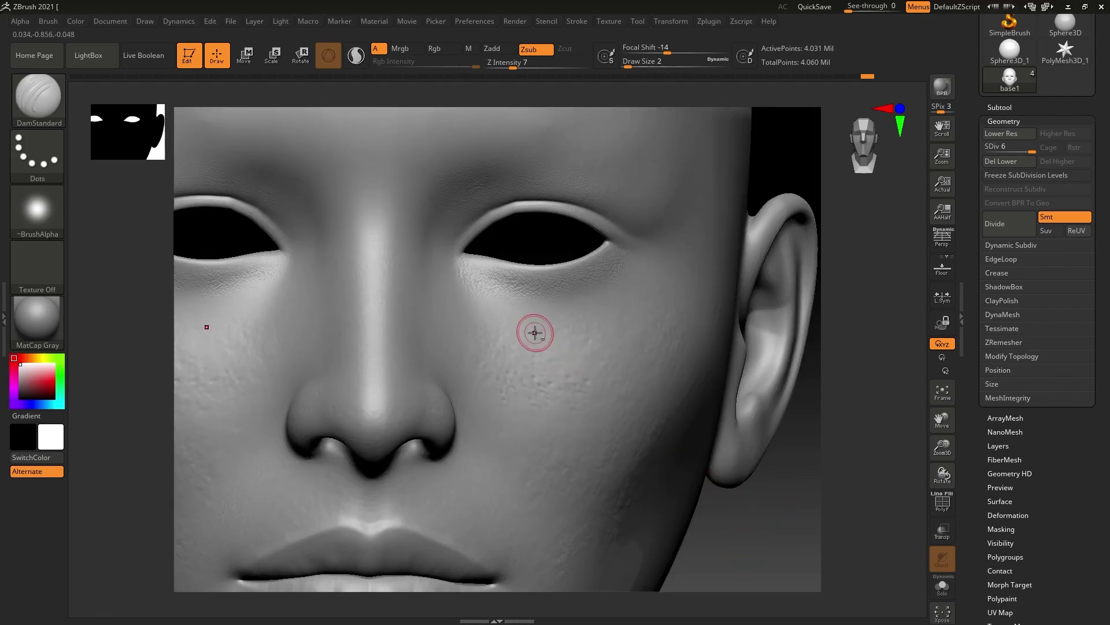
pyautogui.keyDown('alt'); pyautogui.moveTo(536, 330); pyautogui.dragTo(550, 352, button='right'); pyautogui.keyUp('alt')
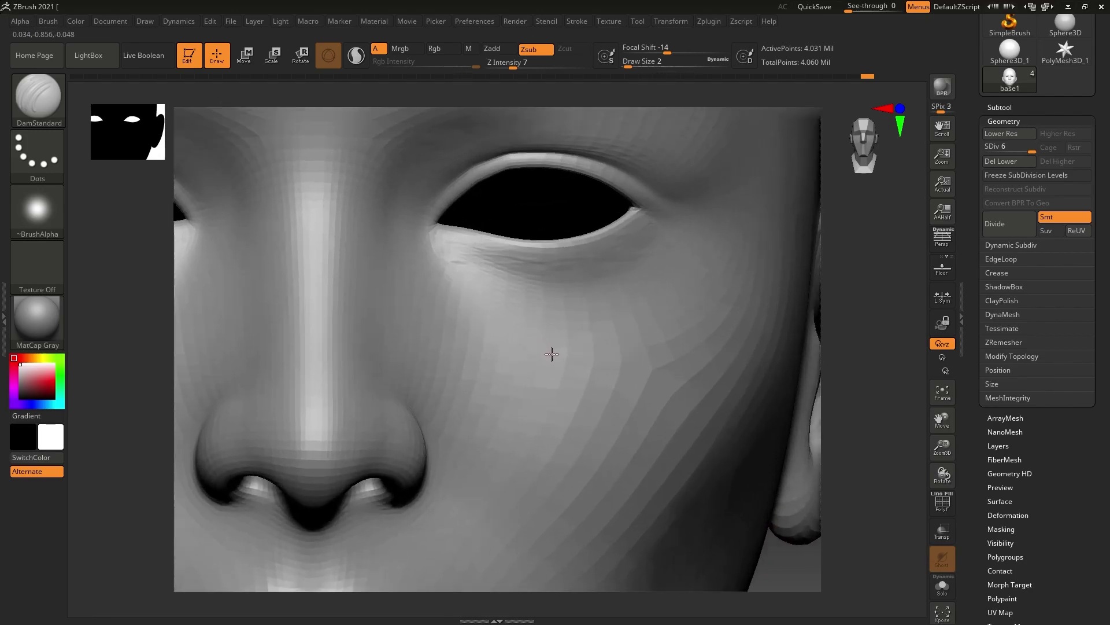
pyautogui.press('space')
pyautogui.moveTo(578, 315); pyautogui.dragTo(118, 220, button='right')
pyautogui.click(41, 203)
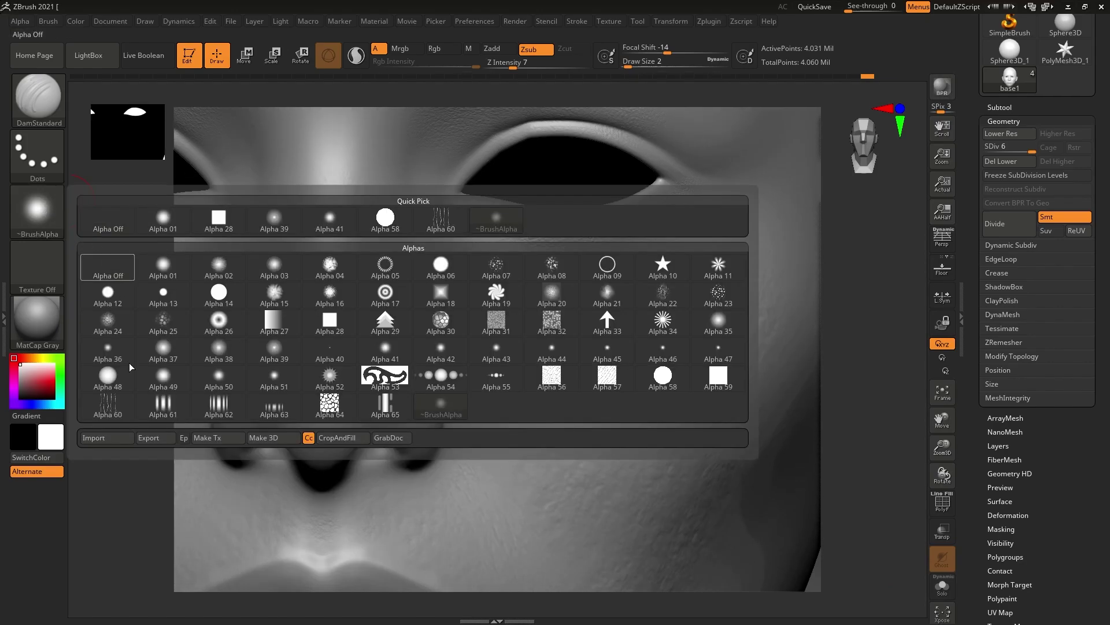
pyautogui.click(105, 410)
pyautogui.moveTo(408, 341)
pyautogui.keyDown('alt'); pyautogui.mouseDown(button='right')
pyautogui.moveTo(513, 302)
pyautogui.moveTo(571, 265)
pyautogui.mouseUp(button='right'); pyautogui.keyUp('alt')
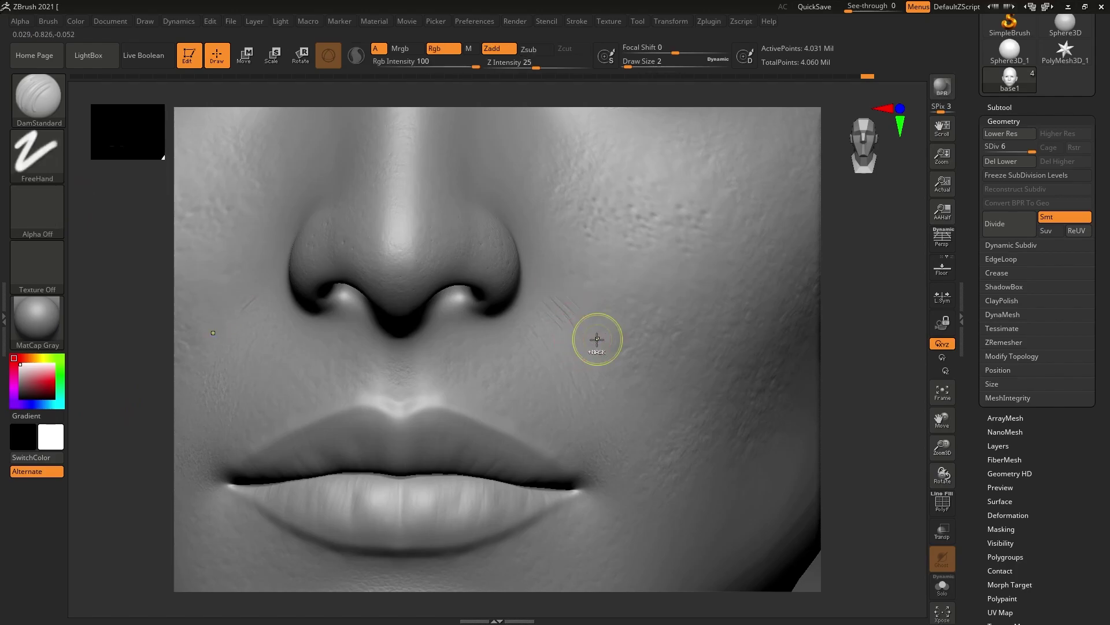
# - Enter Draw Size 3 and Z Intensity 3 in the top shelf
pyautogui.click(506, 64)
pyautogui.press('Return')
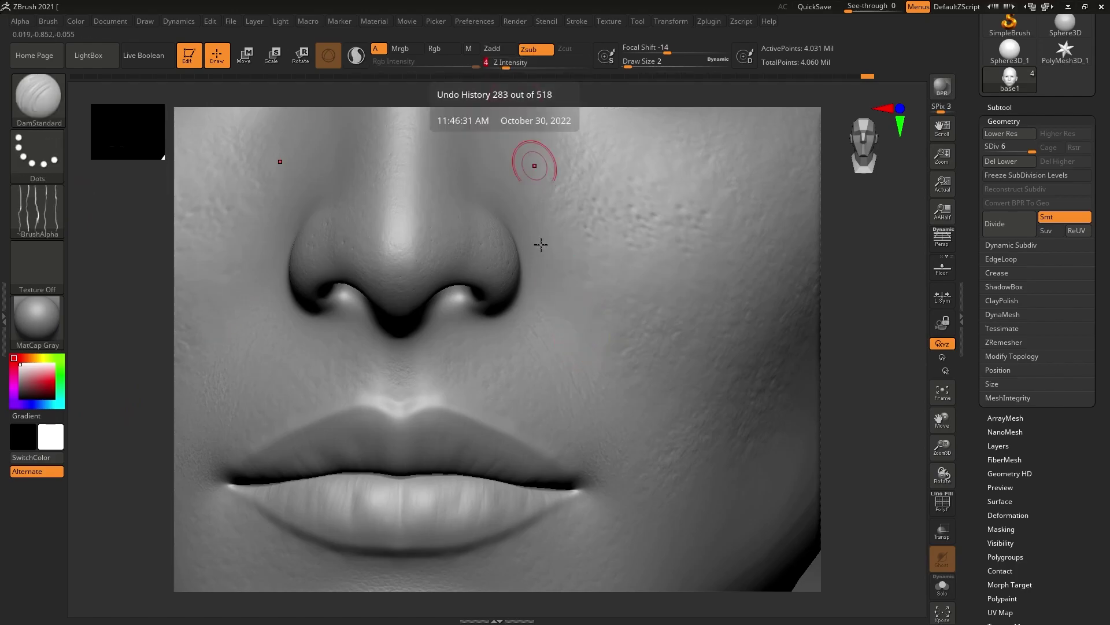
pyautogui.press('Return')
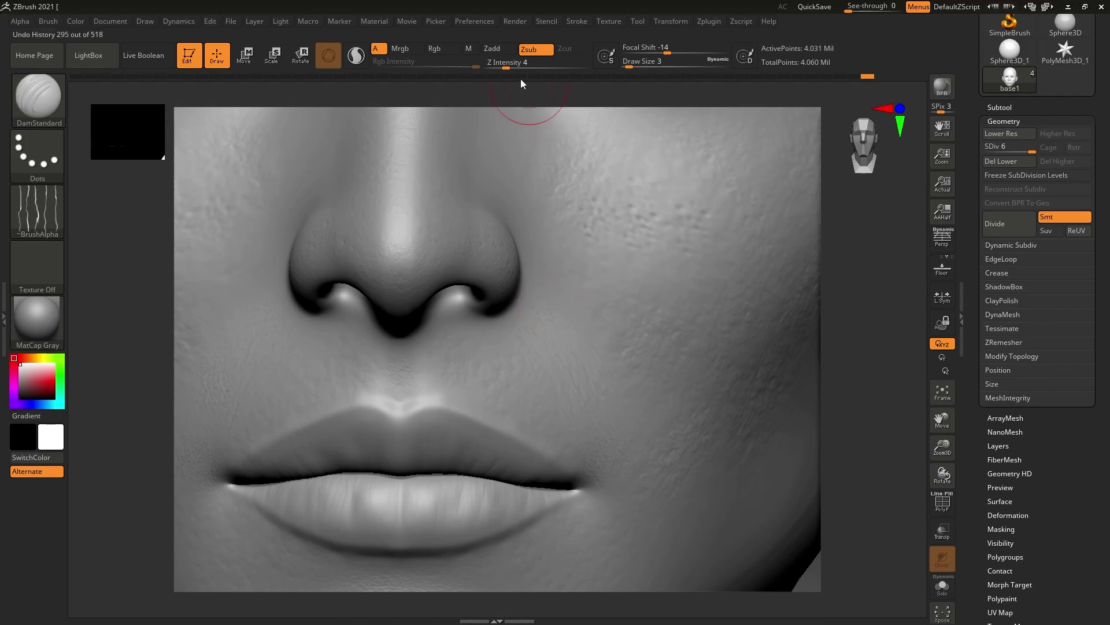
pyautogui.click(500, 63)
pyautogui.press('Return')
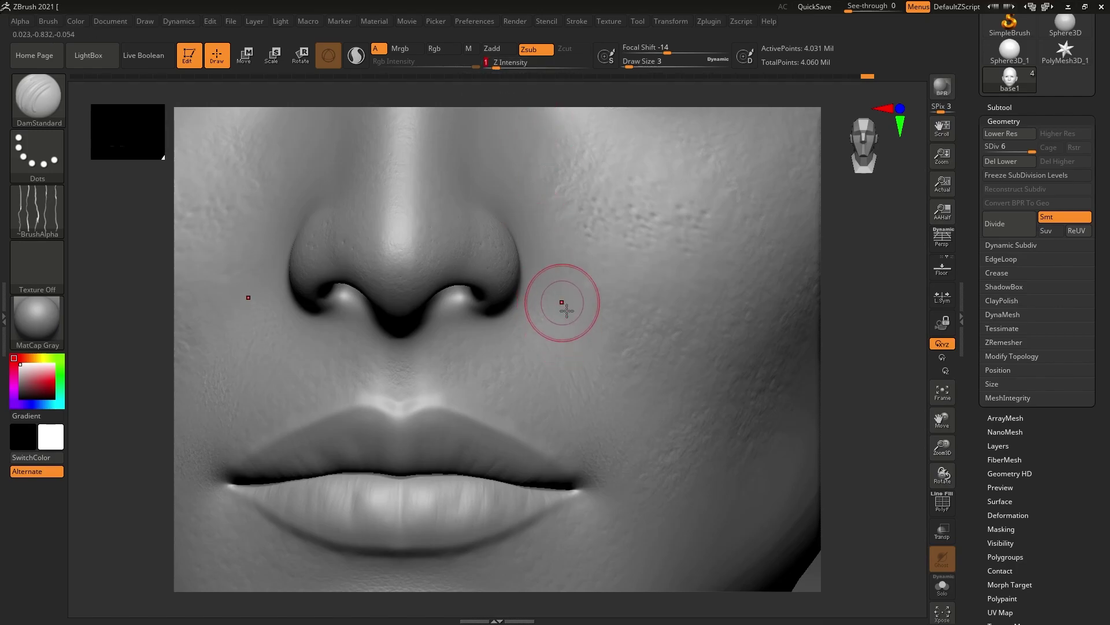
pyautogui.write('1')
pyautogui.press('BackSpace')
pyautogui.write('3')
pyautogui.press('Return')
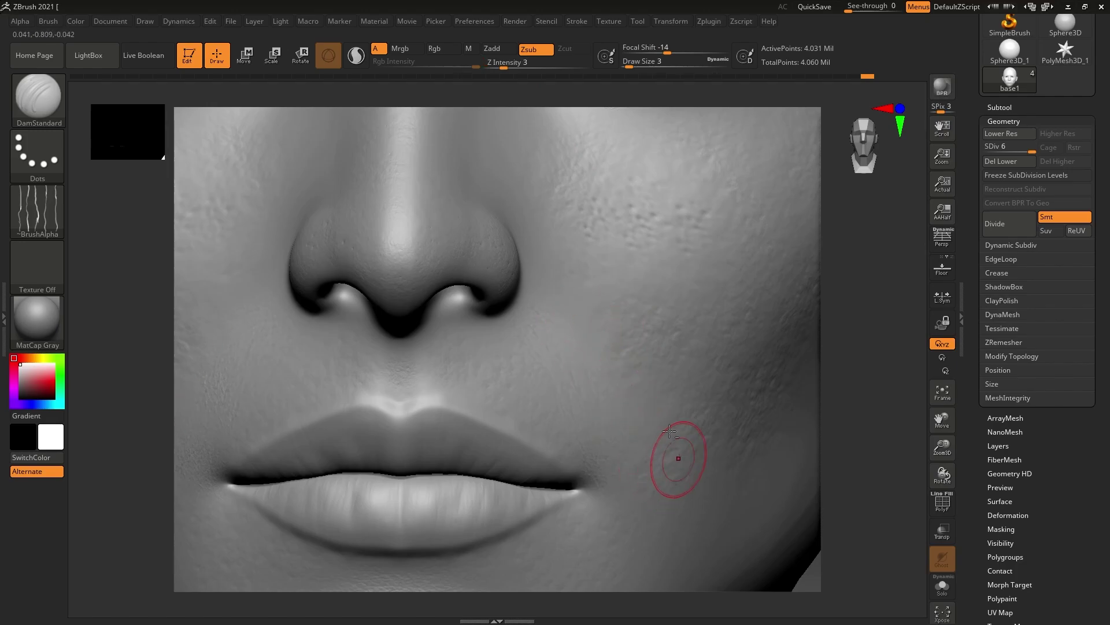
pyautogui.moveTo(669, 431); pyautogui.dragTo(718, 346, button='right')
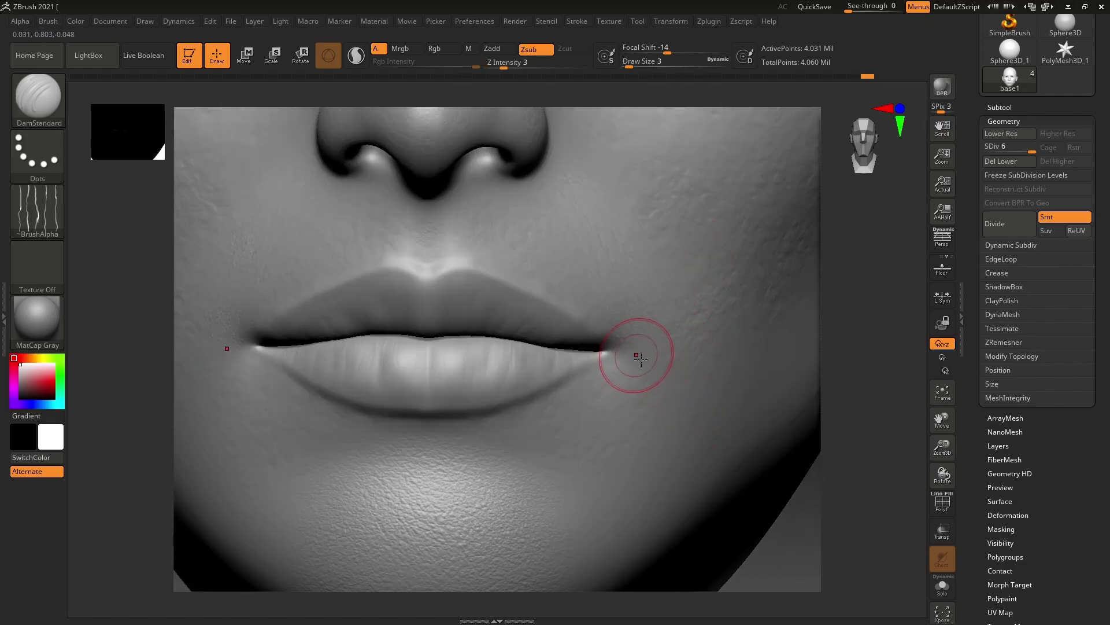
pyautogui.moveTo(634, 355)
pyautogui.keyDown('alt'); pyautogui.mouseDown(button='right')
pyautogui.moveTo(697, 366)
pyautogui.moveTo(678, 238)
pyautogui.moveTo(540, 317)
pyautogui.mouseUp(button='right'); pyautogui.keyUp('alt')
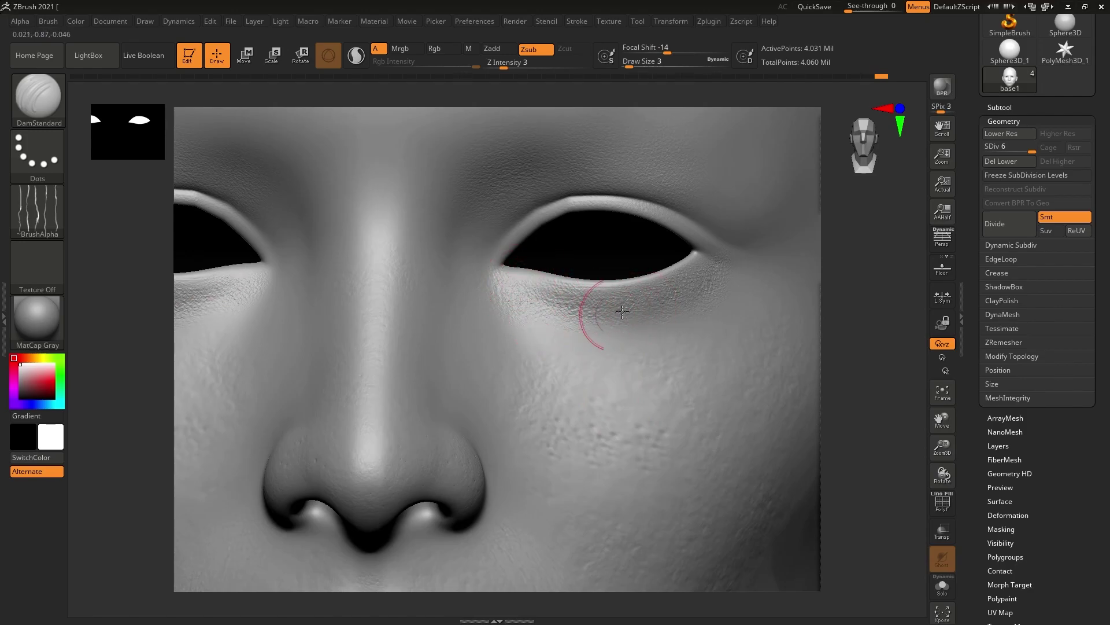
# - Carve a DamStandard crease at the lower eyelid's outer corner, then smooth the lower and upper eyelid creases
pyautogui.moveTo(524, 289)
pyautogui.mouseDown()
pyautogui.moveTo(694, 307)
pyautogui.moveTo(495, 292)
pyautogui.mouseUp()
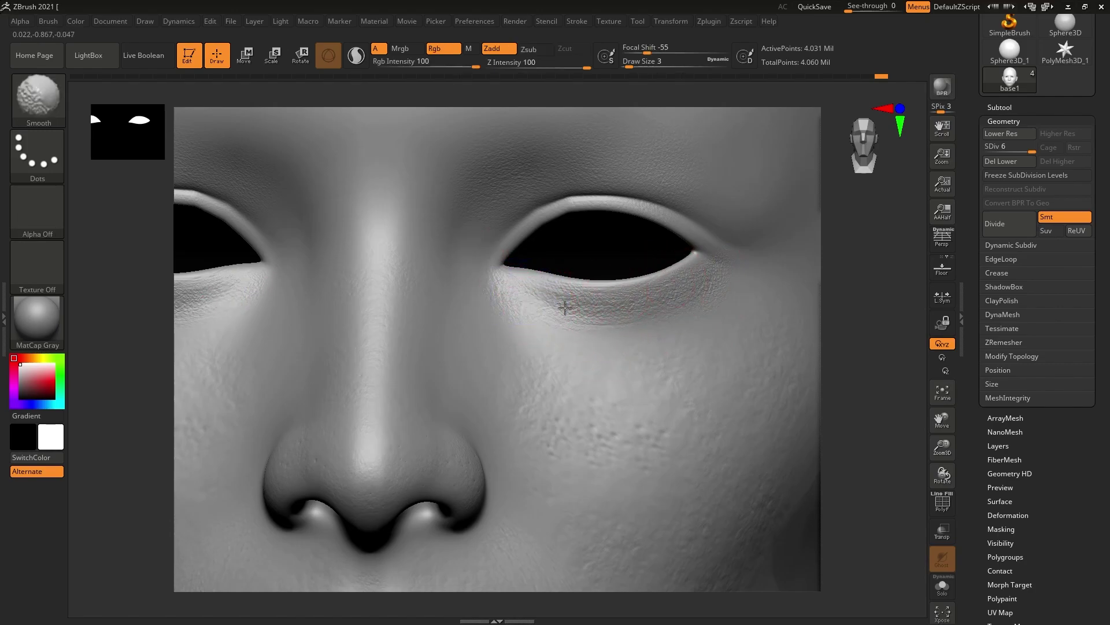
pyautogui.moveTo(565, 305)
pyautogui.keyDown('shift'); pyautogui.mouseDown()
pyautogui.moveTo(627, 315)
pyautogui.moveTo(704, 279)
pyautogui.moveTo(506, 297)
pyautogui.moveTo(694, 298)
pyautogui.moveTo(714, 285)
pyautogui.mouseUp(); pyautogui.keyUp('shift')
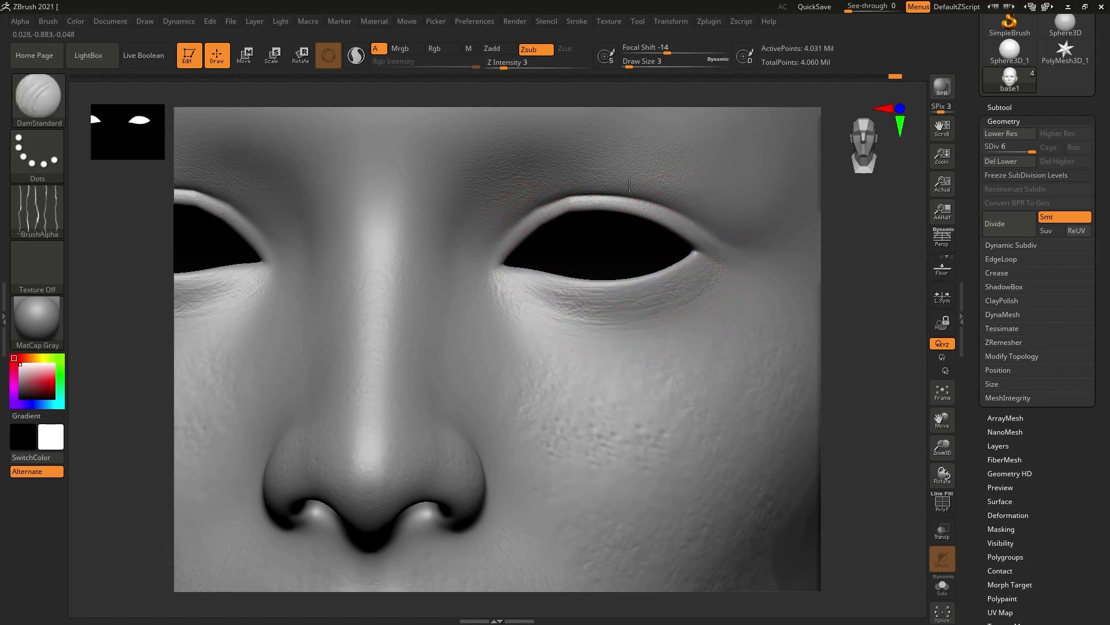
pyautogui.keyDown('shift'); pyautogui.moveTo(765, 269); pyautogui.dragTo(698, 191); pyautogui.keyUp('shift')
pyautogui.keyDown('shift'); pyautogui.moveTo(496, 191); pyautogui.dragTo(603, 202); pyautogui.keyUp('shift')
pyautogui.keyDown('alt'); pyautogui.moveTo(604, 201); pyautogui.dragTo(544, 214, button='right'); pyautogui.keyUp('alt')
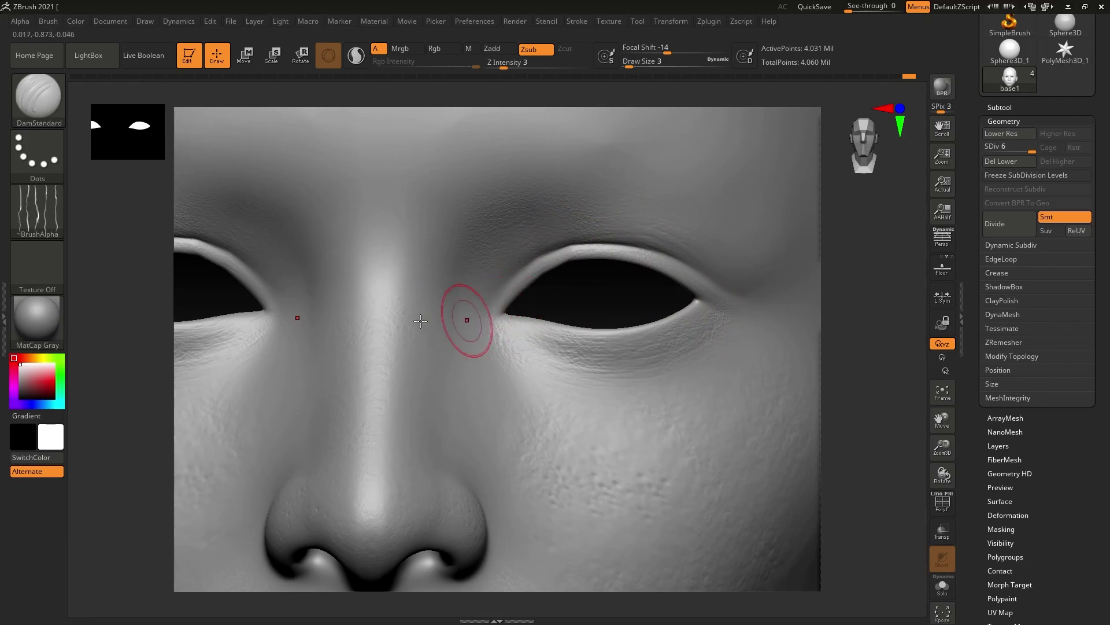
# - In side profile, smooth away the inner eye-corner hollow, then return to a front view of the whole face
pyautogui.moveTo(483, 314); pyautogui.dragTo(506, 325, button='right')
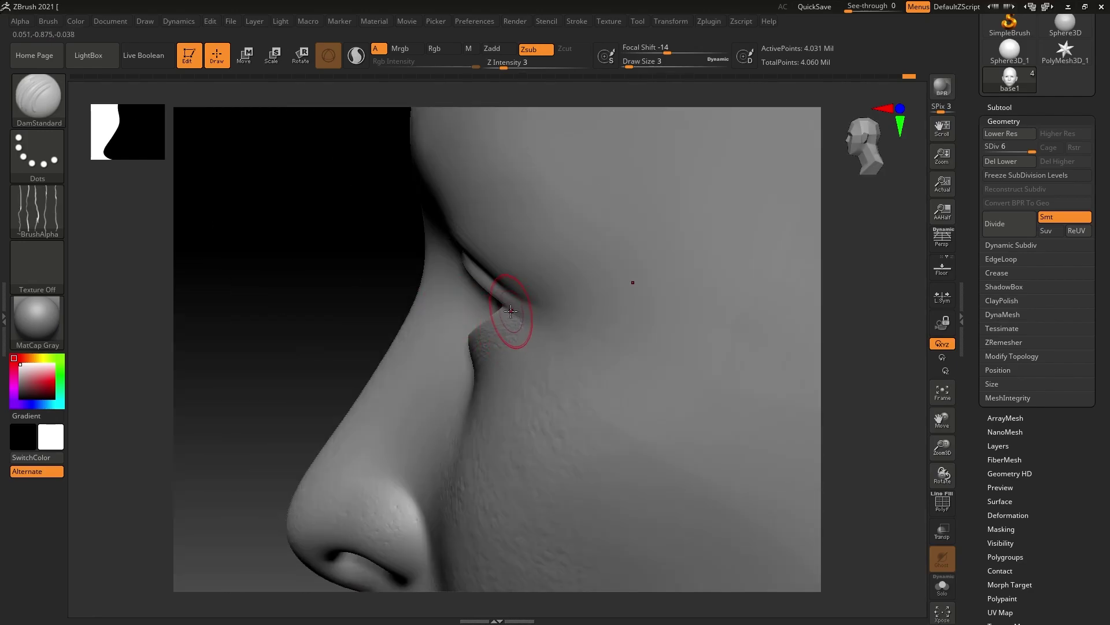
pyautogui.keyDown('shift'); pyautogui.moveTo(520, 300); pyautogui.dragTo(548, 328); pyautogui.keyUp('shift')
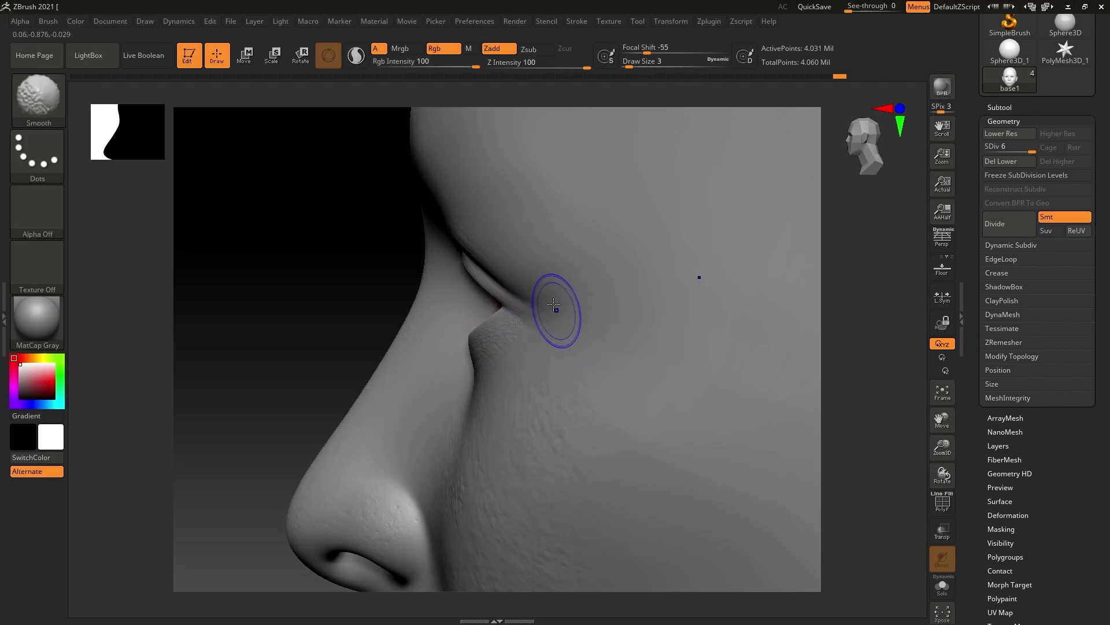
pyautogui.moveTo(590, 339); pyautogui.dragTo(633, 322, button='right')
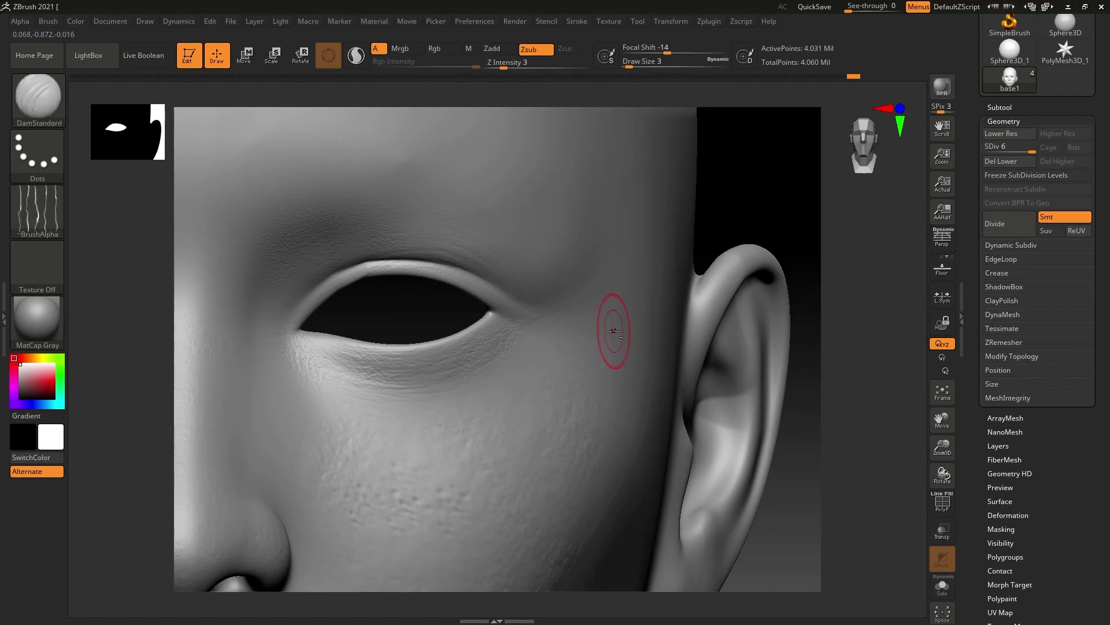
pyautogui.moveTo(607, 322)
pyautogui.keyDown('alt'); pyautogui.mouseDown(button='right')
pyautogui.moveTo(650, 342)
pyautogui.moveTo(554, 286)
pyautogui.moveTo(629, 370)
pyautogui.moveTo(629, 353)
pyautogui.mouseUp(button='right'); pyautogui.keyUp('alt')
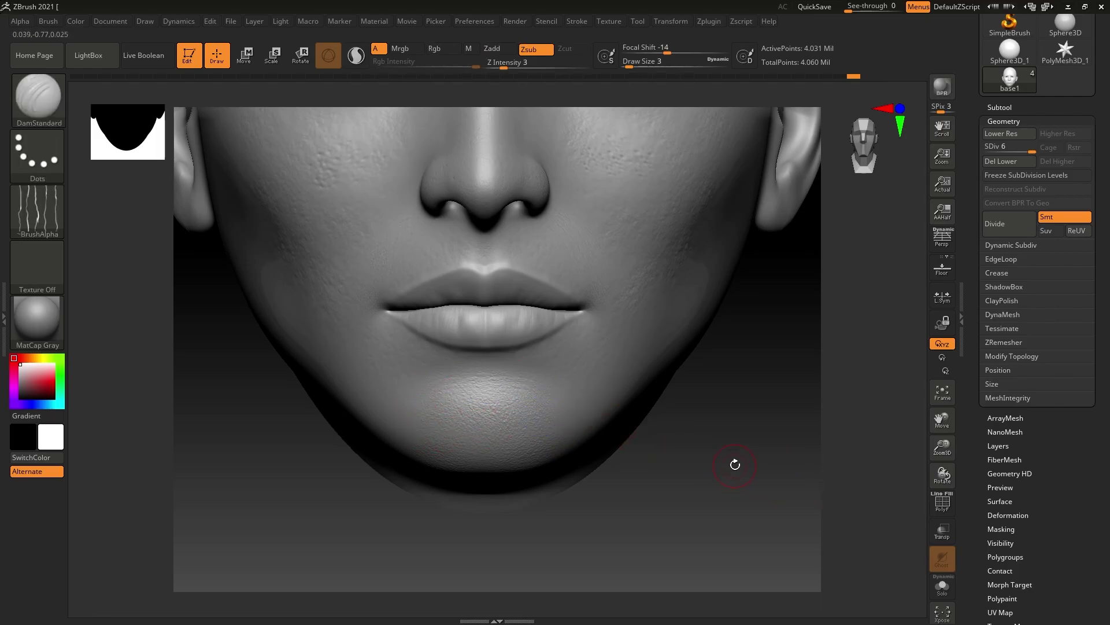
# - Frame the face at a three-quarter angle and show the subtools base1, base2, base0 and base3
pyautogui.moveTo(733, 463)
pyautogui.mouseDown()
pyautogui.moveTo(724, 473)
pyautogui.moveTo(752, 477)
pyautogui.moveTo(686, 454)
pyautogui.mouseUp()
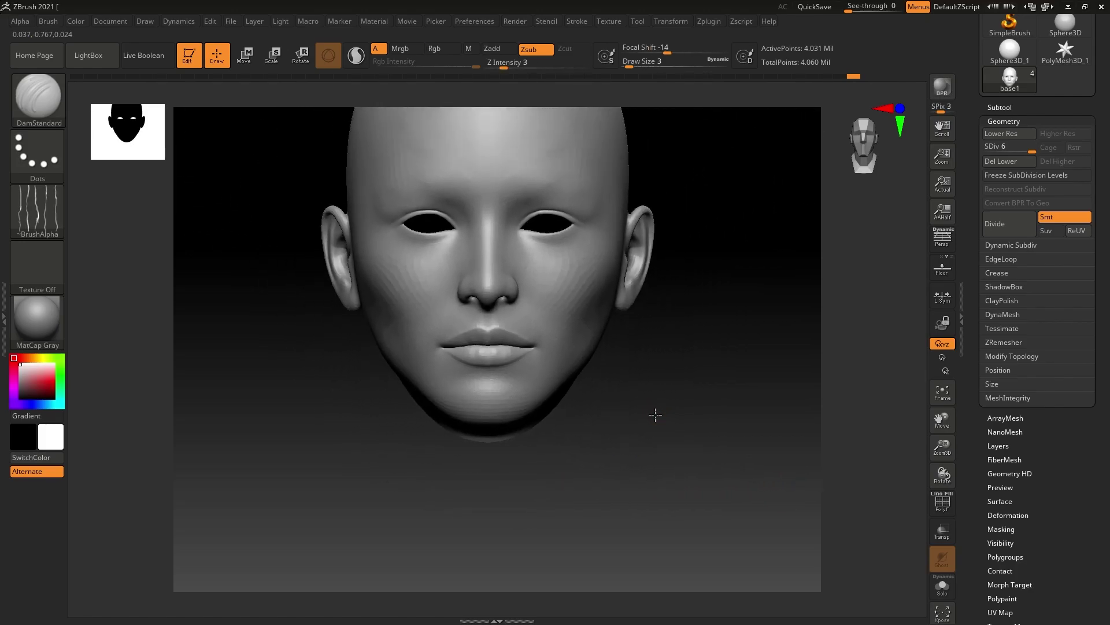
pyautogui.moveTo(656, 414)
pyautogui.keyDown('alt'); pyautogui.mouseDown()
pyautogui.moveTo(711, 459)
pyautogui.moveTo(756, 433)
pyautogui.mouseUp(); pyautogui.keyUp('alt')
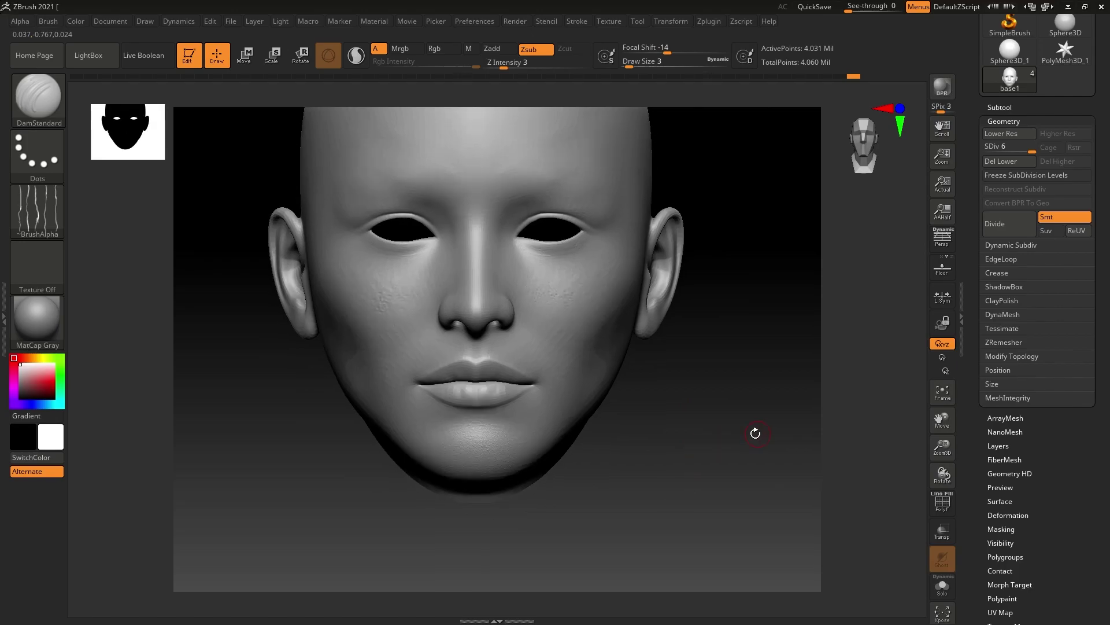
pyautogui.click(1004, 108)
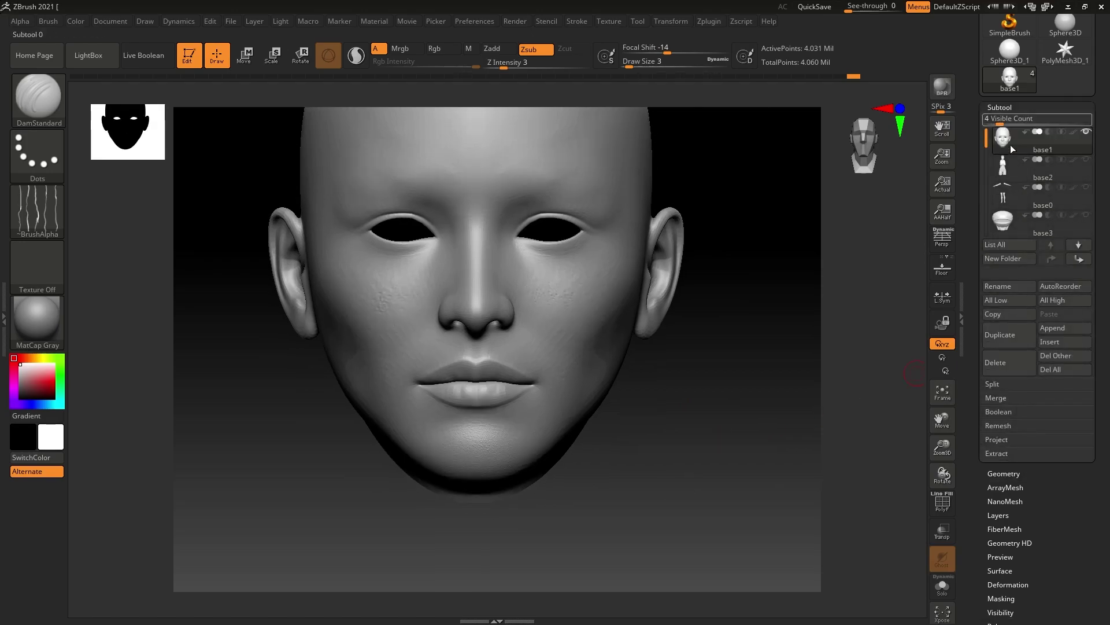